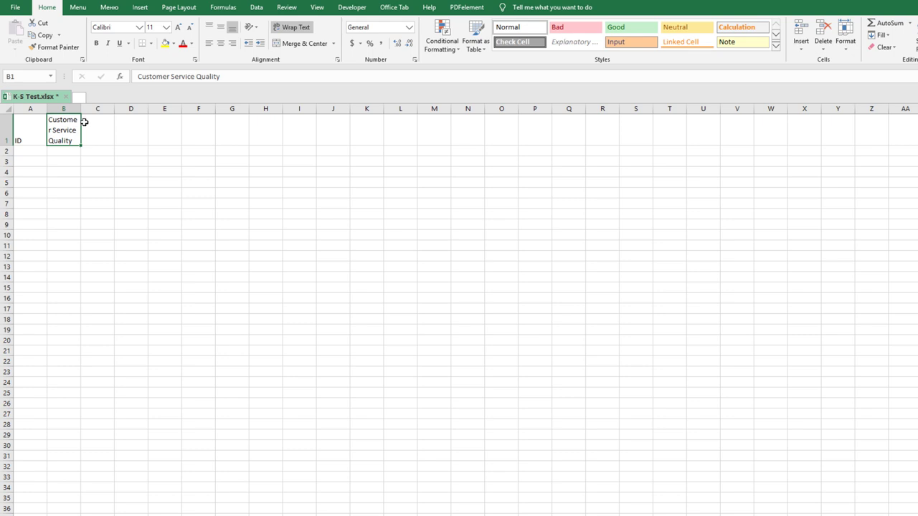
Step: Widen column B, then make the headers in A1:B1 bold and centre them horizontally and vertically
left_click_drag(81, 109, 101, 108)
left_click_drag(30, 124, 72, 122)
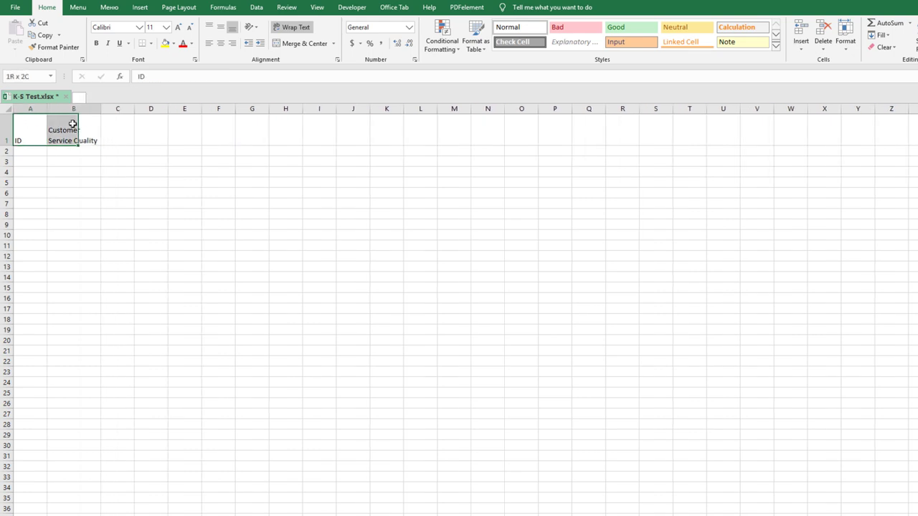
left_click(220, 43)
left_click(221, 29)
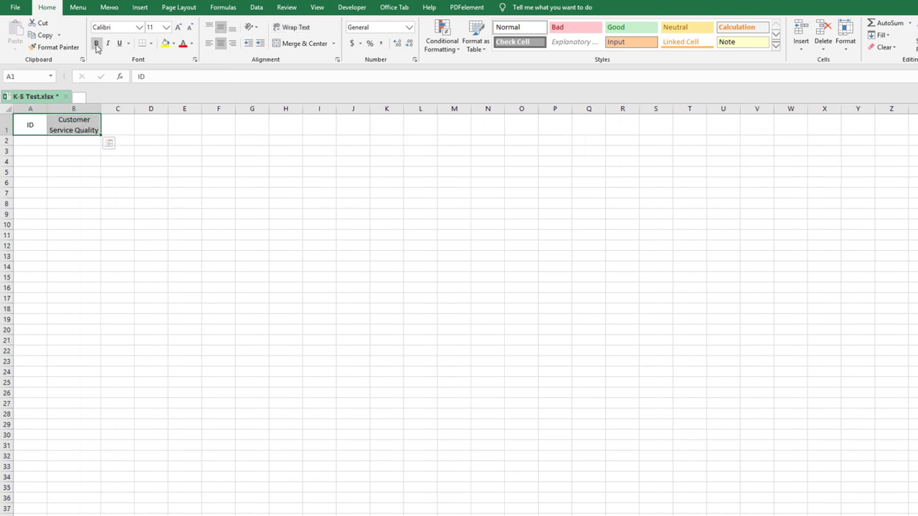
left_click(96, 43)
Step: Fill the ID column from A2 downward with a linear series from 1 to 200
left_click(49, 142)
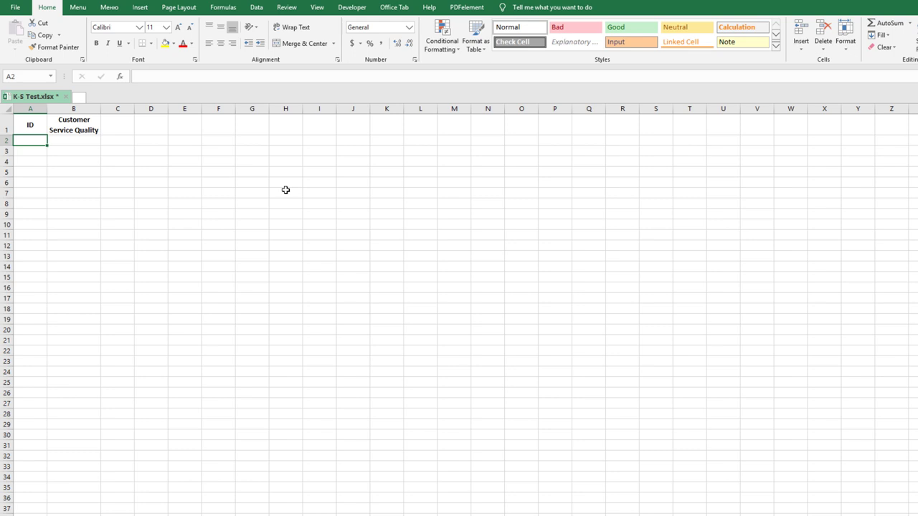
type("1")
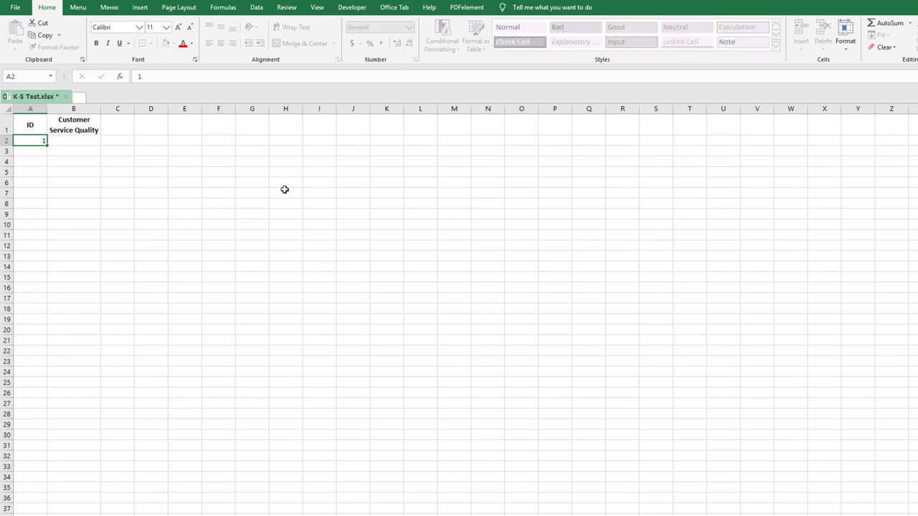
key("Return")
left_click(40, 141)
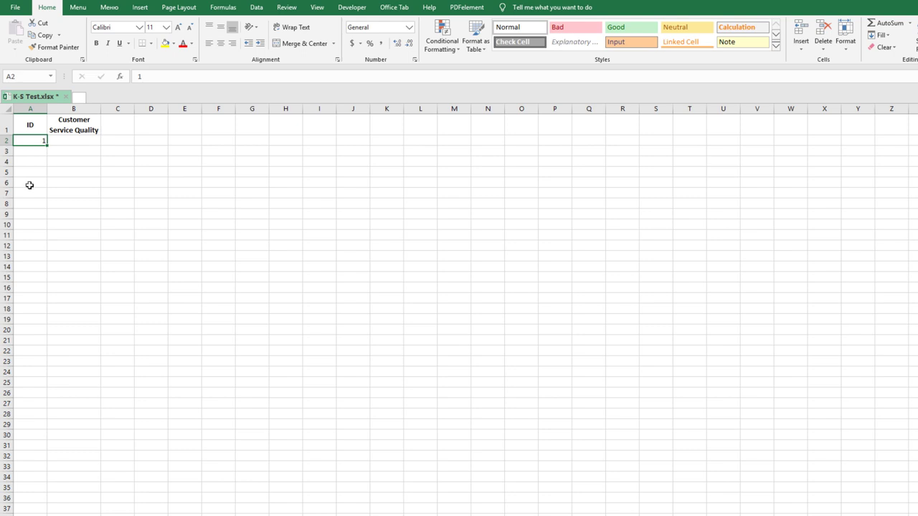
left_click(881, 35)
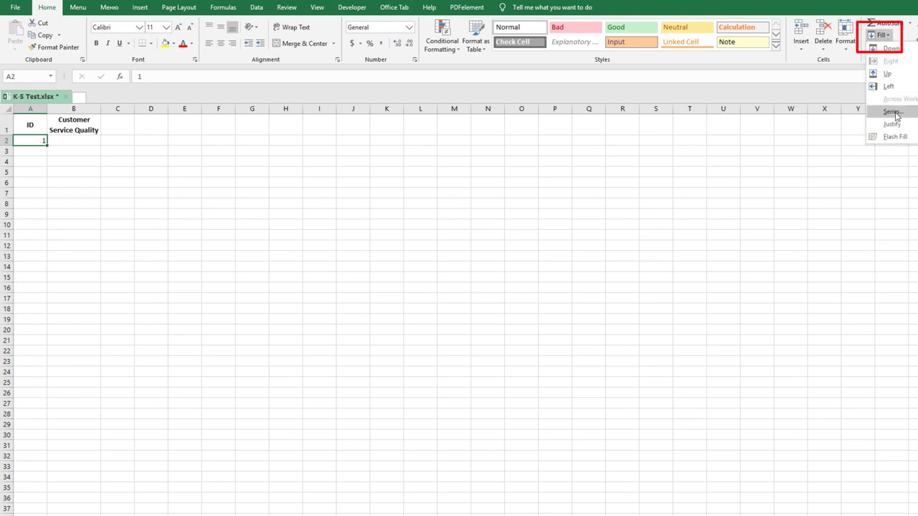
left_click(893, 113)
left_click(553, 205)
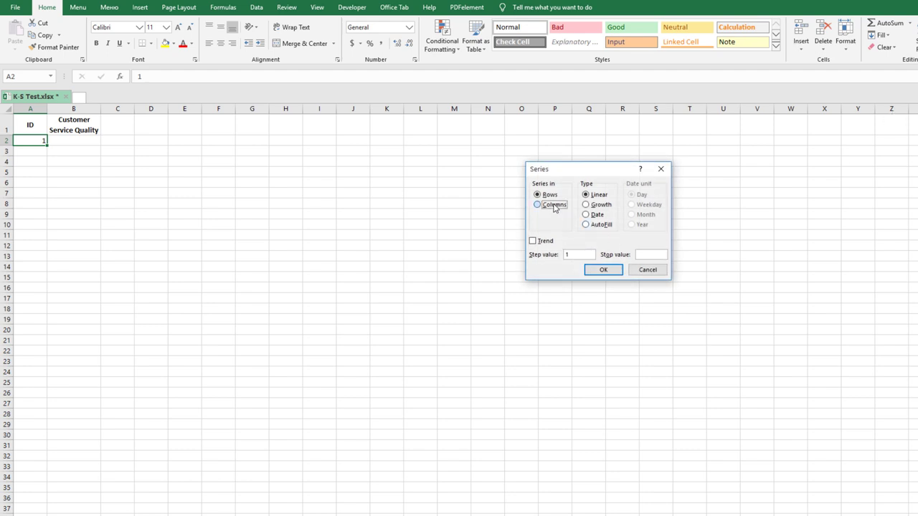
left_click(645, 255)
type("200")
left_click(603, 270)
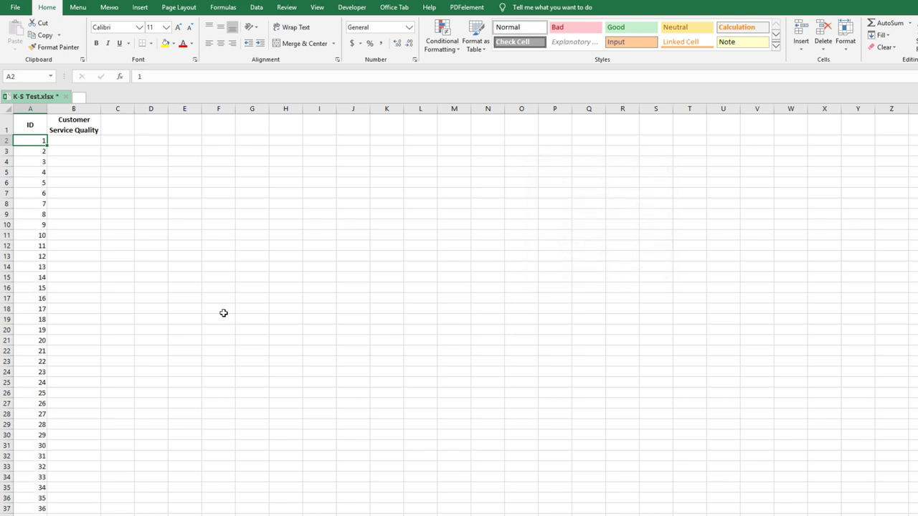
scroll(215, 301, "down", 20)
scroll(210, 297, "down", 20)
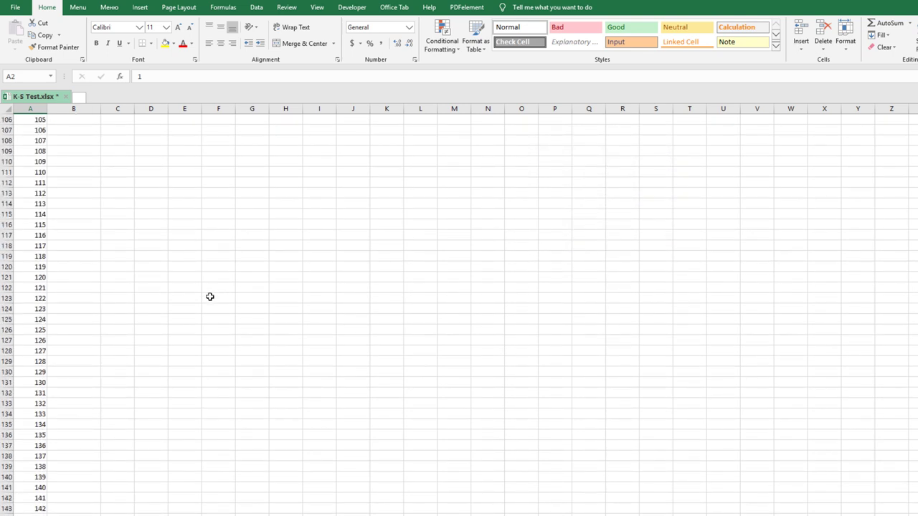
scroll(210, 299, "up", 20)
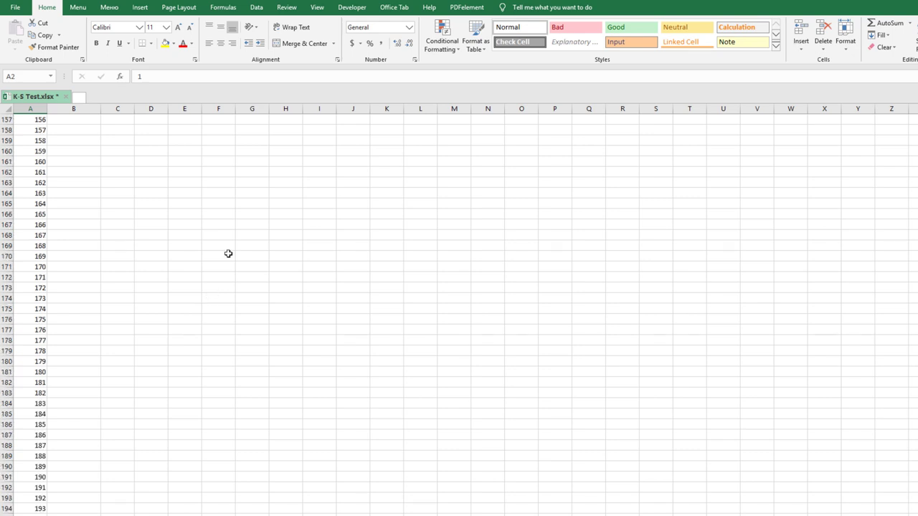
scroll(220, 247, "up", 5)
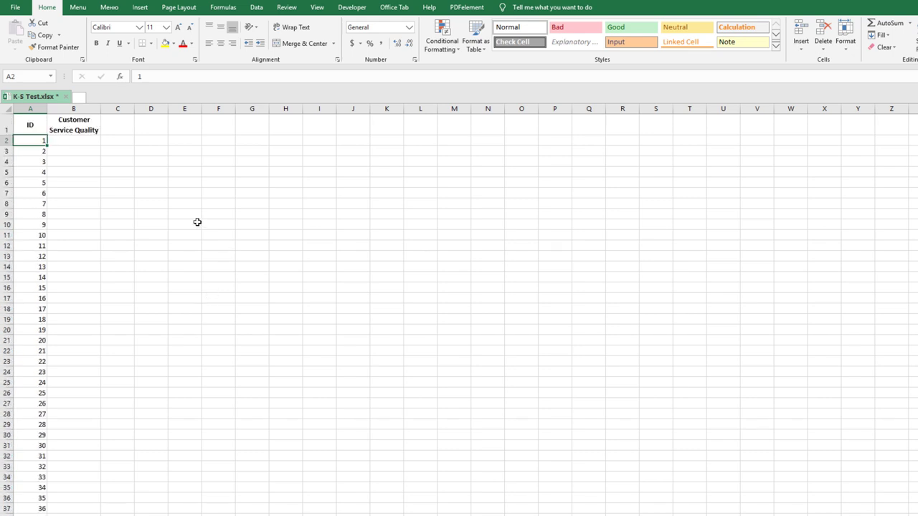
Step: Enter the rating codes 1, 2, 3, 4 and 5 in cells D2 to D6
left_click(74, 139)
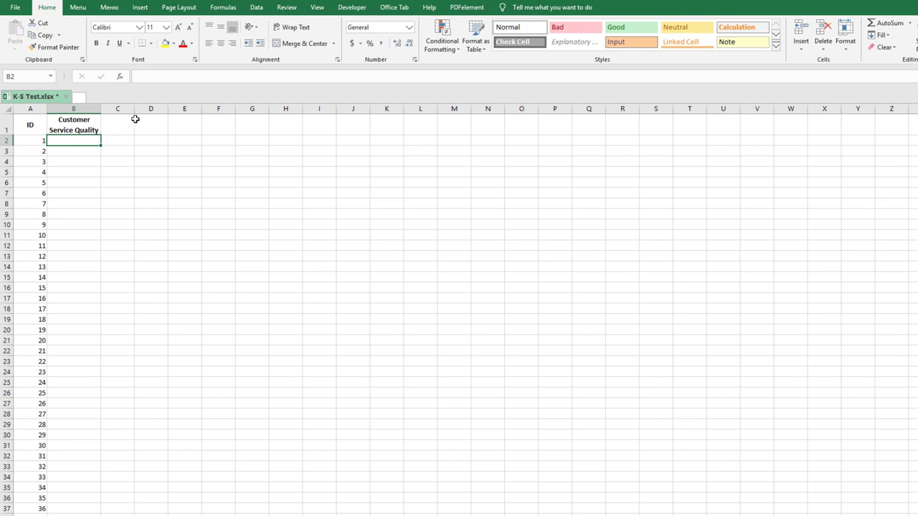
left_click(143, 141)
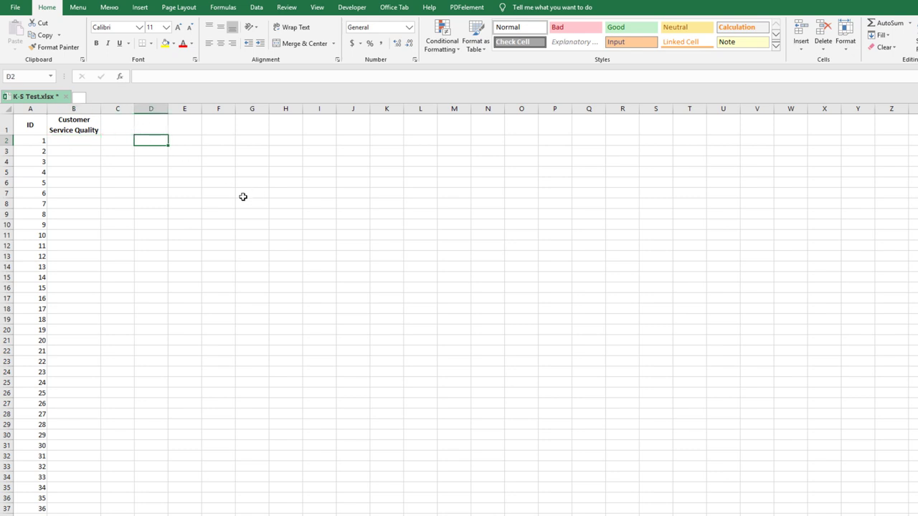
type("1")
key("Return")
type("2")
key("Return")
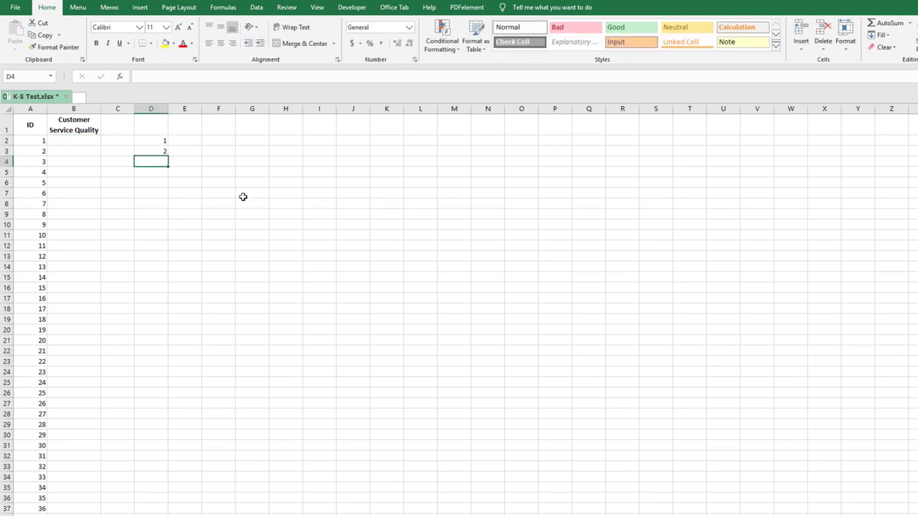
type("3")
key("Return")
type("4")
key("Return")
type("5")
key("Return")
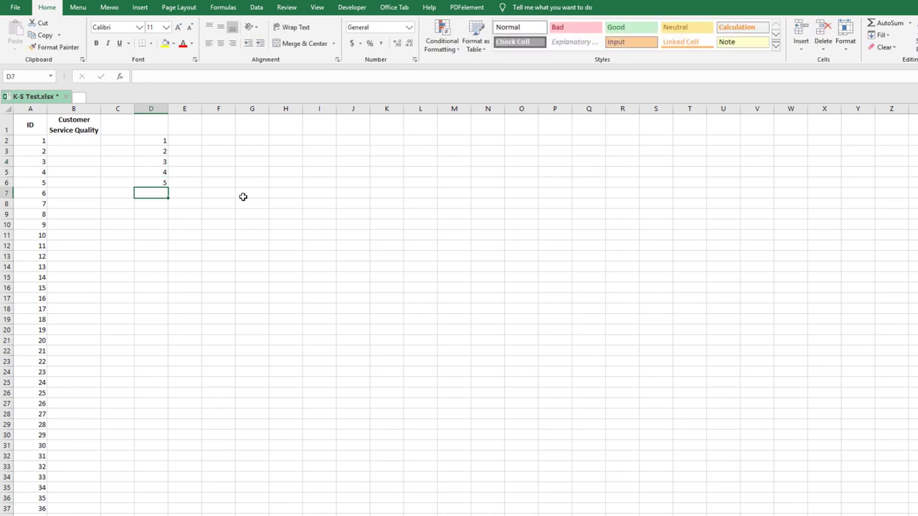
Step: Widen column E and enter the code labels Very Low, Low, Moderate, High and Very high in E2 to E6
left_click(186, 143)
left_click_drag(201, 109, 238, 111)
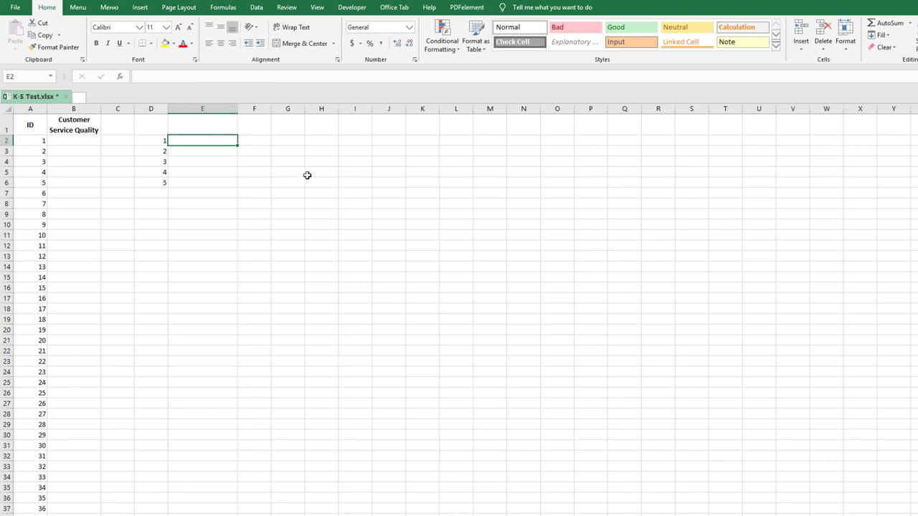
type("Very Low")
key("Return")
type("Lo")
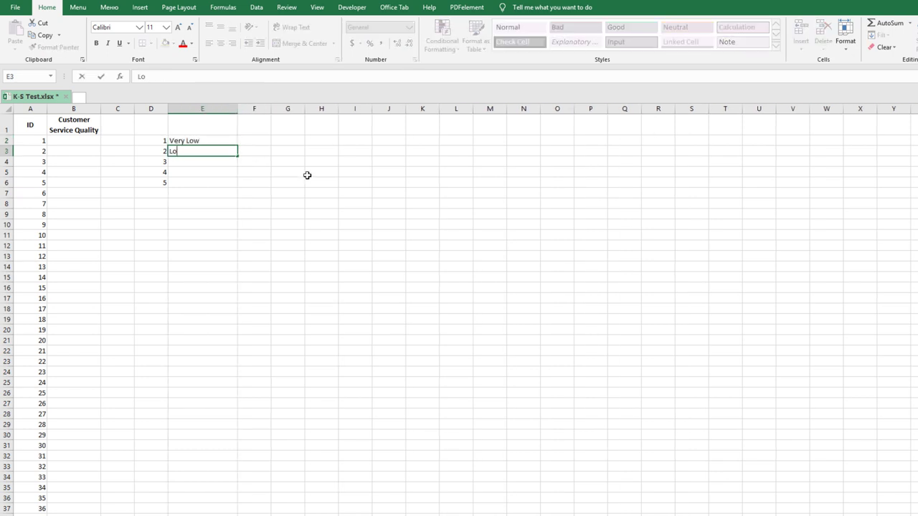
type("w")
key("Return")
type("Moderate")
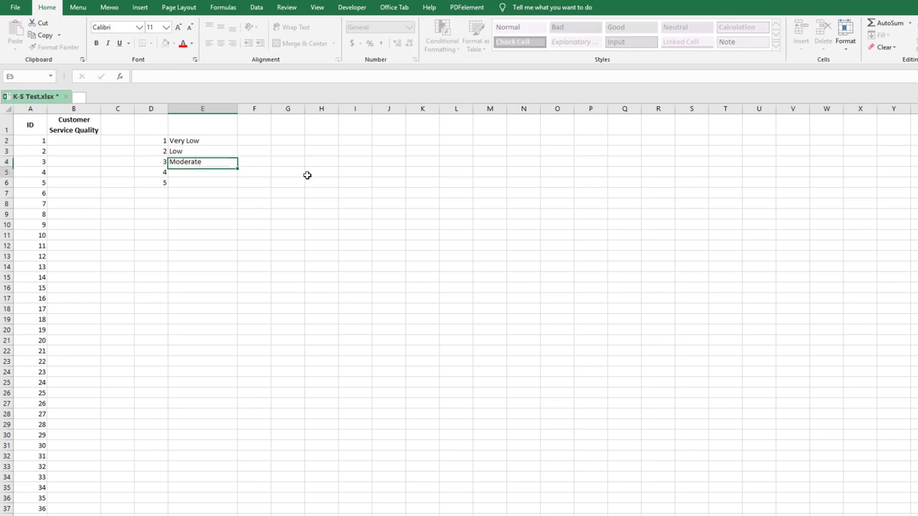
key("Return")
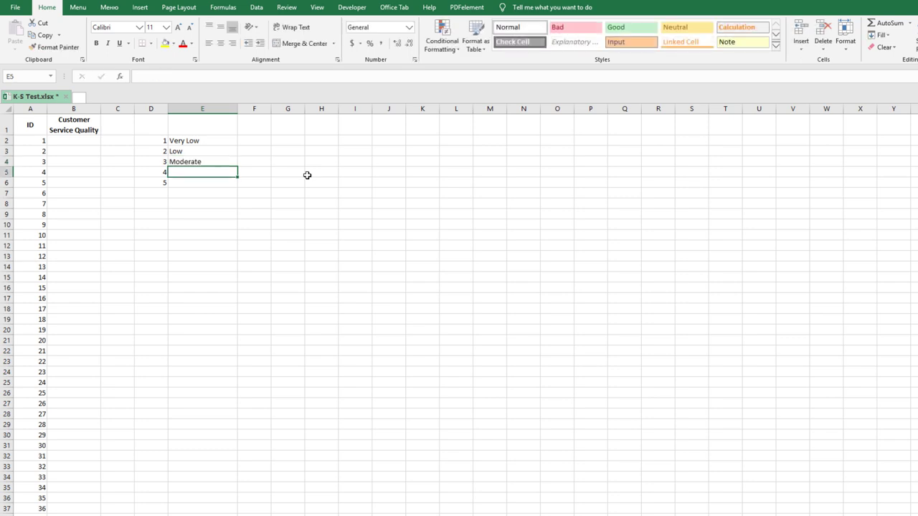
type("High")
key("Return")
type("Very hi")
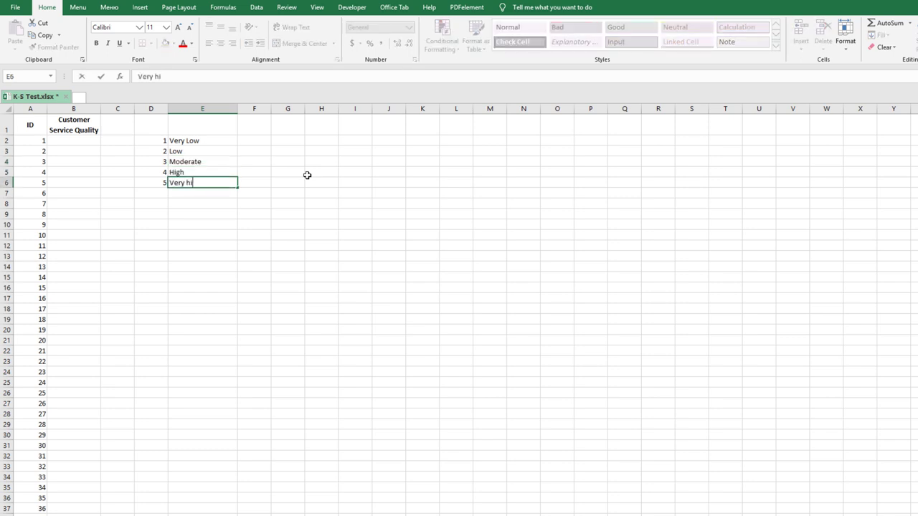
type("gh")
key("Return")
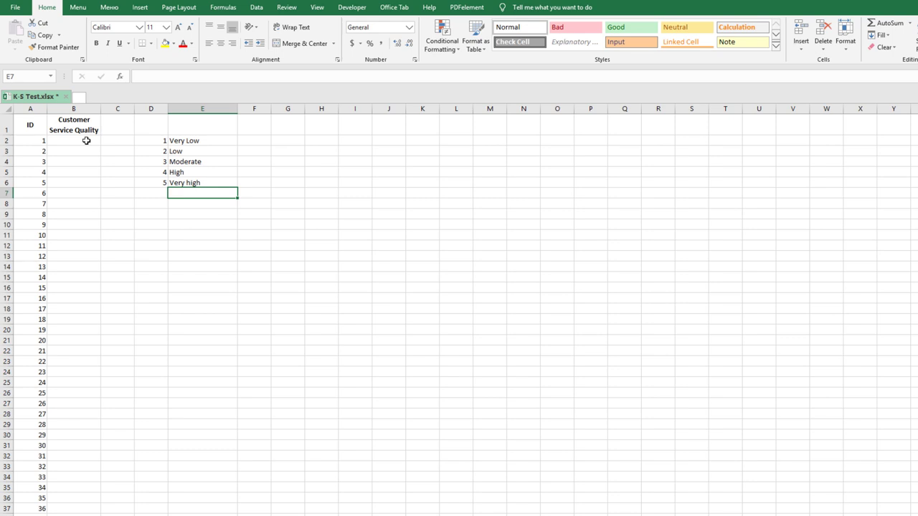
Step: Enter the Customer Service Quality ratings 1, 3, 2, 4, 3 and 5 in cells B2 to B7
left_click(86, 141)
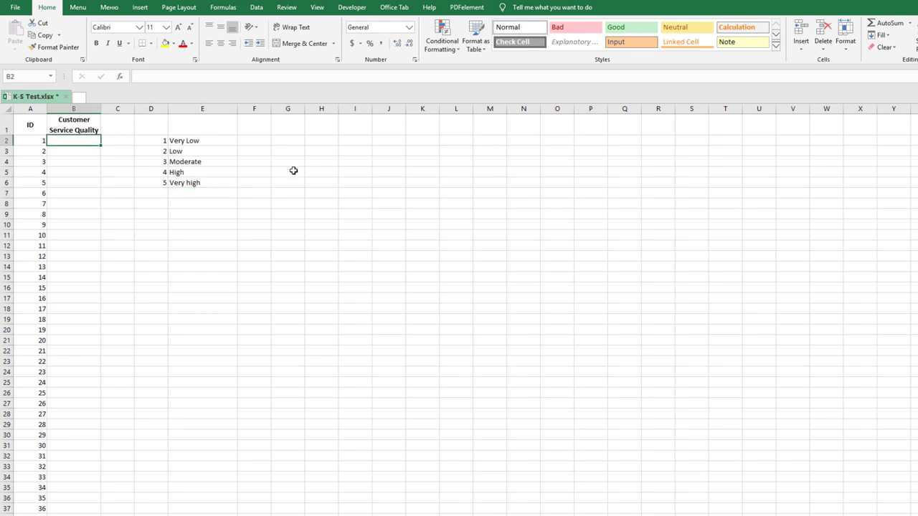
type("1")
key("Return")
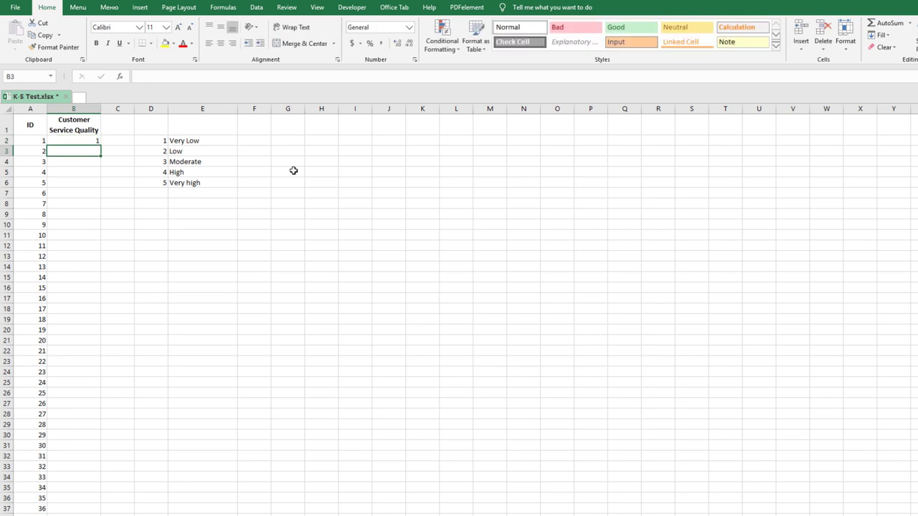
type("3")
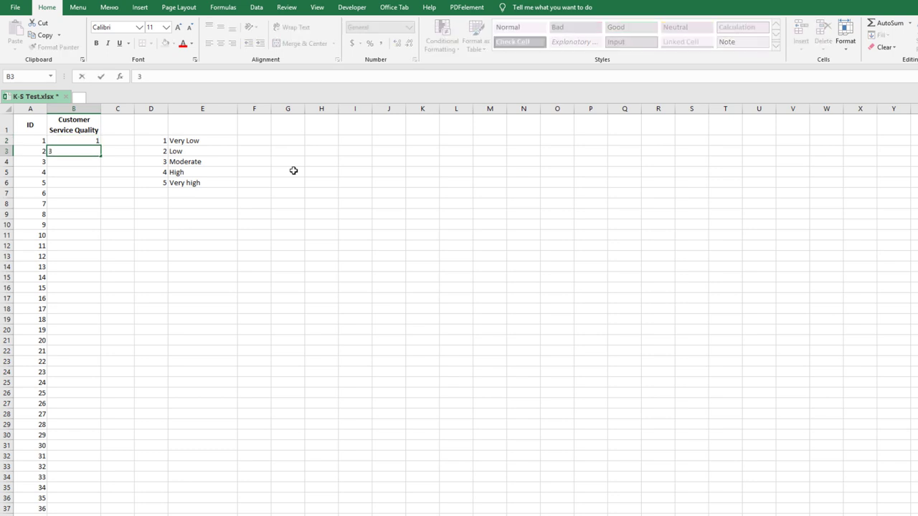
key("Return")
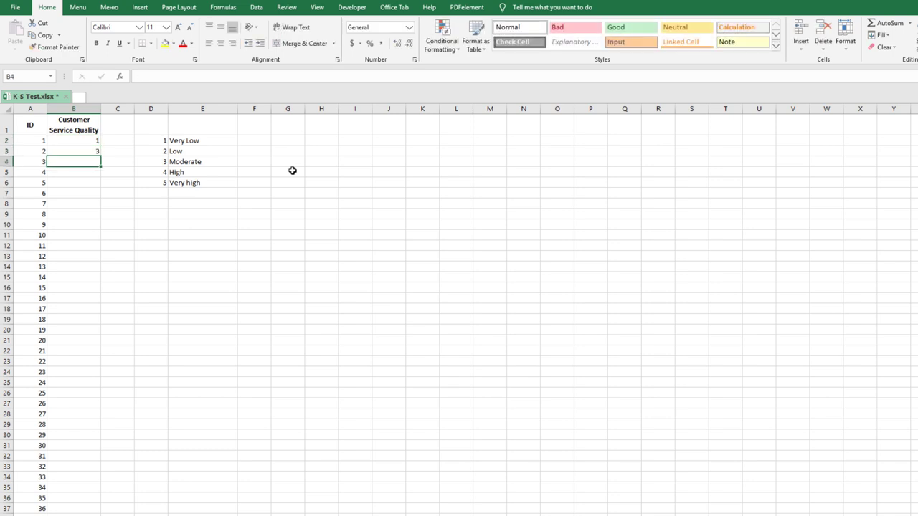
type("2")
key("Return")
type("4")
key("Return")
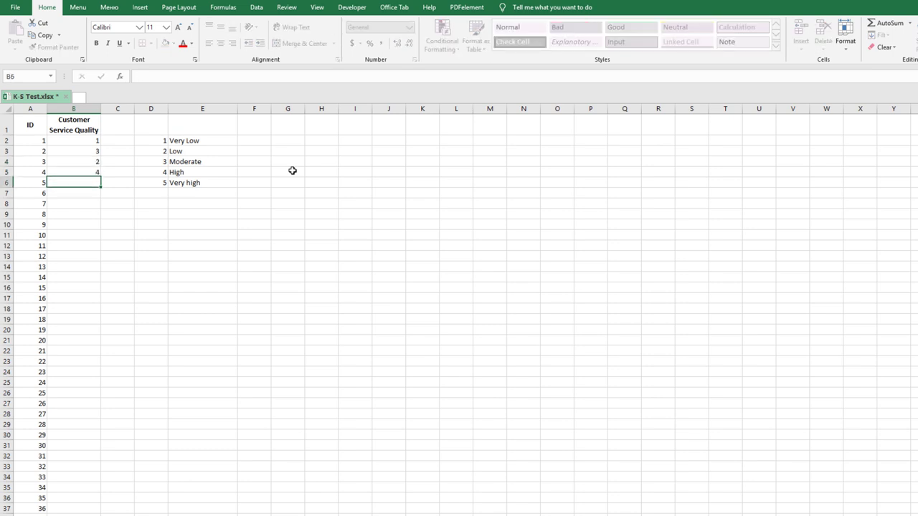
type("3")
key("Return")
type("5")
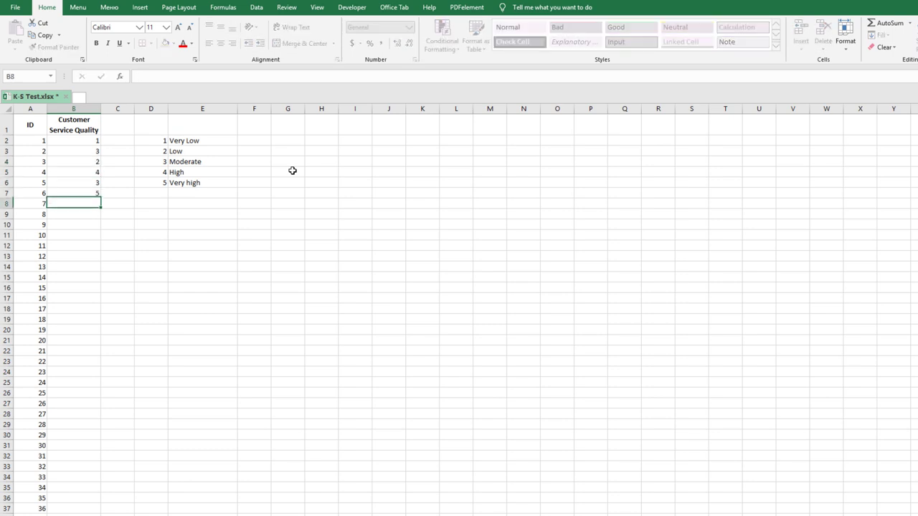
key("Return")
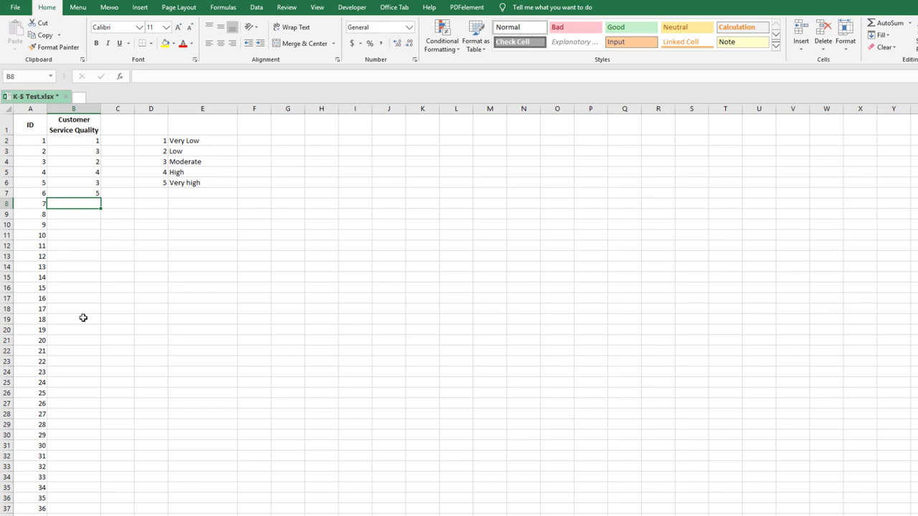
Step: Examine the first three ID cells alongside their Customer Service Quality ratings
left_click(35, 142)
left_click(82, 141)
left_click(31, 154)
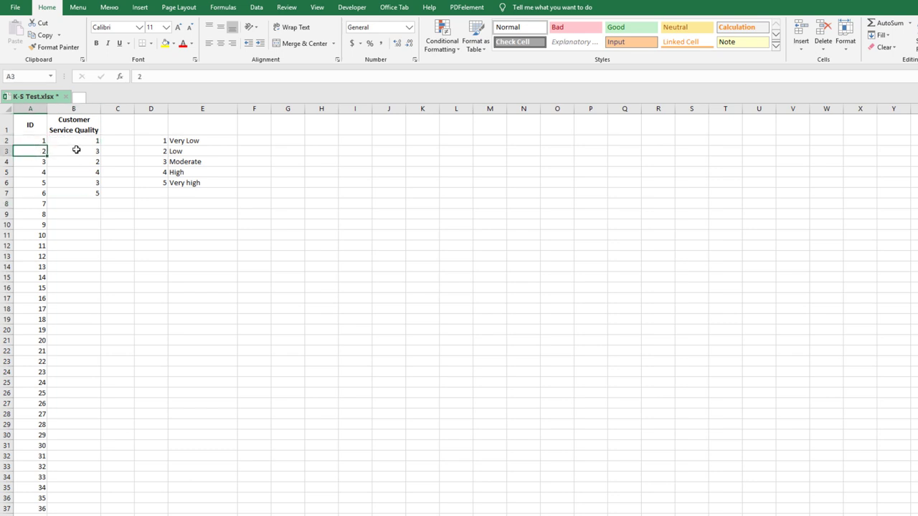
left_click(76, 150)
left_click(37, 162)
left_click(83, 163)
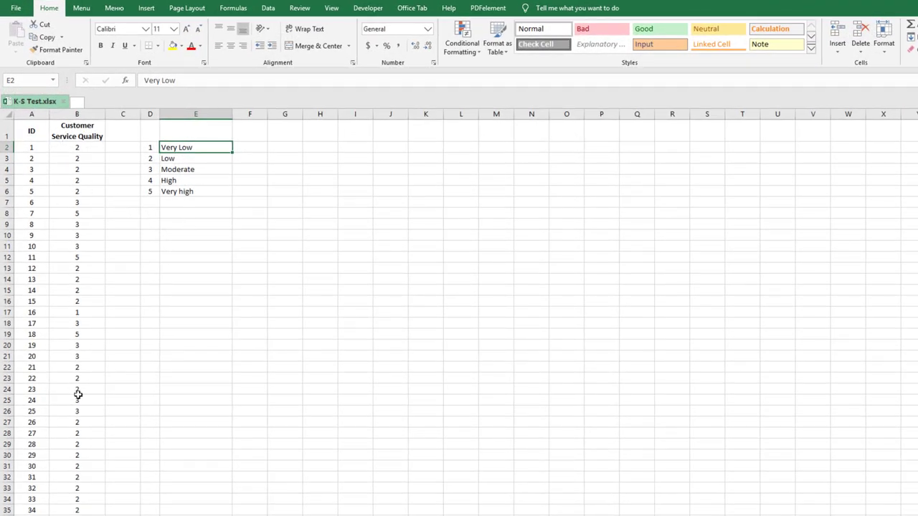
Step: Review the coded ratings in columns A and B down to the last record in row 201, and return to the sheet's beginning
scroll(74, 362, "down", 18)
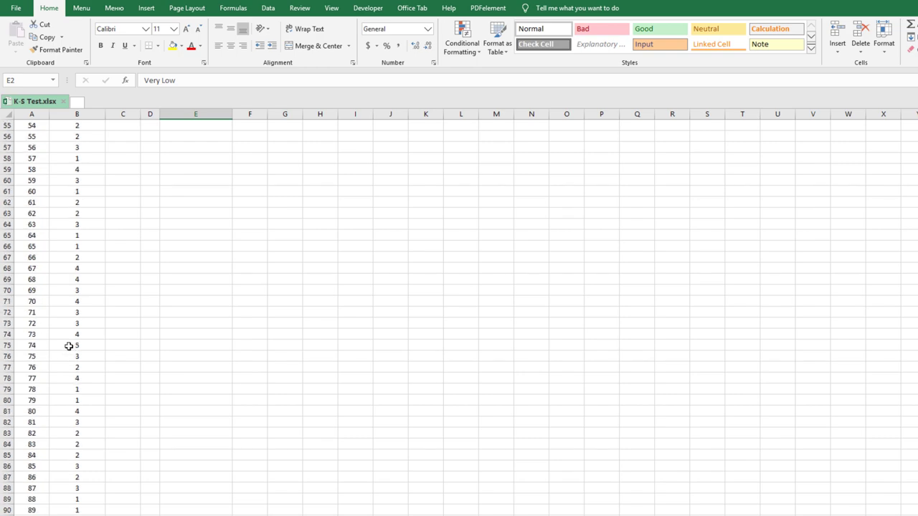
scroll(69, 347, "down", 20)
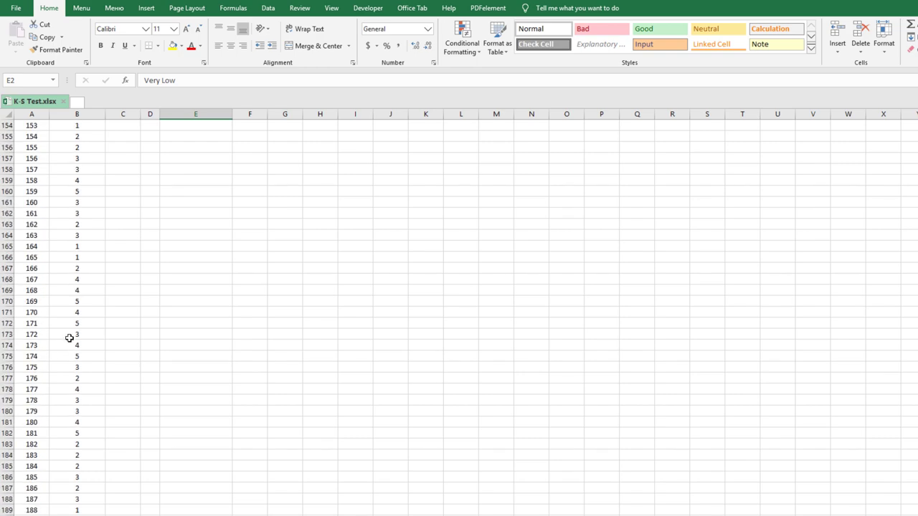
scroll(70, 338, "down", 8)
left_click(31, 378)
left_click(74, 378)
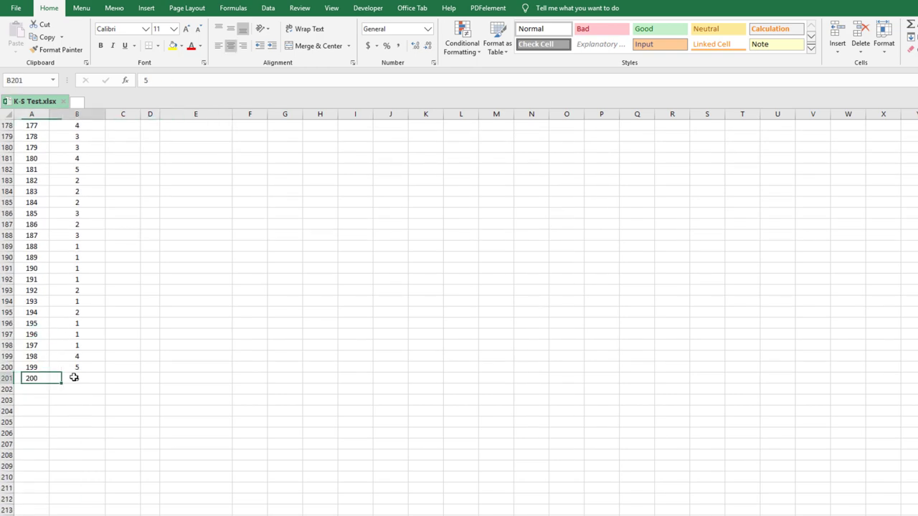
scroll(89, 320, "up", 18)
scroll(86, 313, "up", 20)
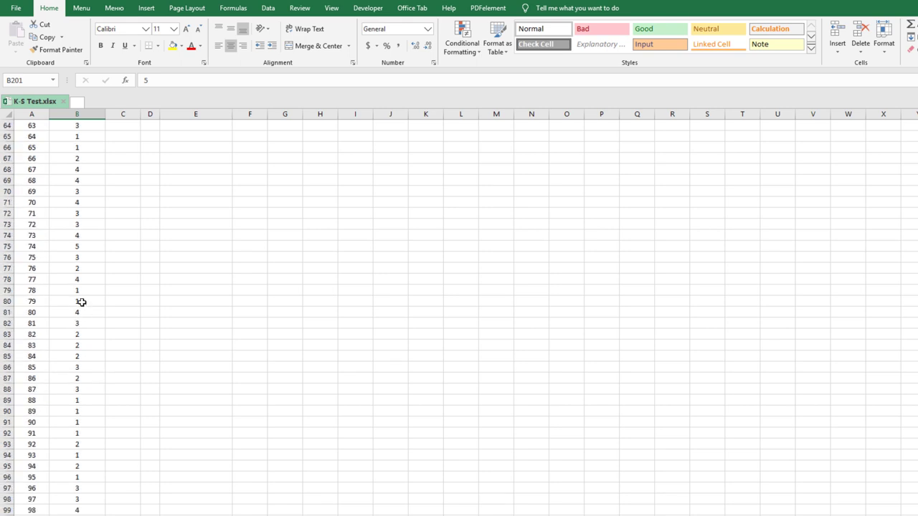
left_click(183, 337)
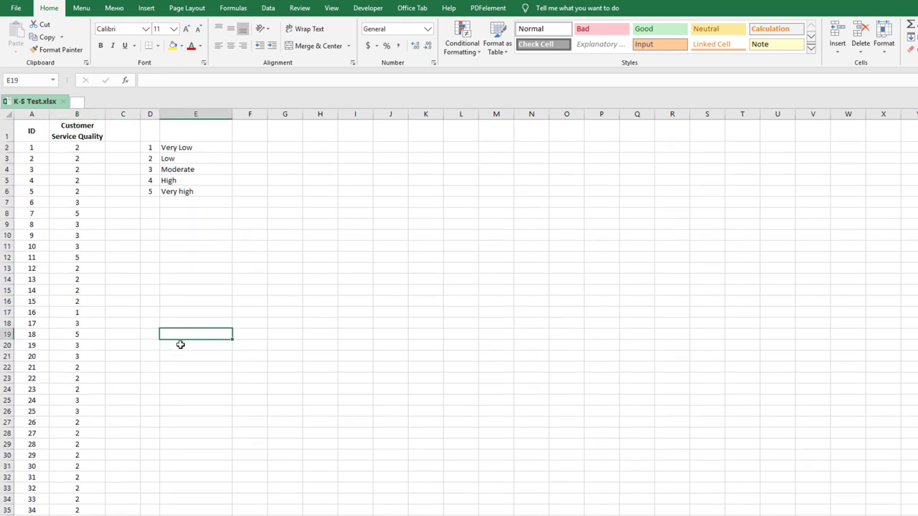
Step: Paste the copied D = Maximum |CFo (X) − CFe (X)| text box below the legend and move it down to about rows 20 to 25
left_click(222, 296)
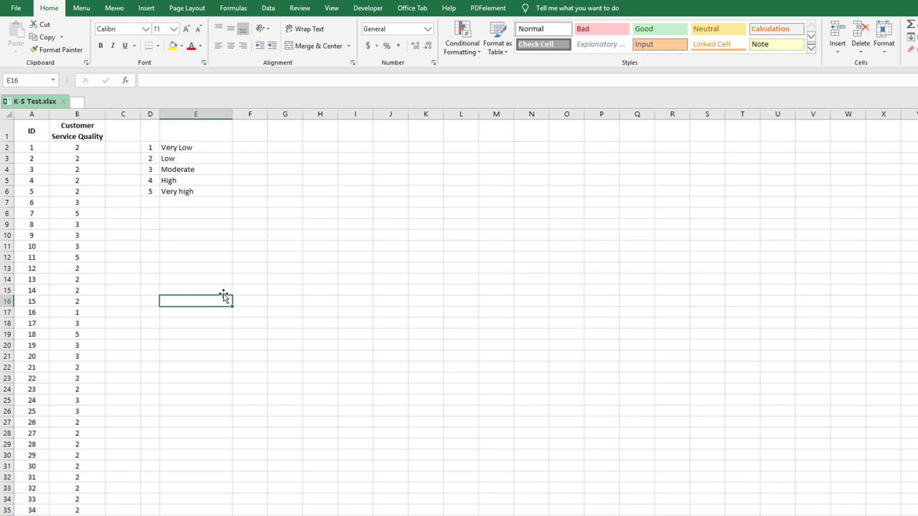
left_click(287, 344)
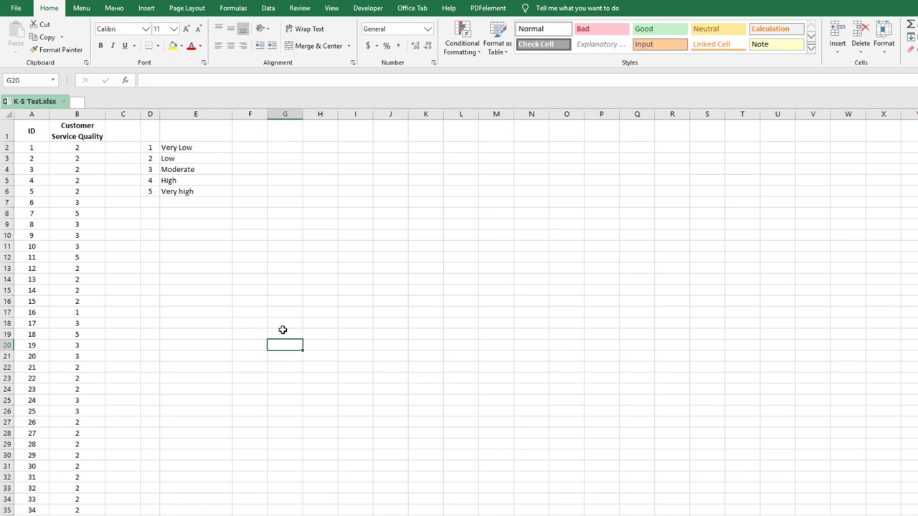
key("ctrl+v")
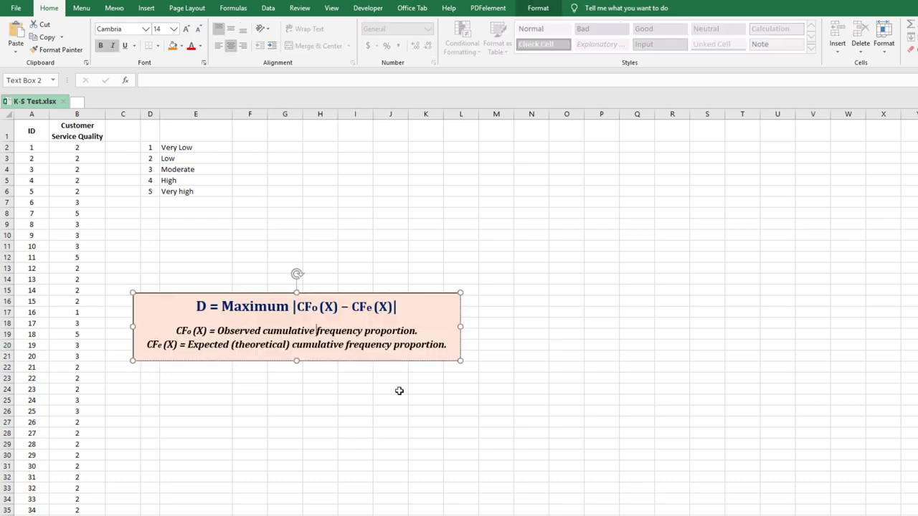
left_click(293, 432)
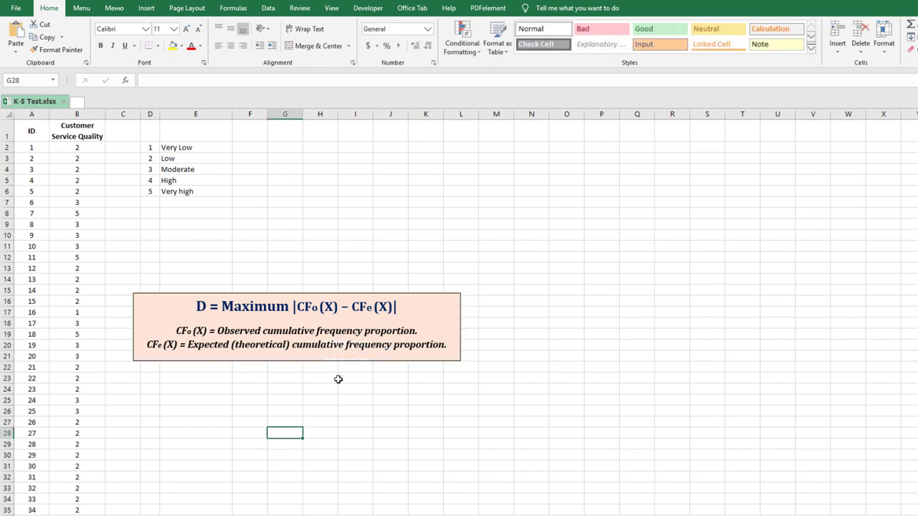
left_click(344, 298)
left_click_drag(344, 298, 341, 342)
left_click(355, 456)
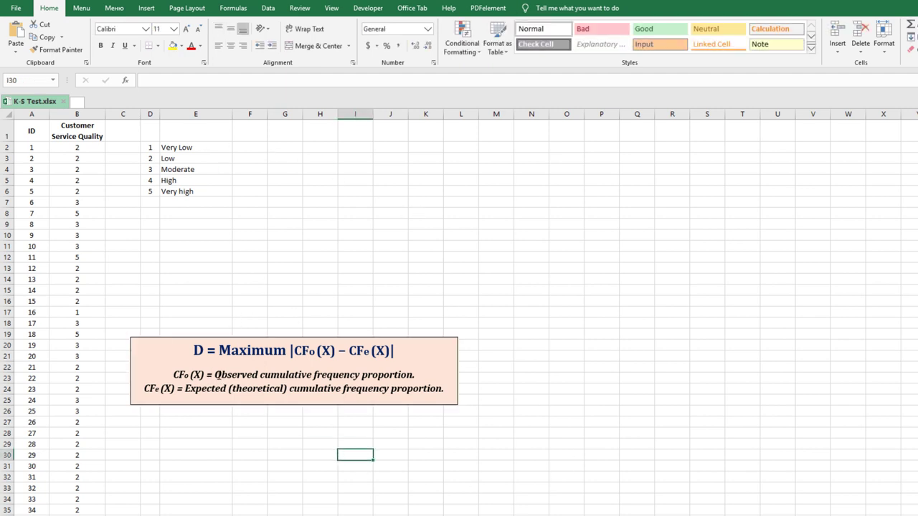
left_click_drag(217, 375, 411, 382)
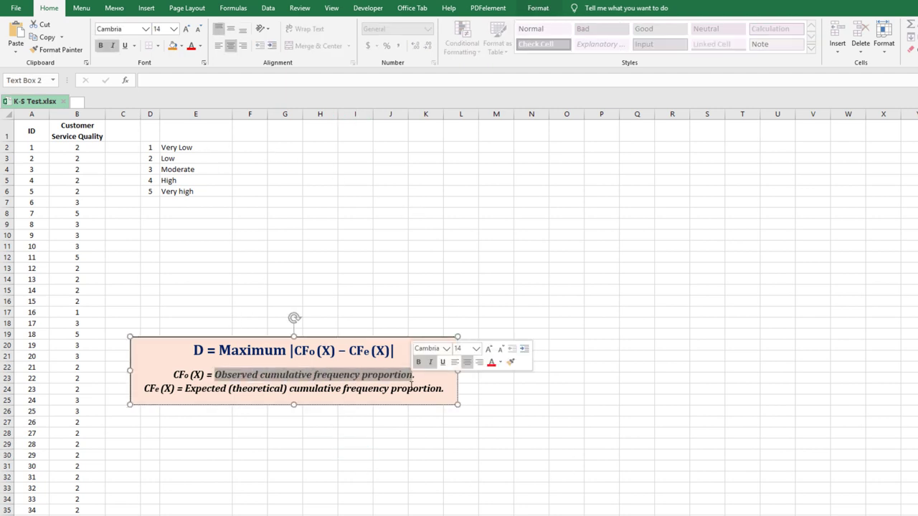
left_click_drag(186, 388, 445, 389)
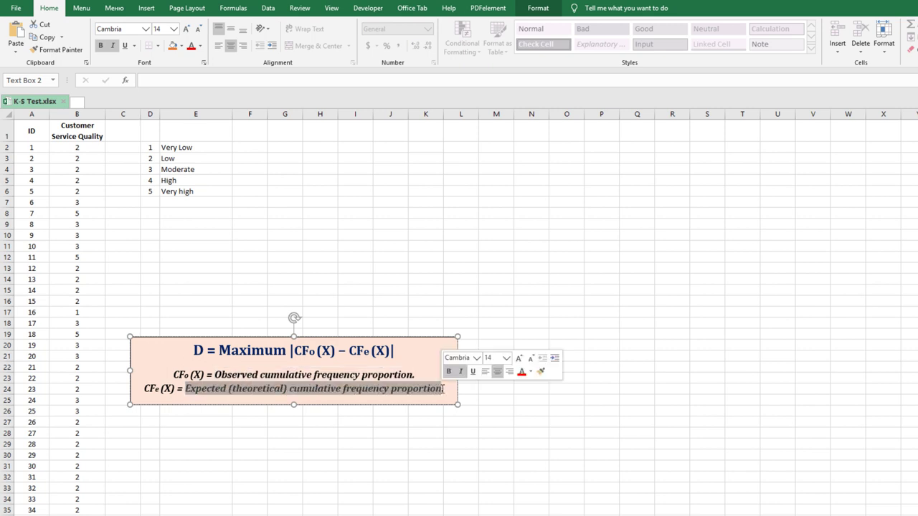
Step: Enter the header "Fo (Observed Frequency)" in cell F1
left_click(250, 137)
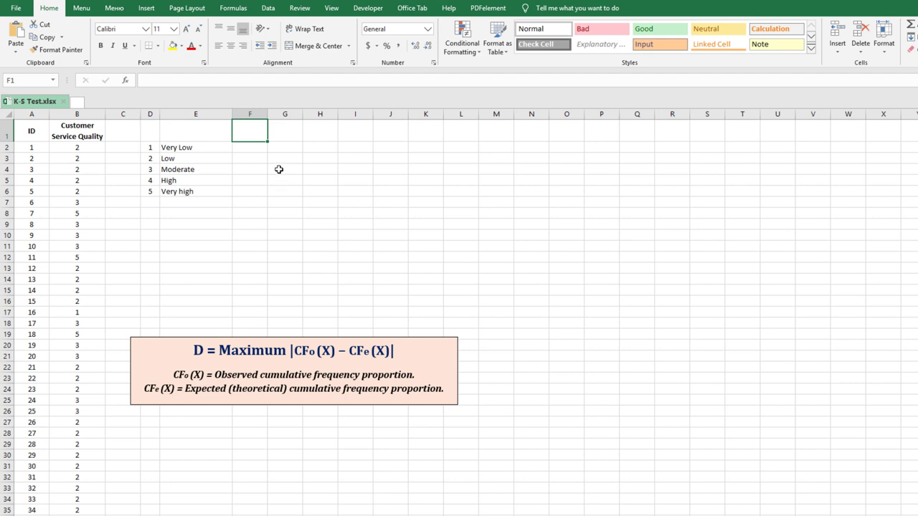
type("Fo ")
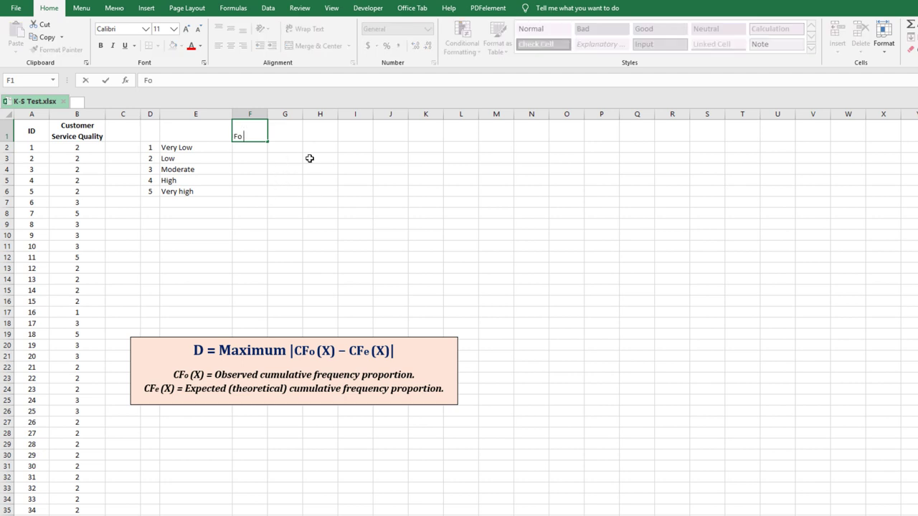
type("(Observed Frequency)")
key("Return")
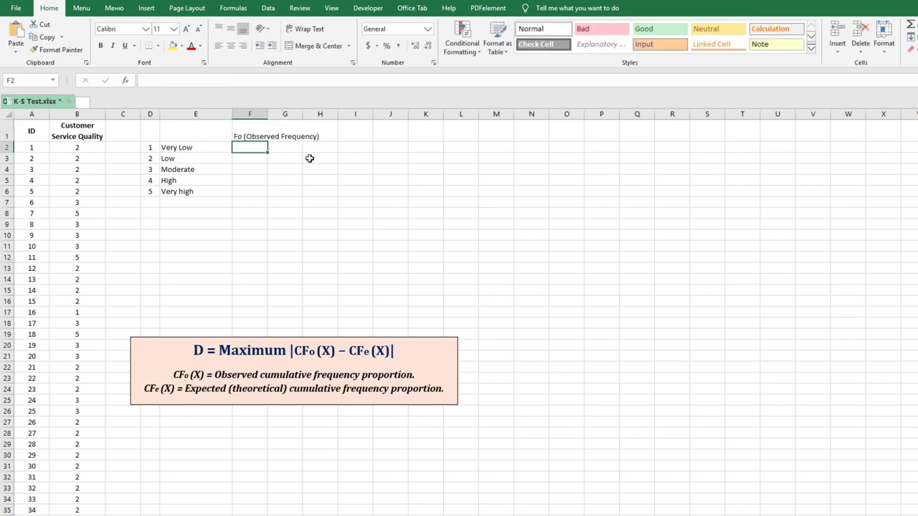
Step: Format the F1 header as bold, wrapped and centred both ways, and widen column F so it fits on two lines
left_click(255, 138)
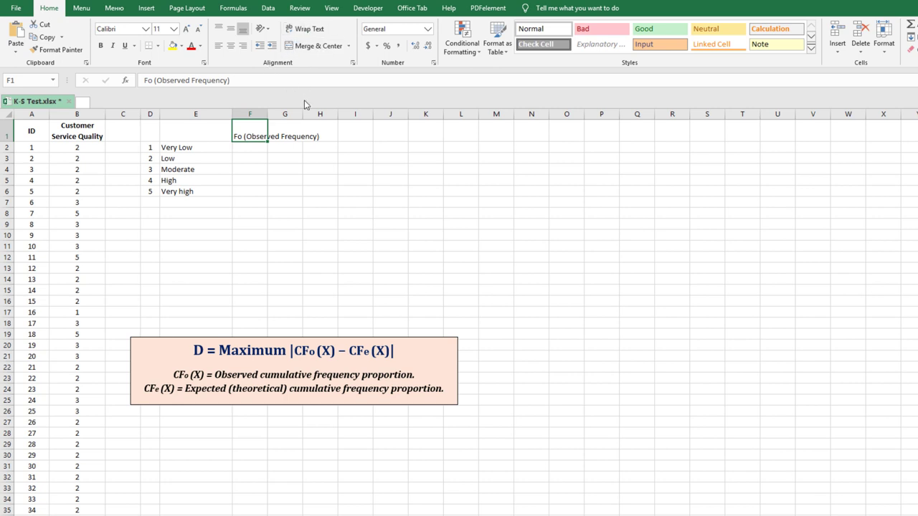
left_click(314, 45)
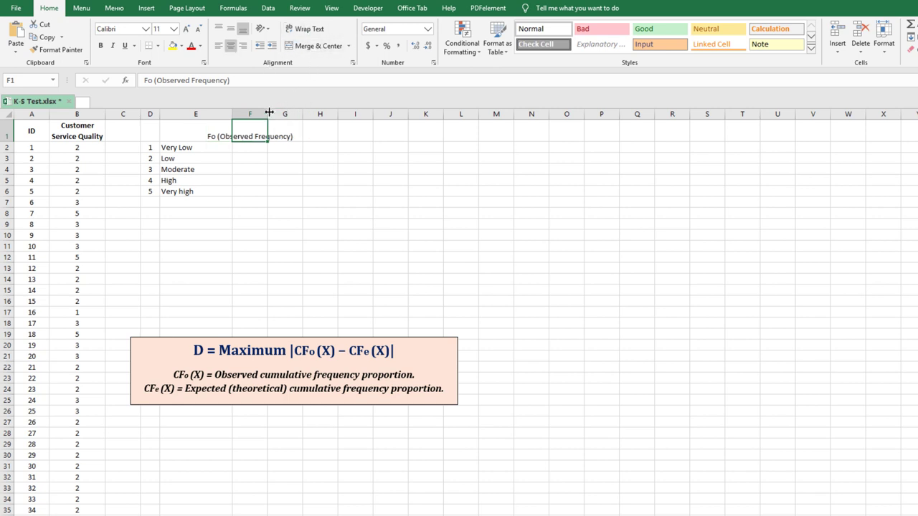
left_click(305, 29)
left_click_drag(267, 114, 297, 108)
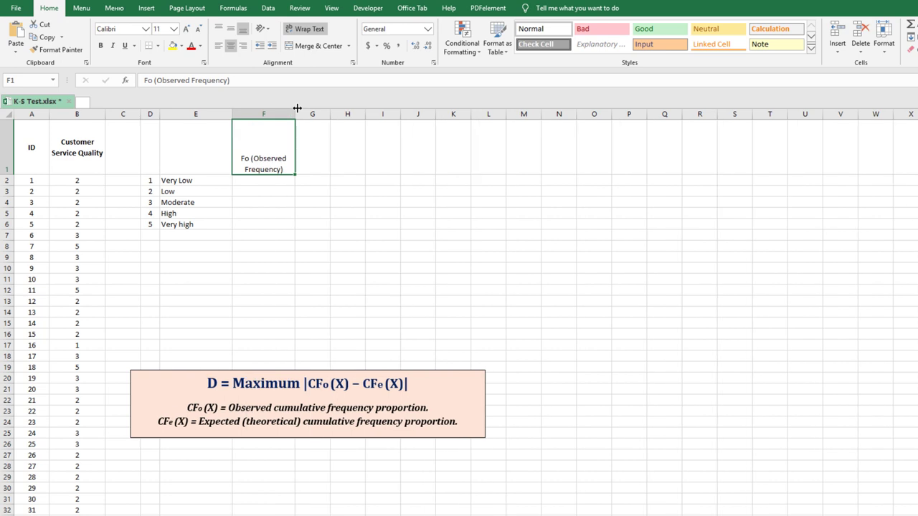
left_click(234, 32)
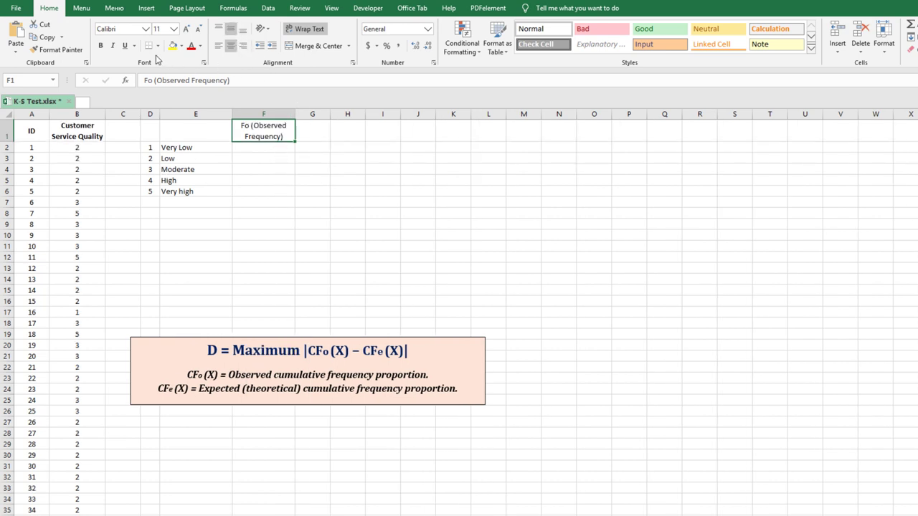
left_click(101, 45)
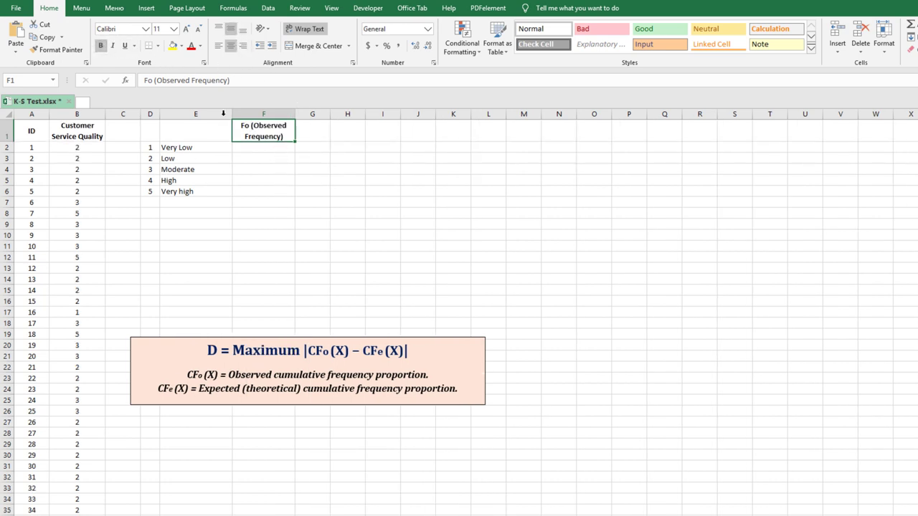
left_click(260, 143)
Step: Begin a COUNTIF formula in F2 with B2:B201 as the range and the Very Low code in D2 as the criteria
left_click(190, 147)
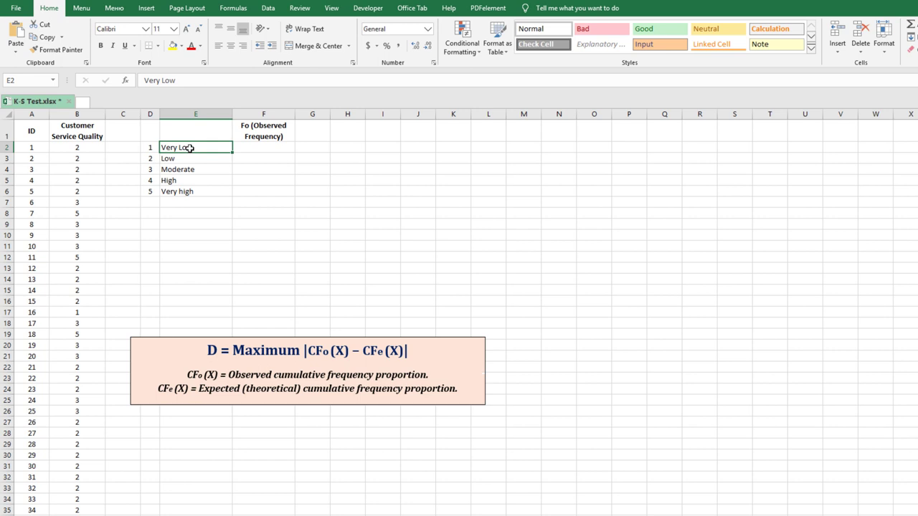
left_click(190, 158)
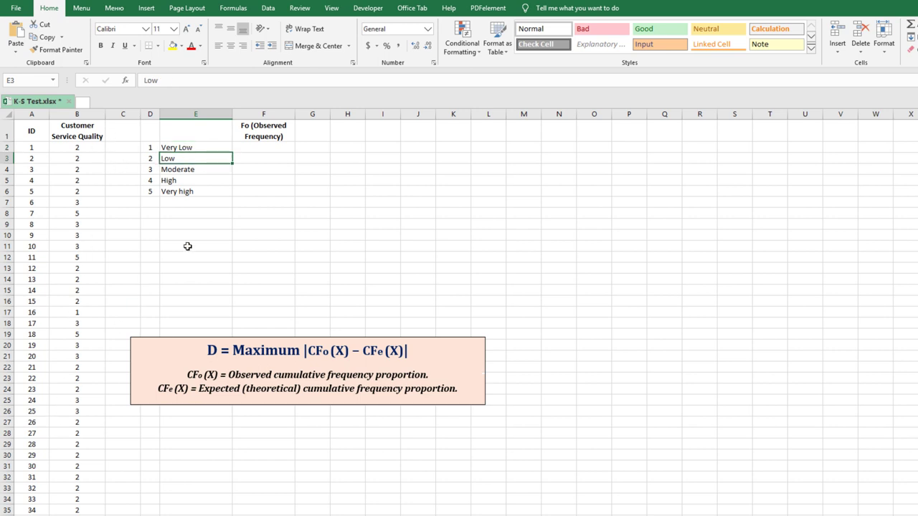
left_click(260, 148)
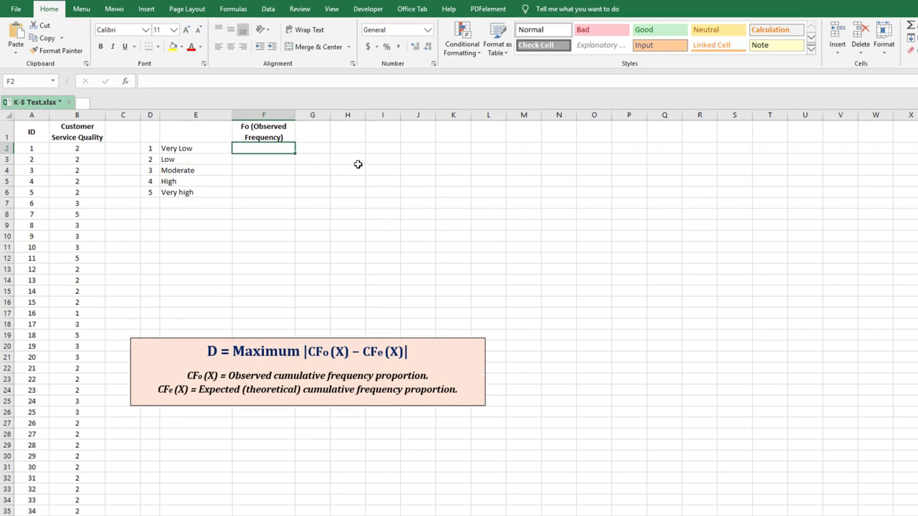
type("=")
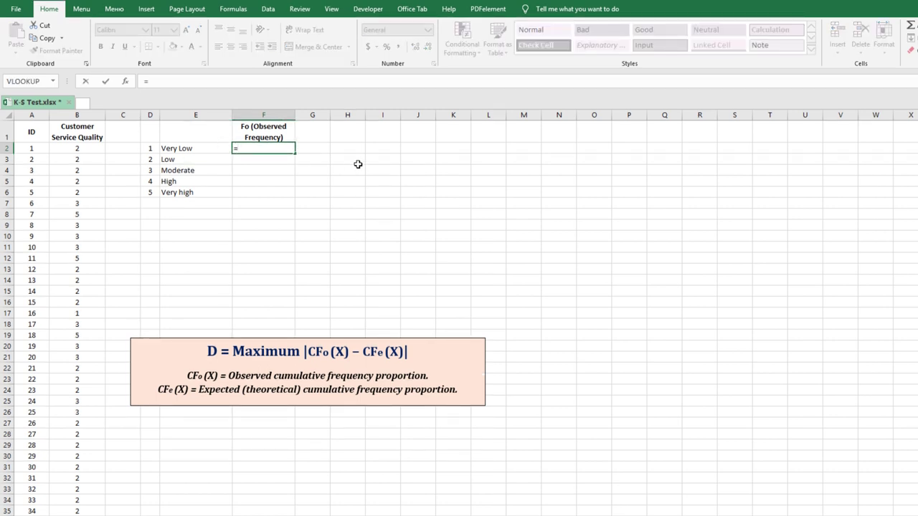
type("counti")
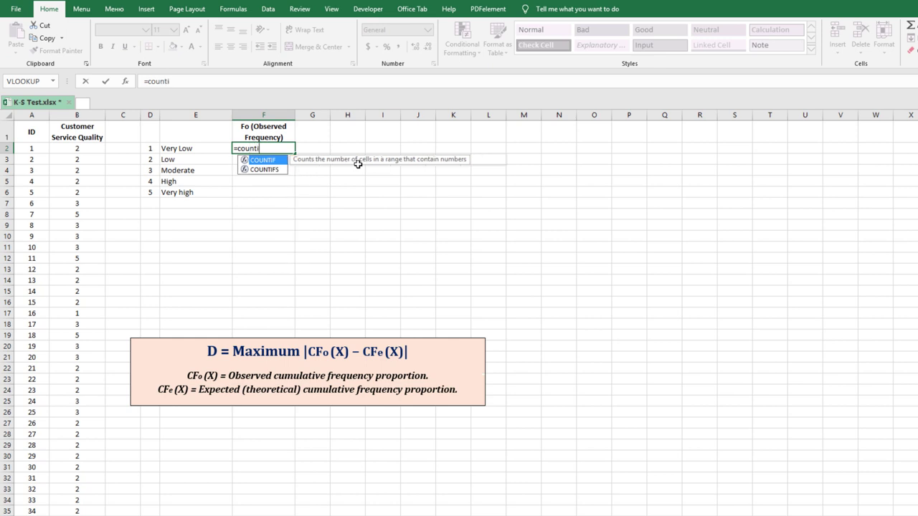
type("f")
key("Tab")
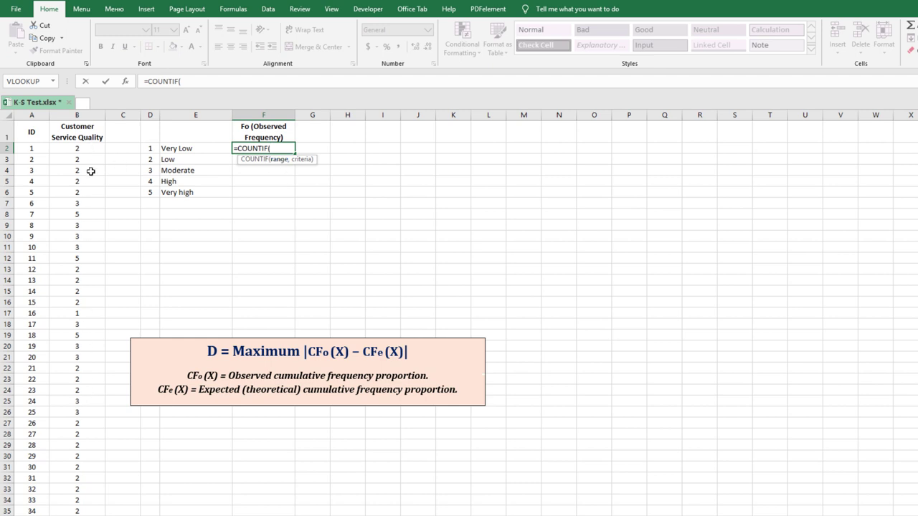
left_click(97, 147)
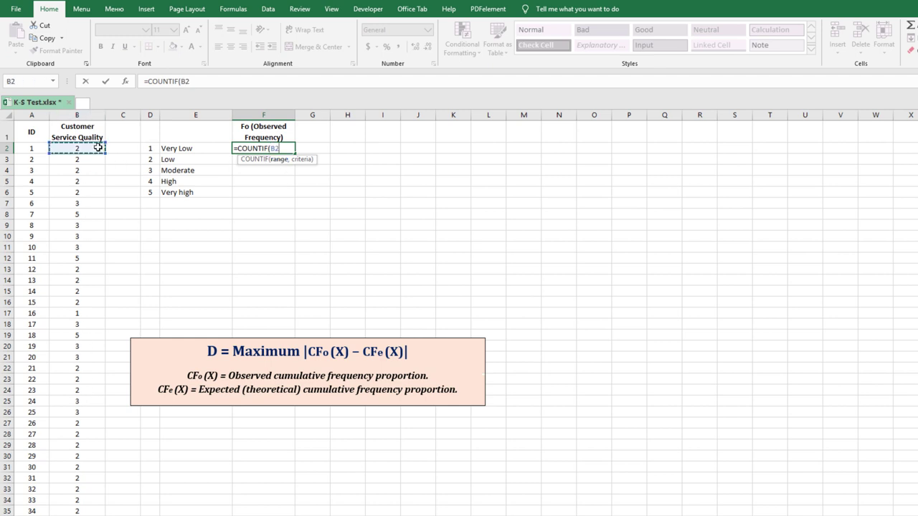
key("ctrl+shift+Down")
scroll(514, 373, "up", 18)
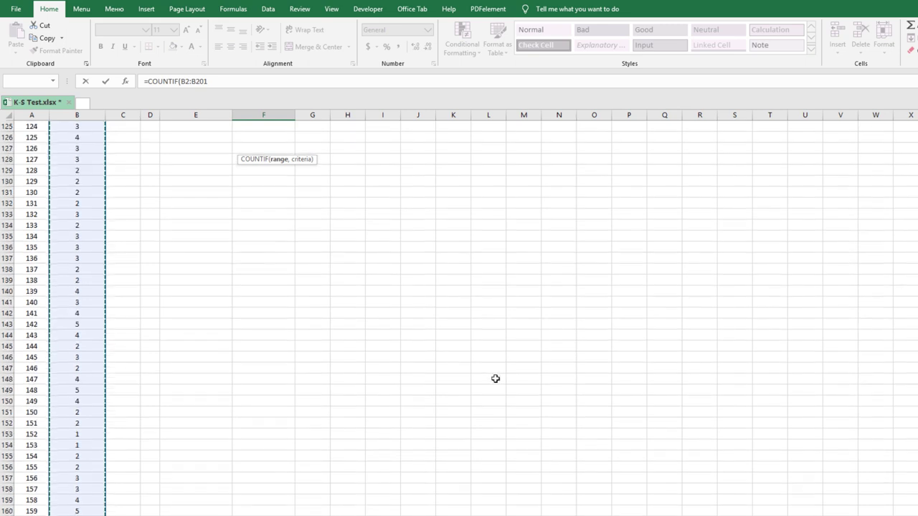
scroll(133, 308, "up", 20)
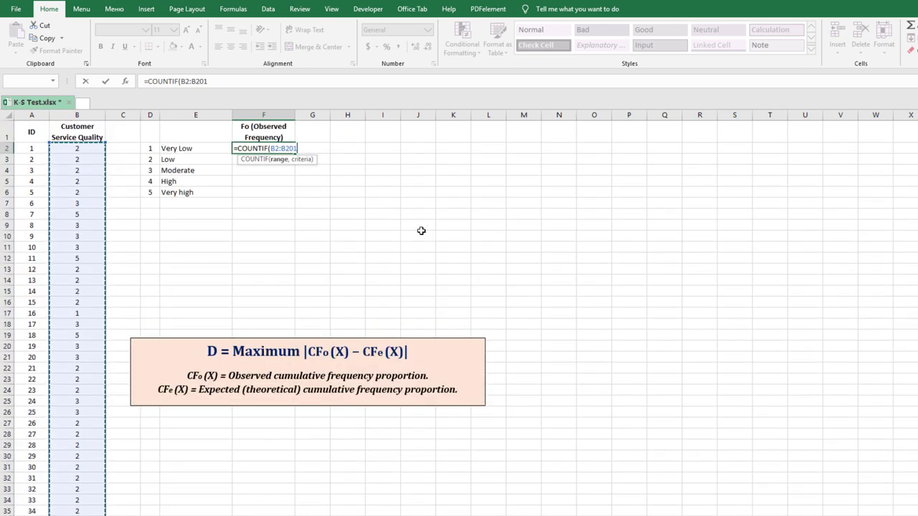
type(",")
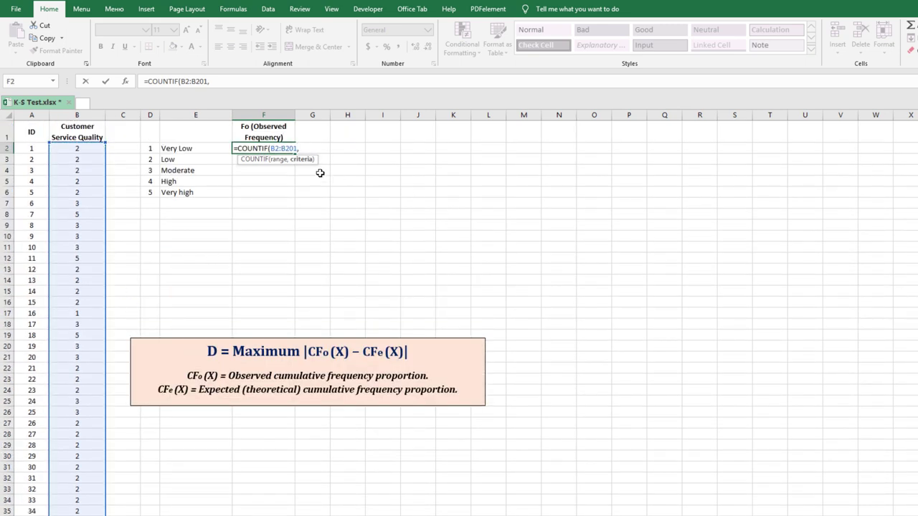
left_click(149, 149)
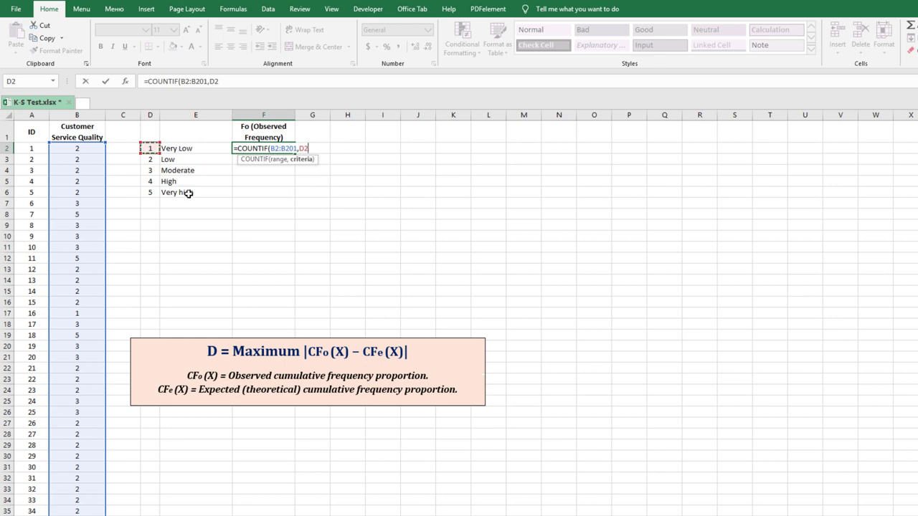
Step: Make the range absolute and complete the F2 formula as =COUNTIF($B$2:$B$201,D2)
left_click(276, 147)
key("F4")
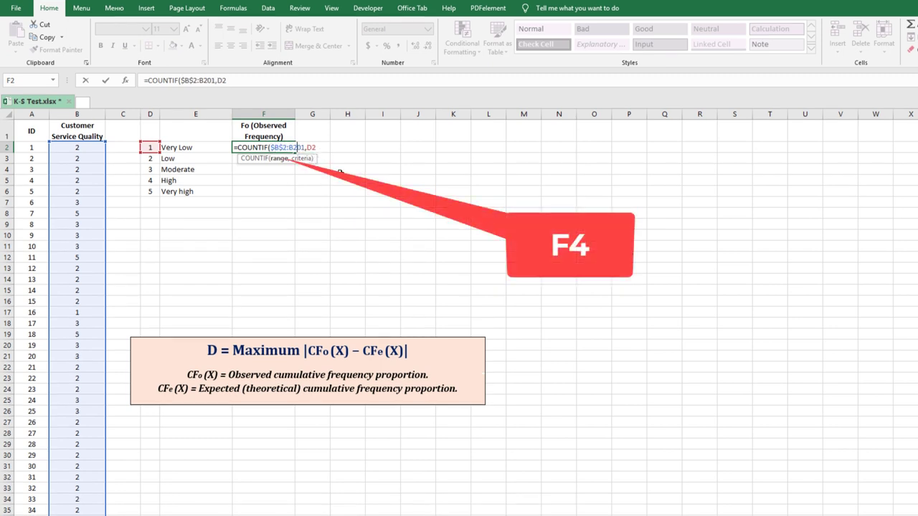
key("F4")
left_click(325, 150)
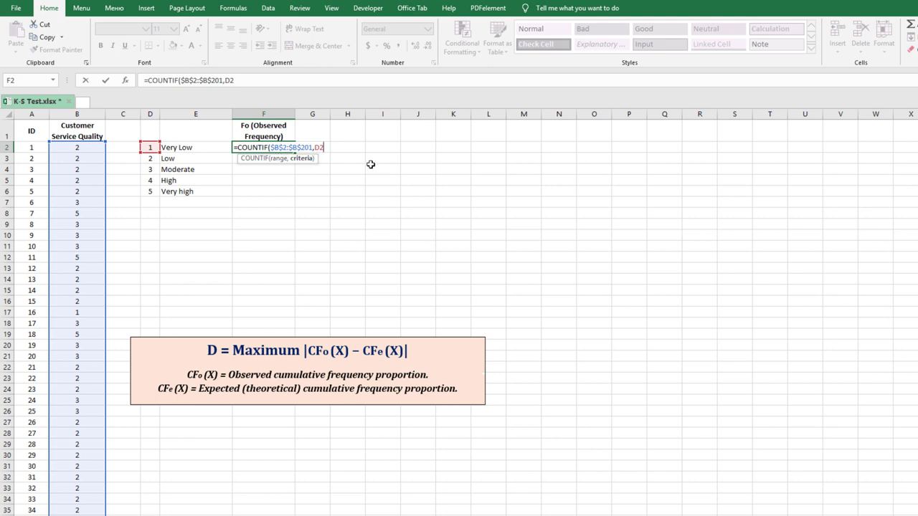
type(")")
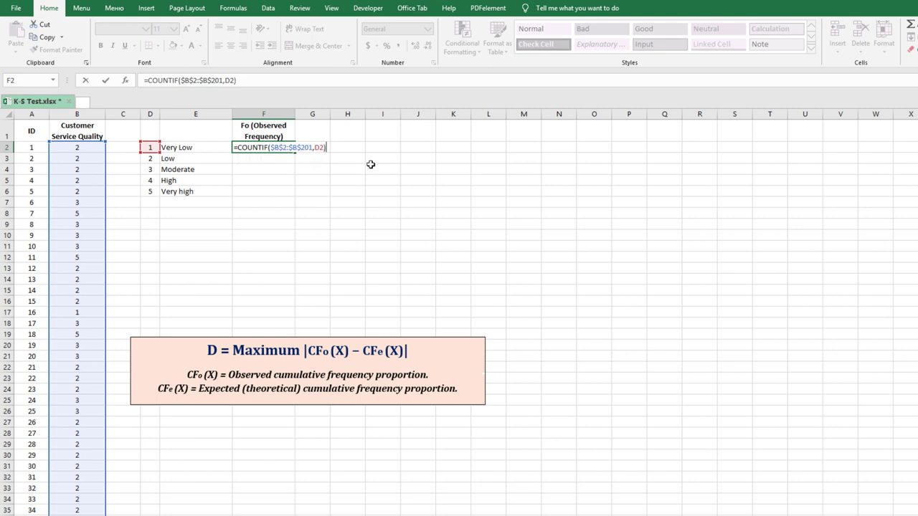
key("Return")
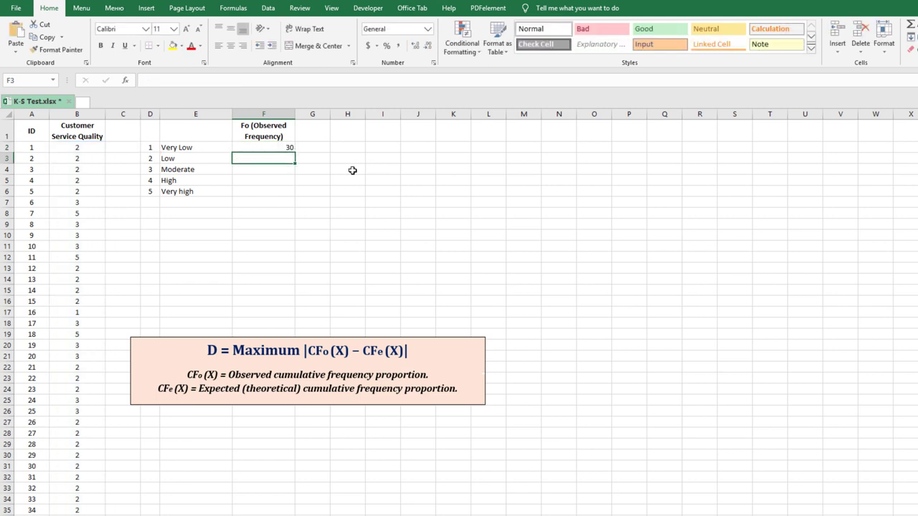
Step: Centre the Very Low observed frequency in F2 horizontally and vertically
left_click(287, 148)
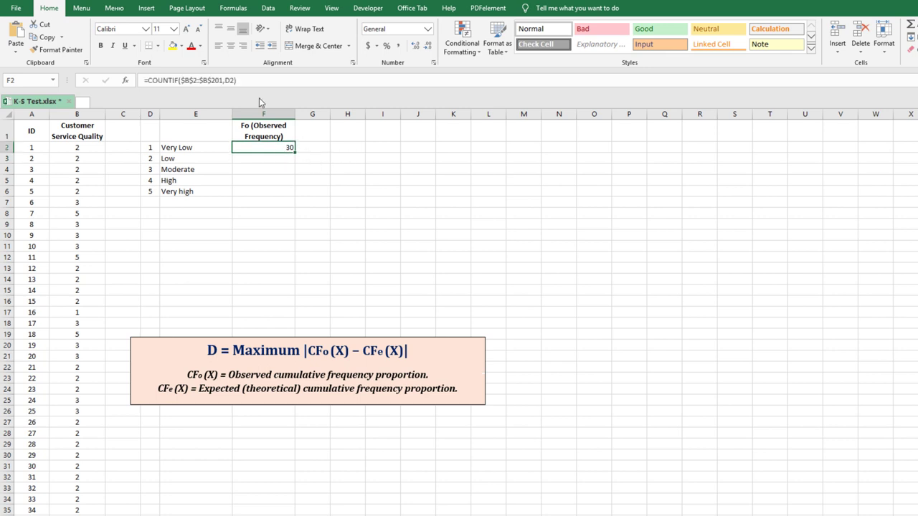
left_click(230, 45)
left_click(230, 30)
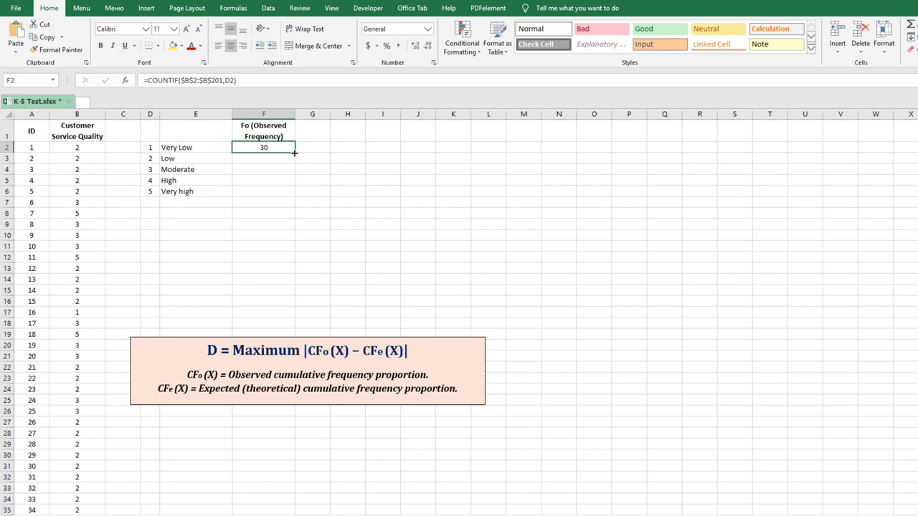
Step: Fill the F2 COUNTIF formula down to F6 to count the observed frequency of every rating category
left_click(196, 149)
left_click(255, 147)
left_click(196, 148)
left_click(279, 149)
left_click_drag(295, 155, 296, 194)
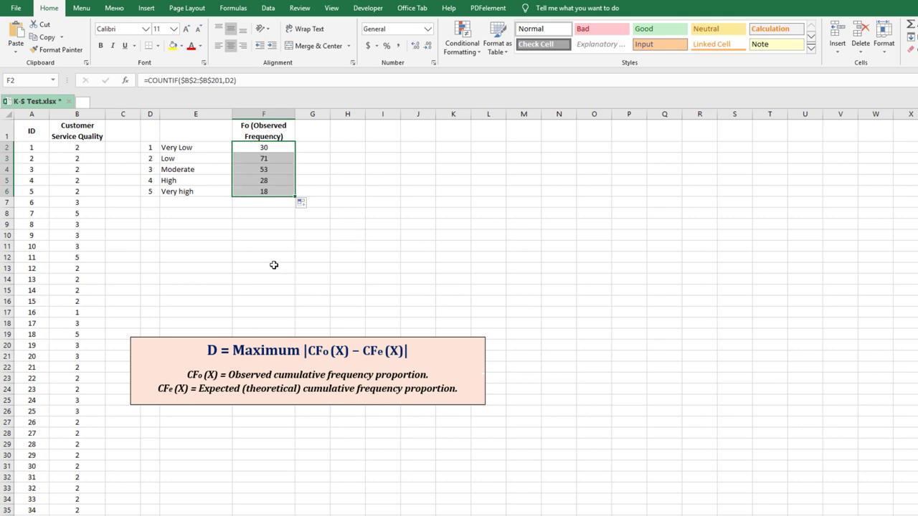
left_click(275, 203)
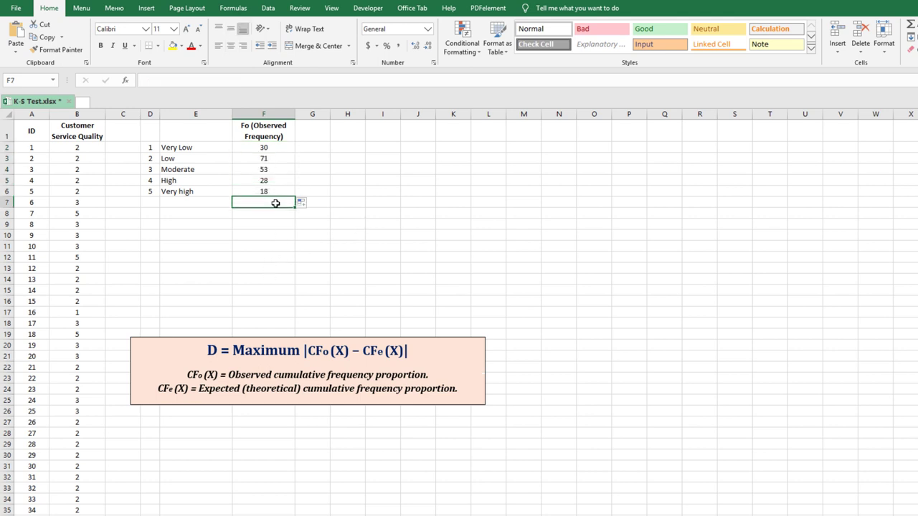
left_click(193, 159)
left_click(265, 161)
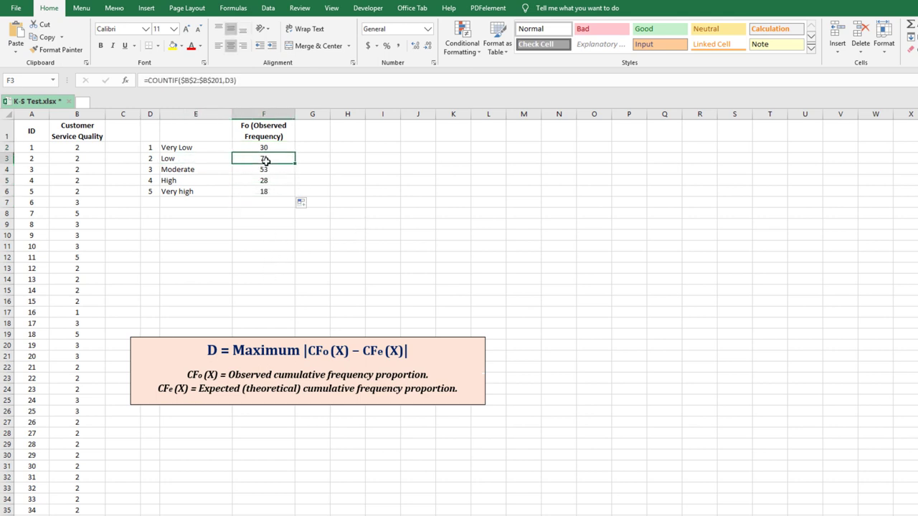
Step: Label cell E7, directly below the Very high category, as Total
left_click(202, 177)
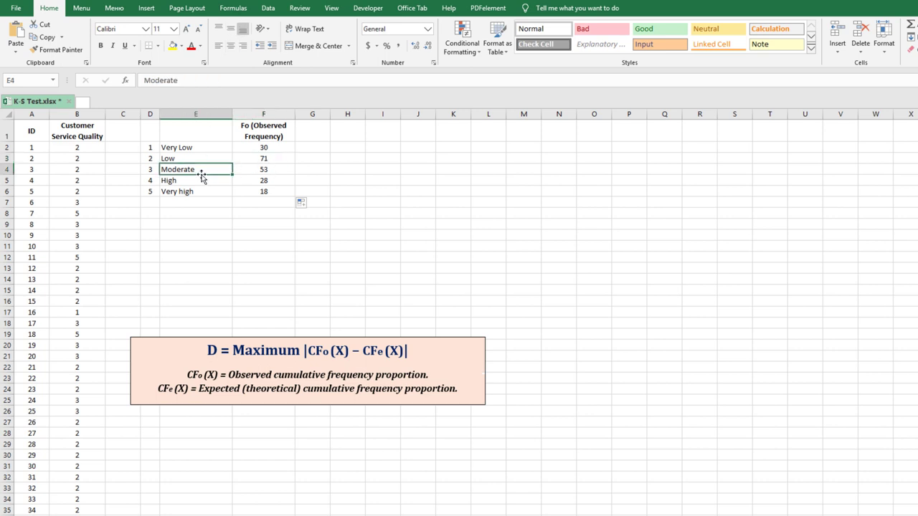
key("Down")
key("Down")
key("Down")
type("Tot")
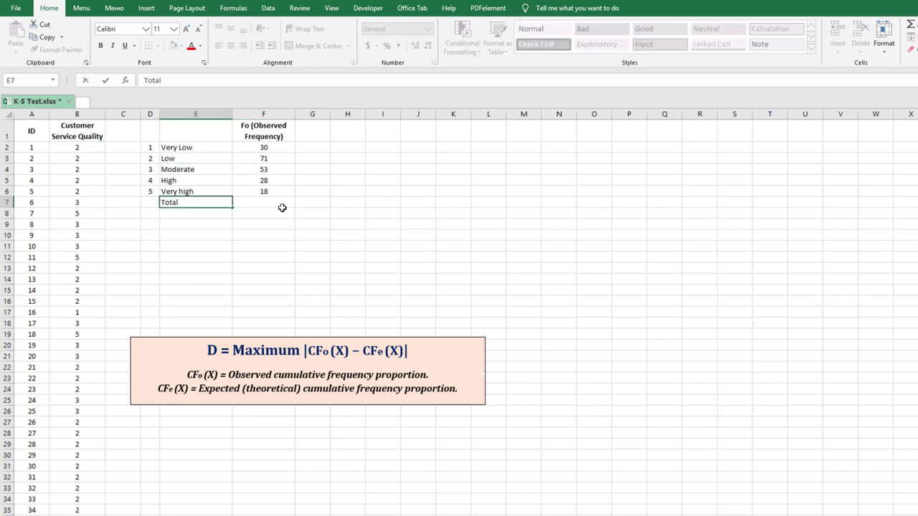
key("Return")
Step: Sum the observed frequencies in F7 with =SUM(F2:F6)
left_click(251, 206)
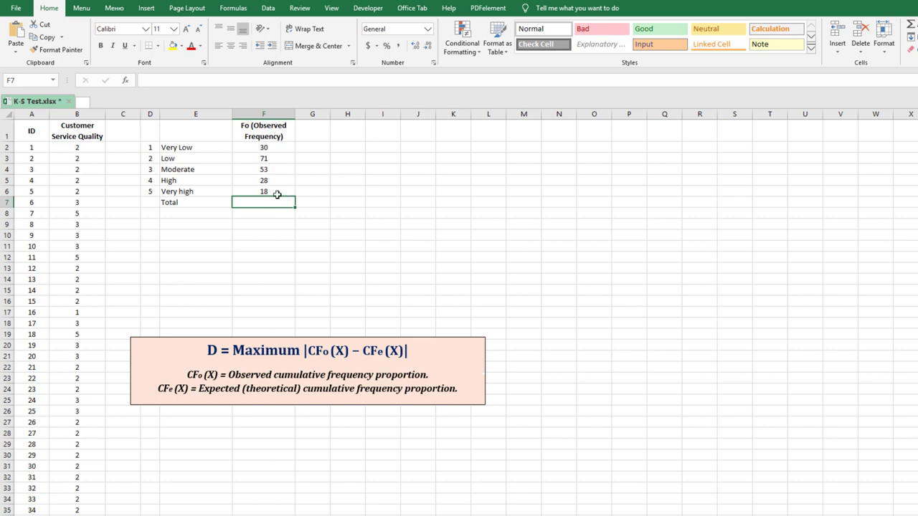
left_click(913, 28)
key("Return")
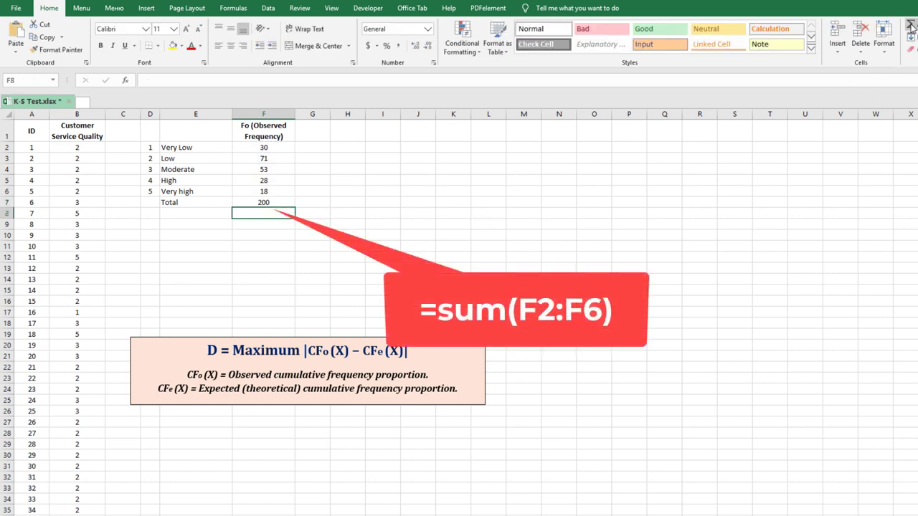
Step: Make the Total label and its frequency sum in E7:F7 bold
mouse_move(226, 205)
left_mouse_down()
mouse_move(263, 188)
mouse_move(254, 205)
mouse_move(216, 204)
left_mouse_up()
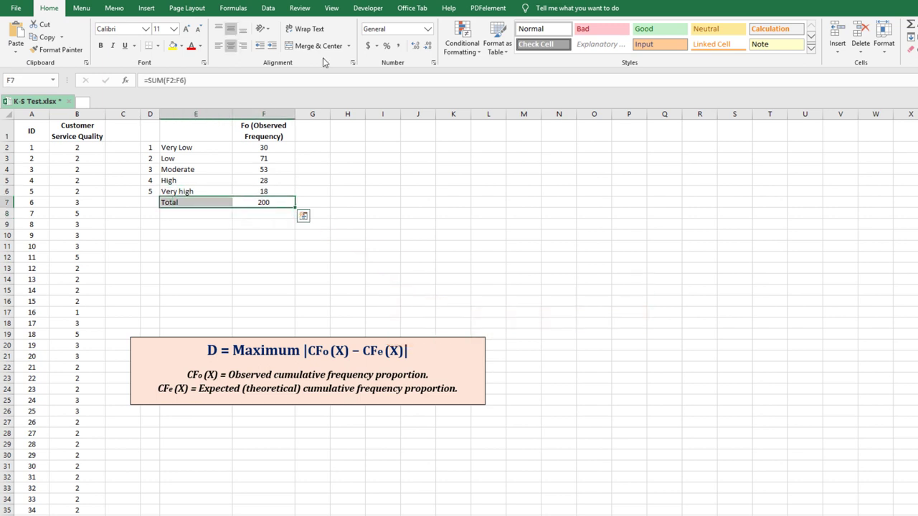
left_click(102, 46)
left_click(268, 287)
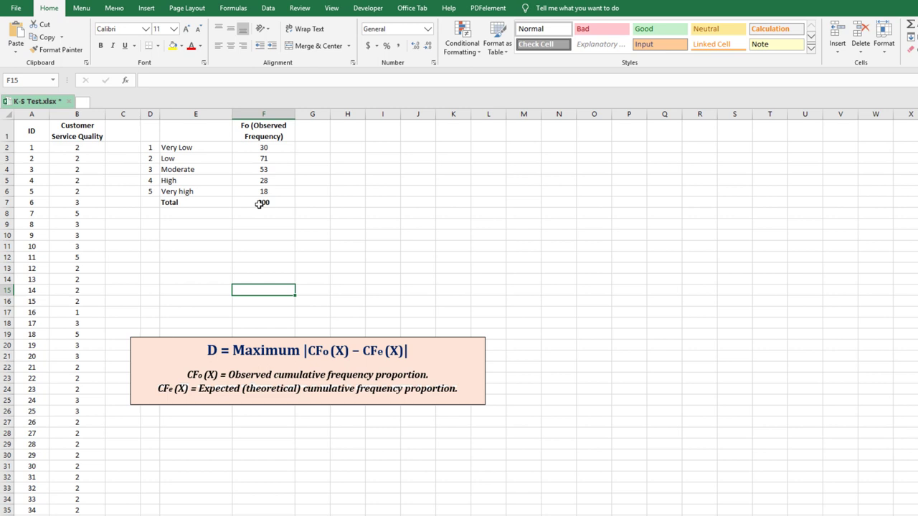
Step: Enter the heading "Fo(X) (Observed Frequency Proportion)" in G1, following the definition in the formula text box
left_click_drag(330, 373, 410, 372)
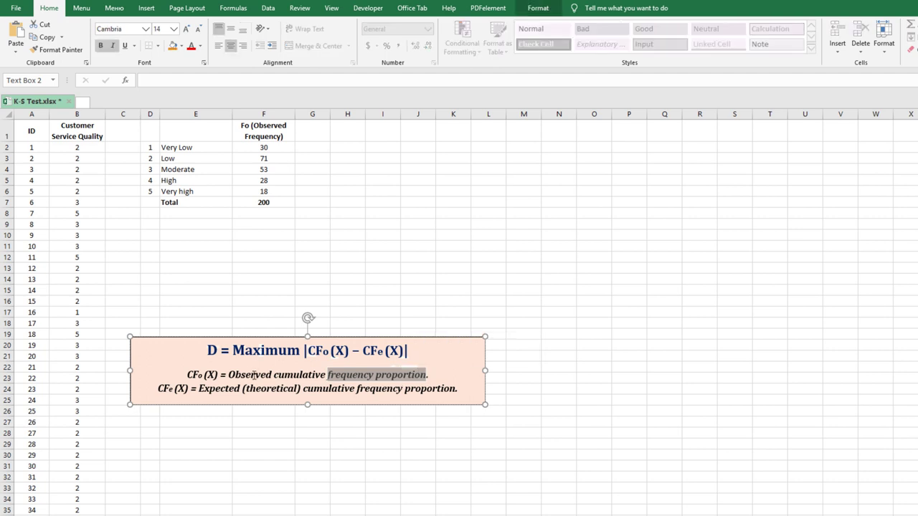
left_click_drag(229, 373, 423, 375)
left_click(319, 131)
type("Fo")
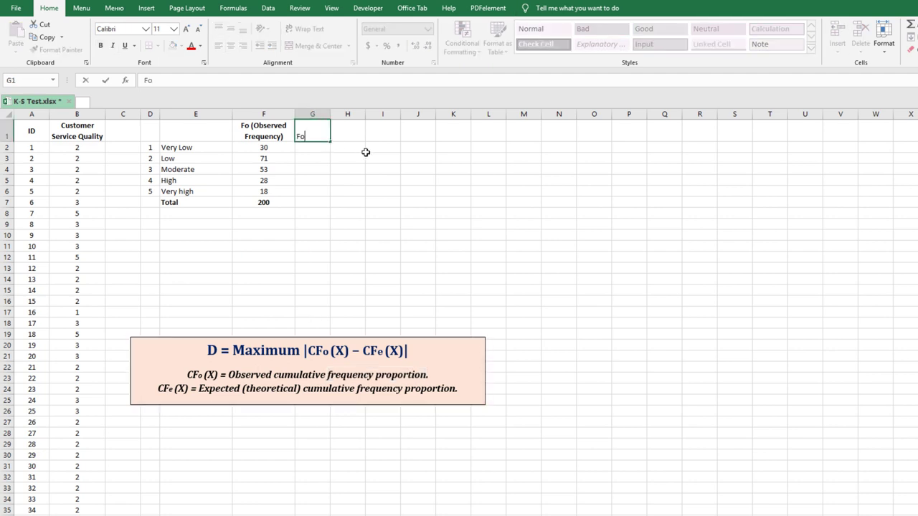
type("(X) (Observed Freque")
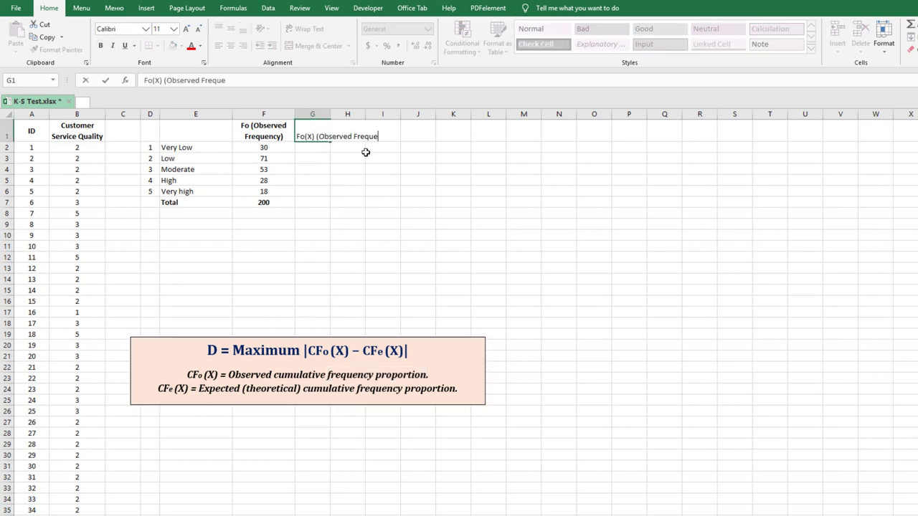
type("ncy Proportion)")
key("Return")
Step: Wrap, centre and bold the G1 heading, and widen column G so the heading fits on three lines
key("Up")
left_click(309, 29)
left_click_drag(330, 115, 356, 116)
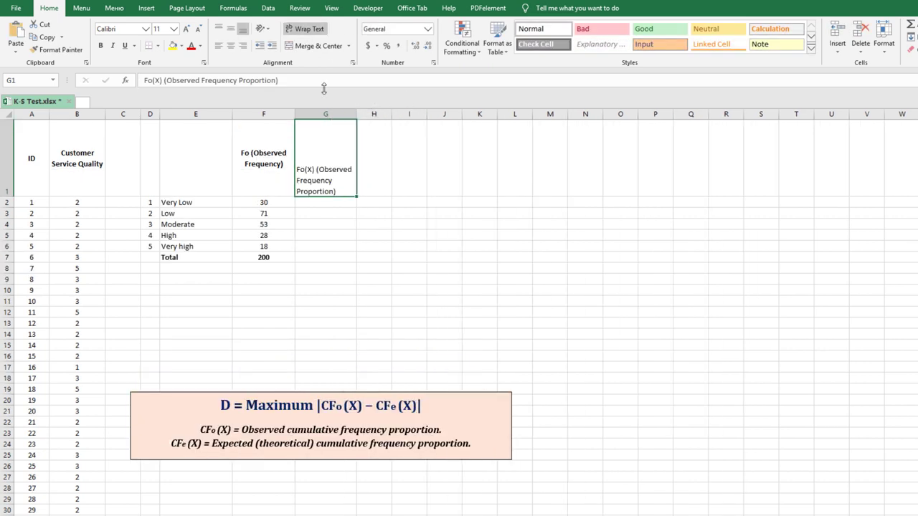
left_click(230, 28)
left_click(230, 45)
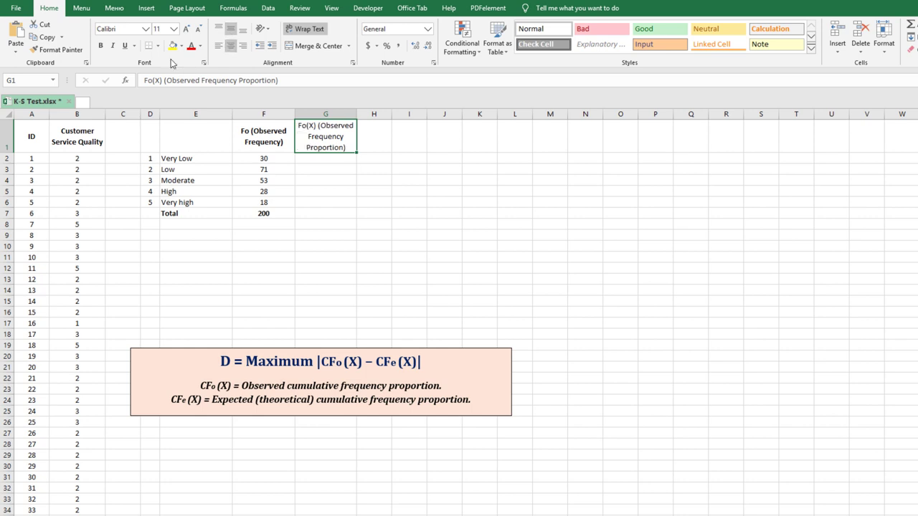
left_click(101, 45)
left_click(329, 158)
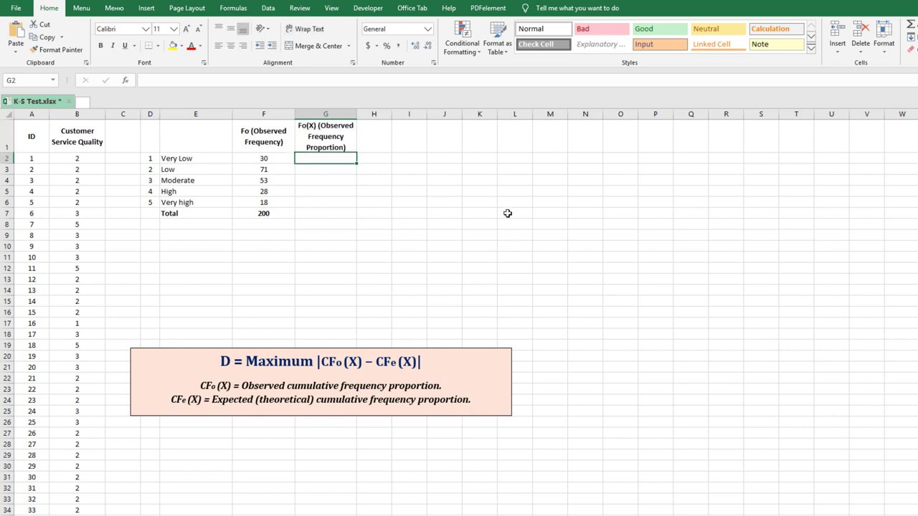
Step: Calculate the Very Low proportion in G2 as =F2/$F$7 and fill the formula down to G6
left_click(276, 161)
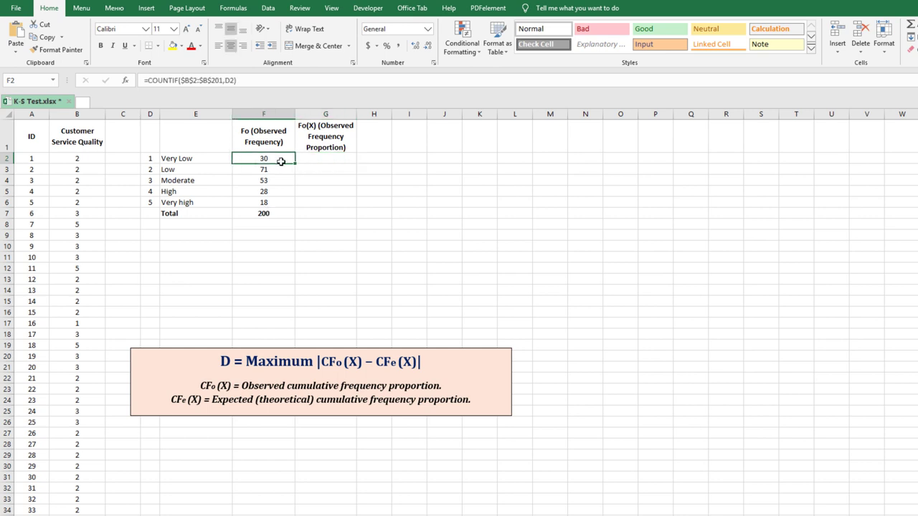
left_click(276, 214)
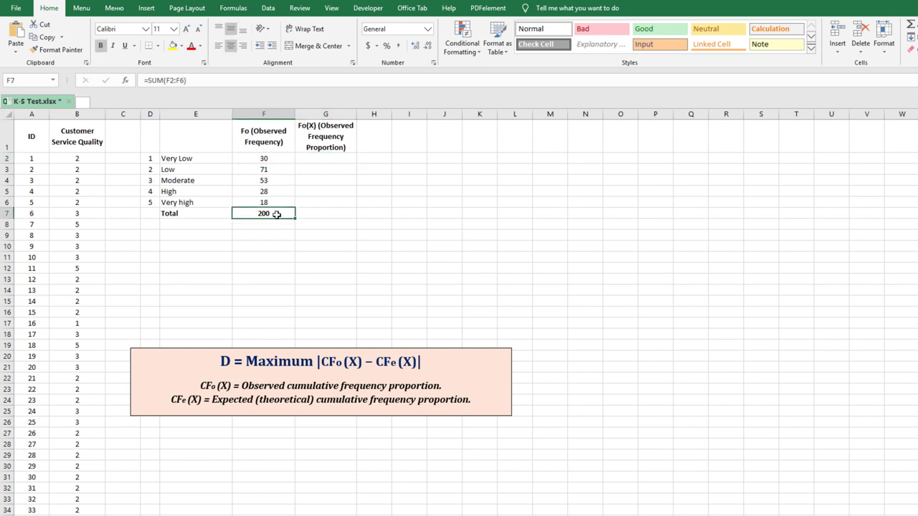
left_click(326, 158)
type("=")
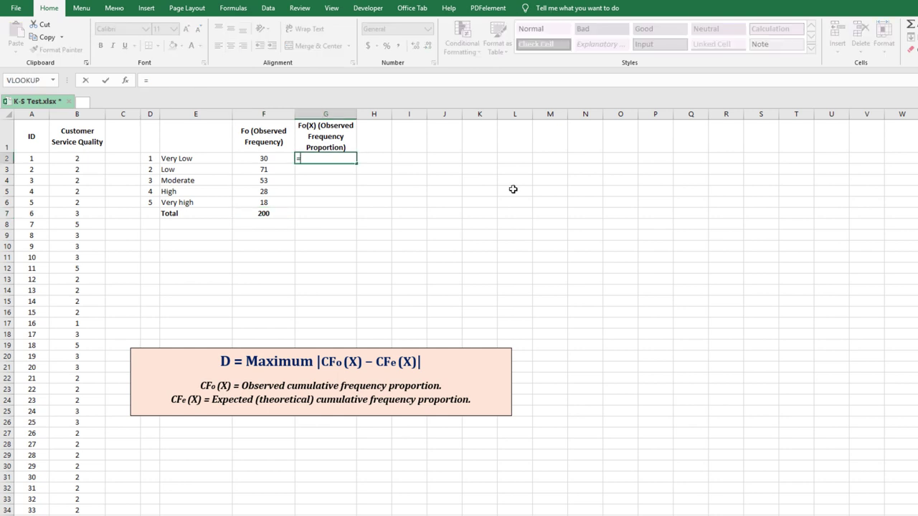
left_click(276, 156)
type("/")
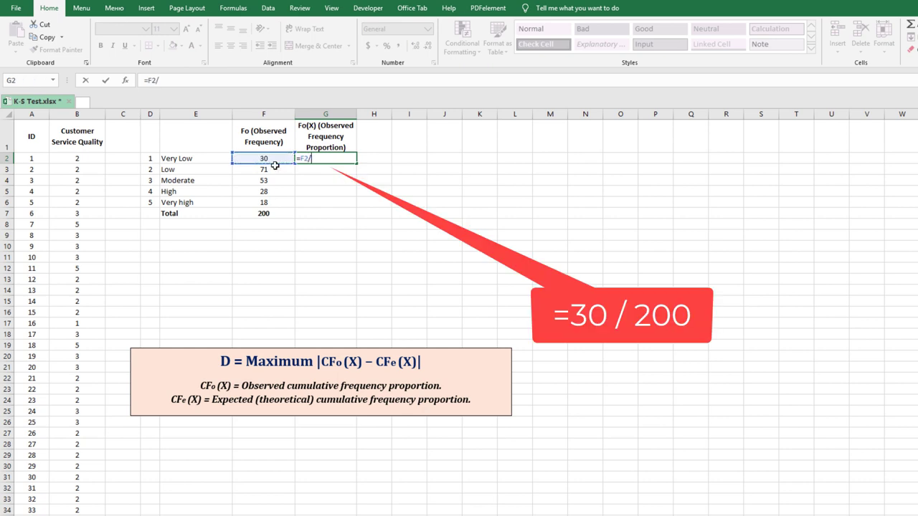
left_click(269, 213)
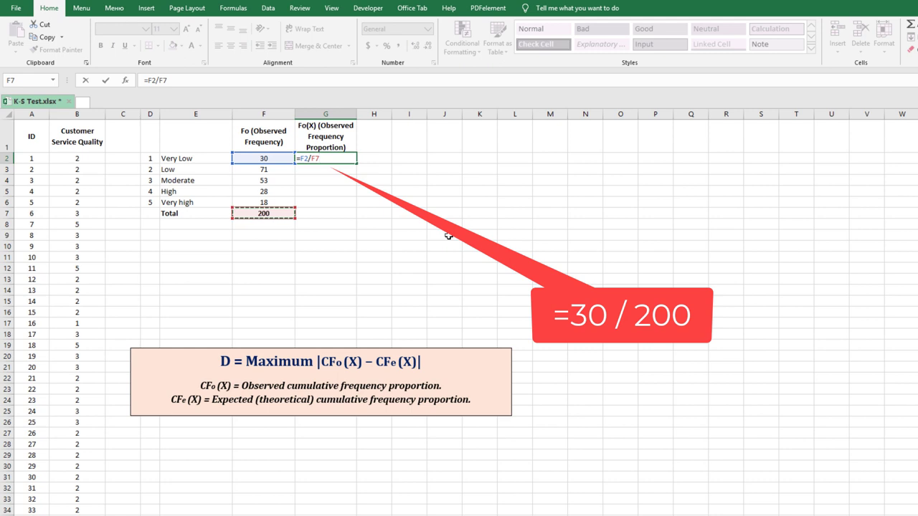
key("F4")
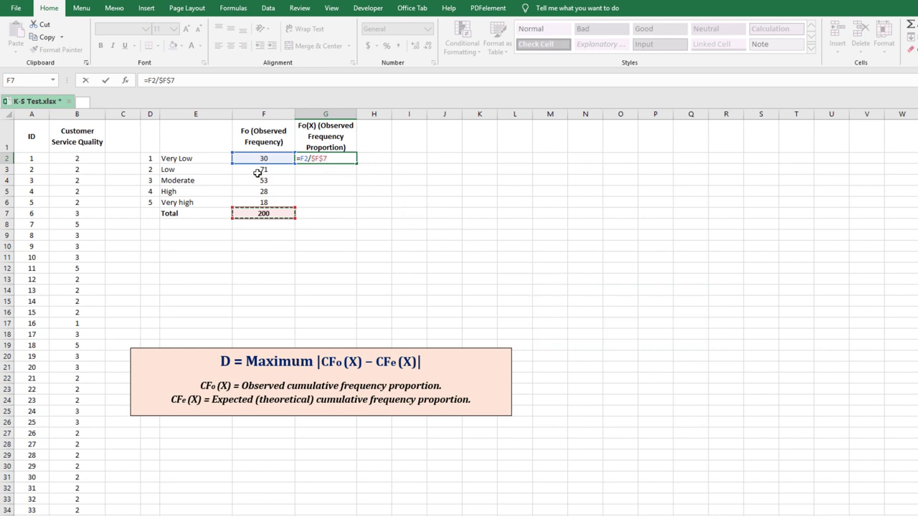
key("Return")
left_click(325, 158)
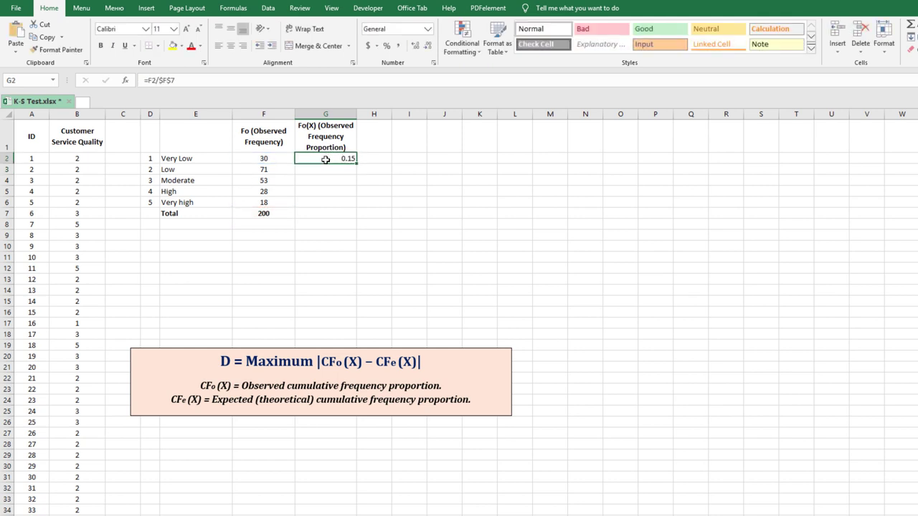
left_click_drag(357, 165, 357, 207)
Step: Centre the proportions in G2:G6 horizontally and vertically and display them with two decimals
left_click(230, 45)
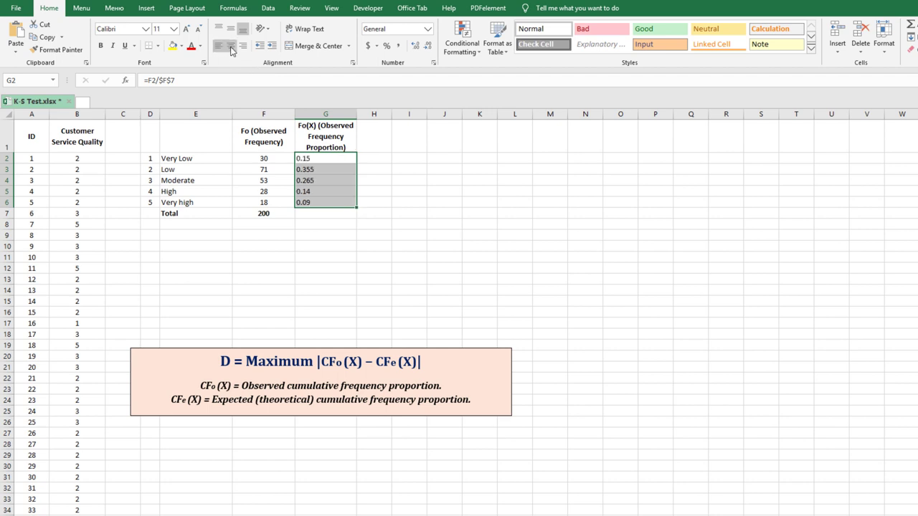
left_click(231, 29)
left_click(428, 47)
Step: Total the observed proportions in G7 with =SUM(G2:G6)
left_click(345, 215)
left_click(911, 26)
left_click(896, 79)
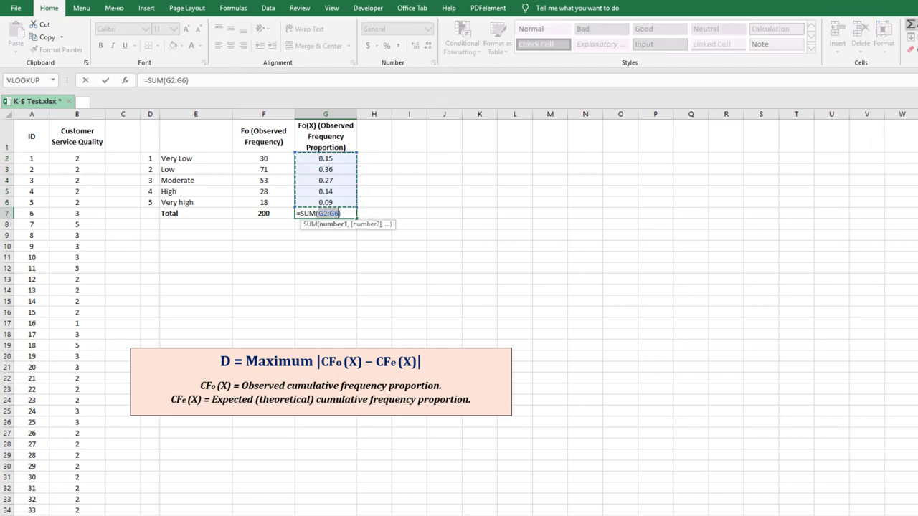
key("Return")
Step: Centre the proportion total in G7 and format it as a percentage without decimals
left_click(344, 213)
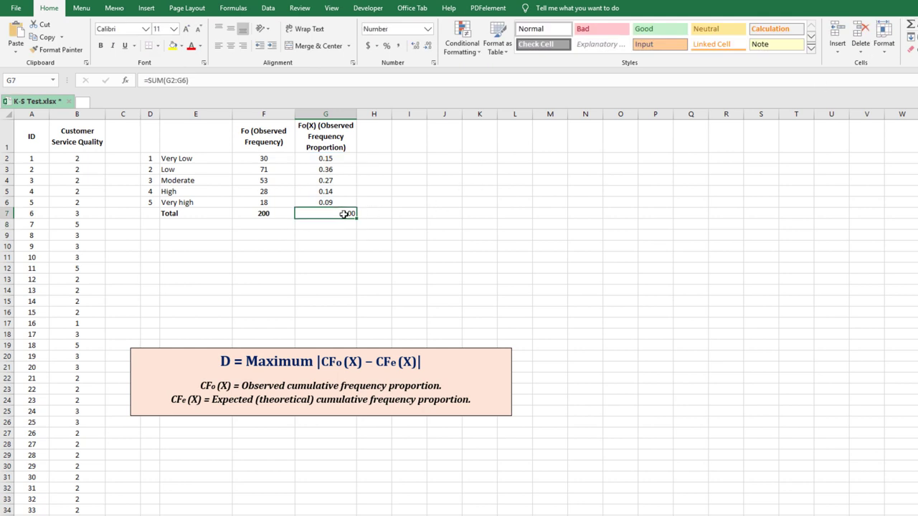
left_click(230, 46)
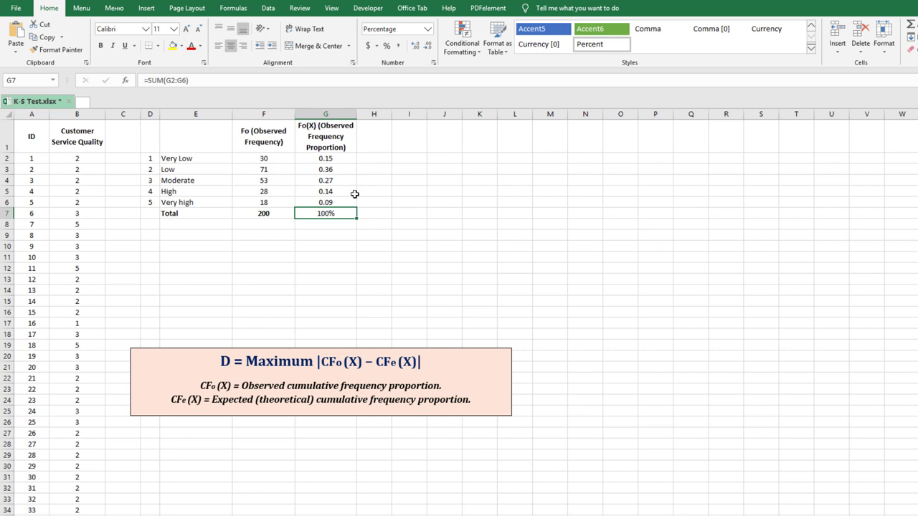
Step: Enter the heading "CFo(X) Cumulative Observed Frequency Proportion)" in H1
left_click_drag(244, 385, 437, 385)
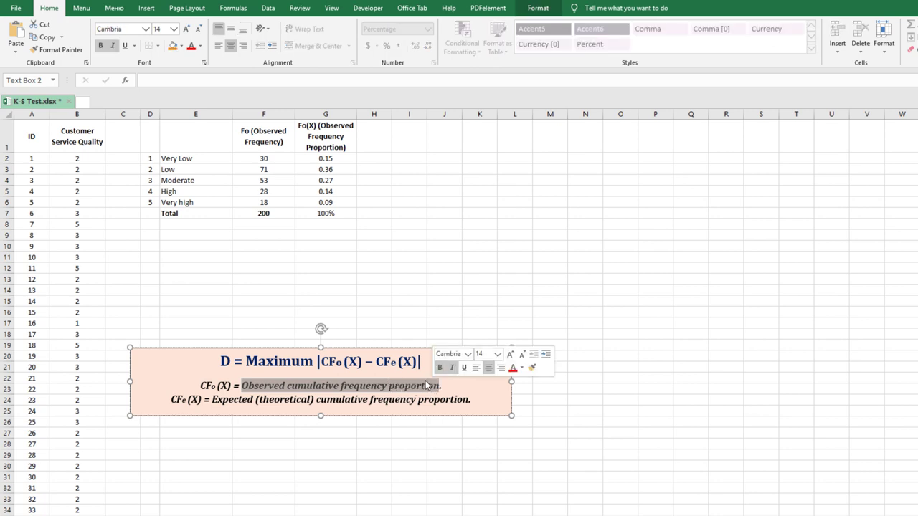
left_click(373, 143)
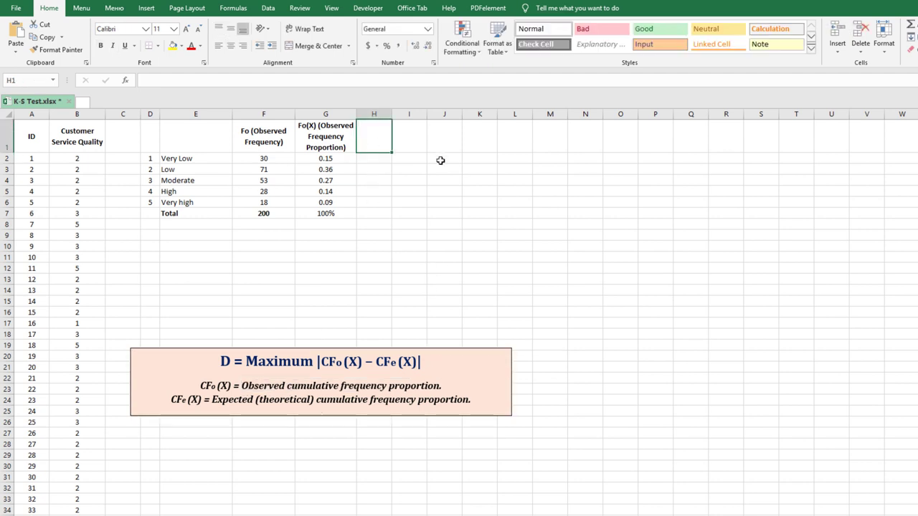
type("CFo(X) Cumulative Obs")
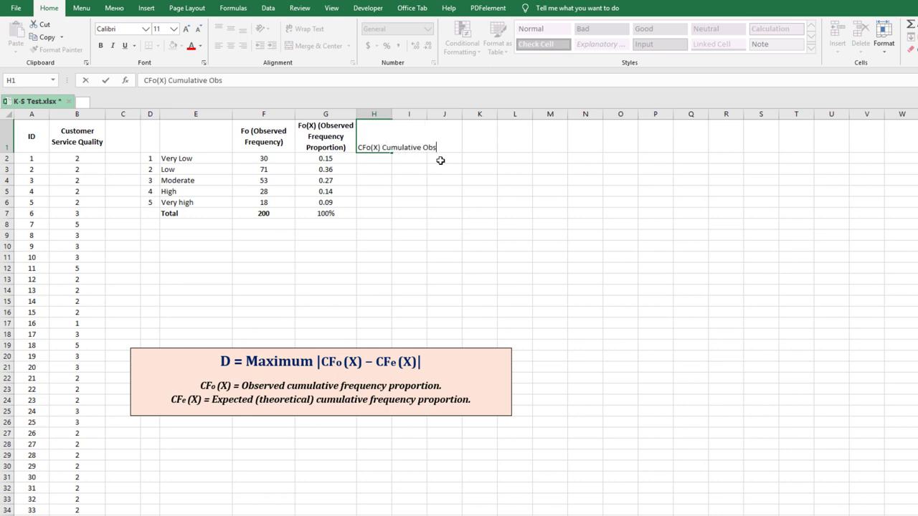
type("erved Frequency Prop")
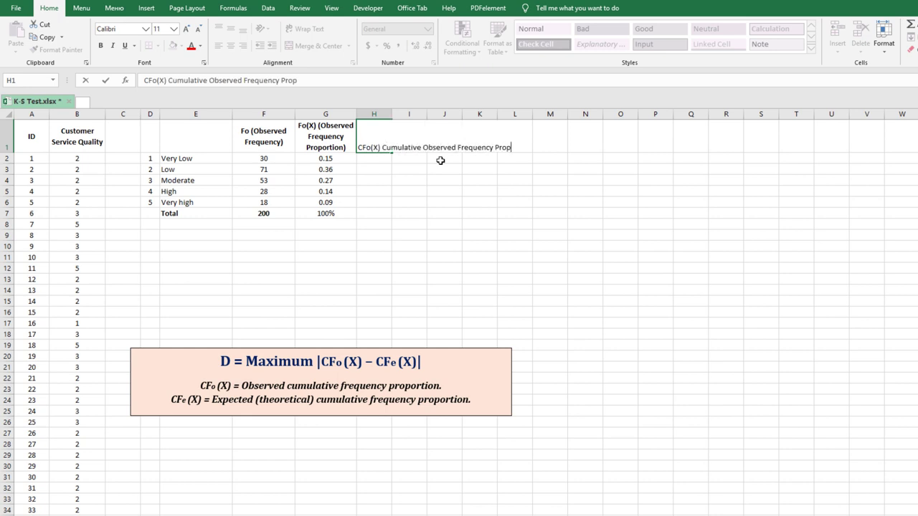
type("ortion)")
key("ctrl+Return")
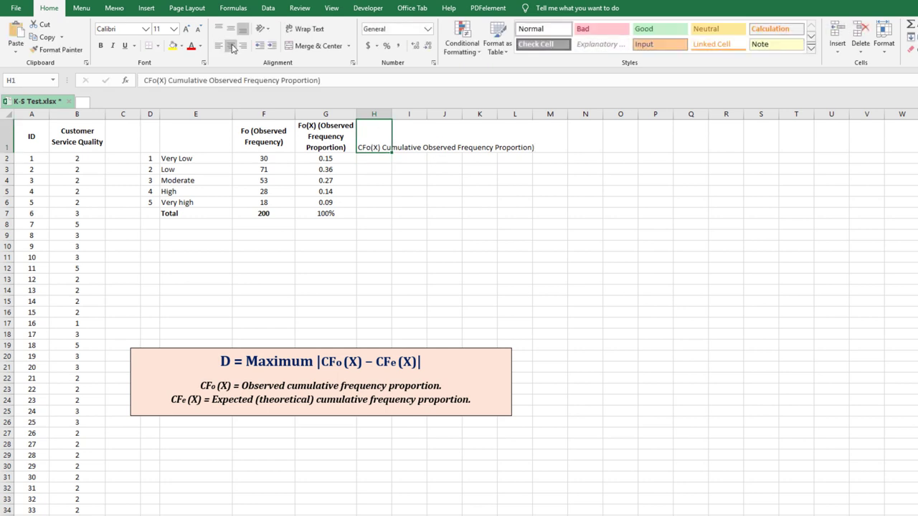
Step: Wrap, centre and bold the cumulative proportion heading in H1 and widen column H
left_click(309, 29)
left_click_drag(402, 115, 421, 114)
key("ctrl+b")
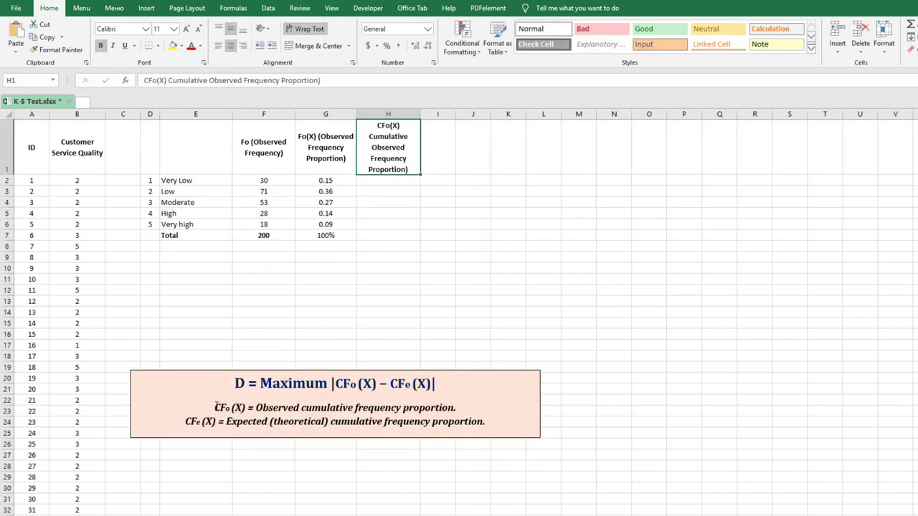
Step: Start the cumulative proportions in H2 with =G2 for the Very Low category
left_click_drag(215, 407, 246, 406)
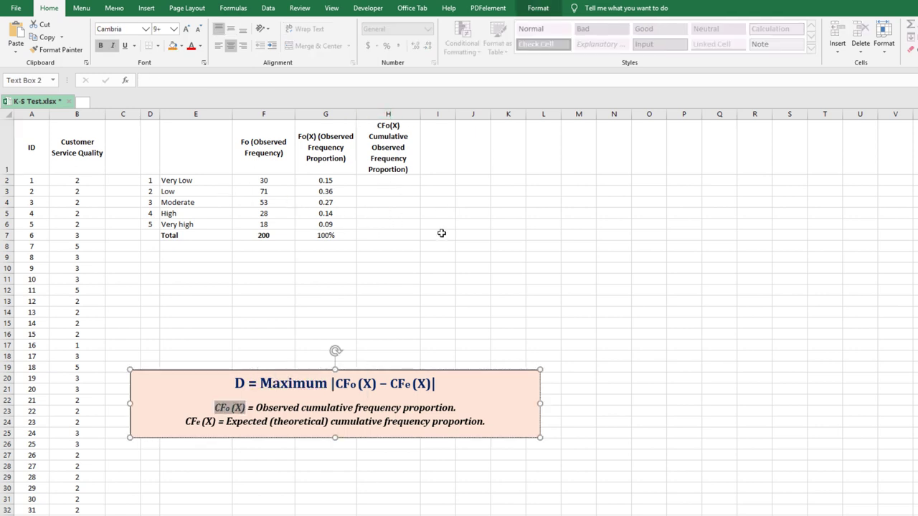
left_click(408, 180)
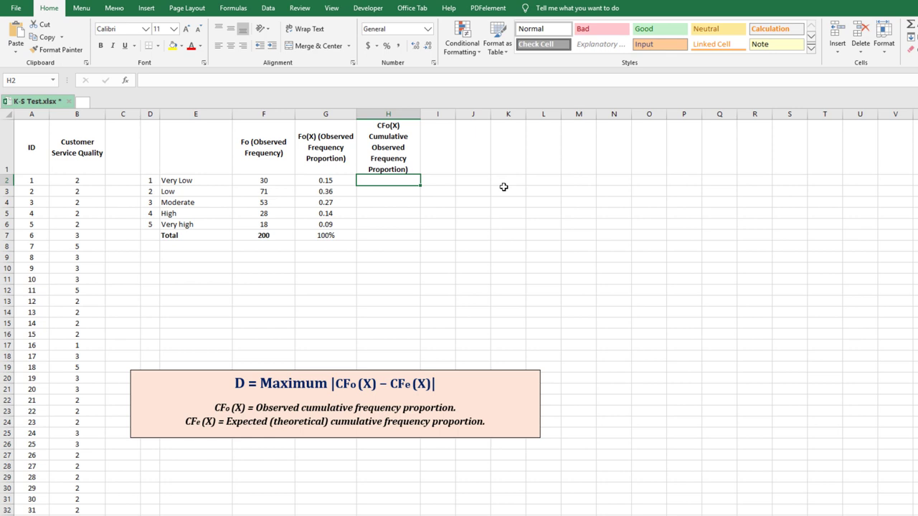
type("=")
left_click(333, 180)
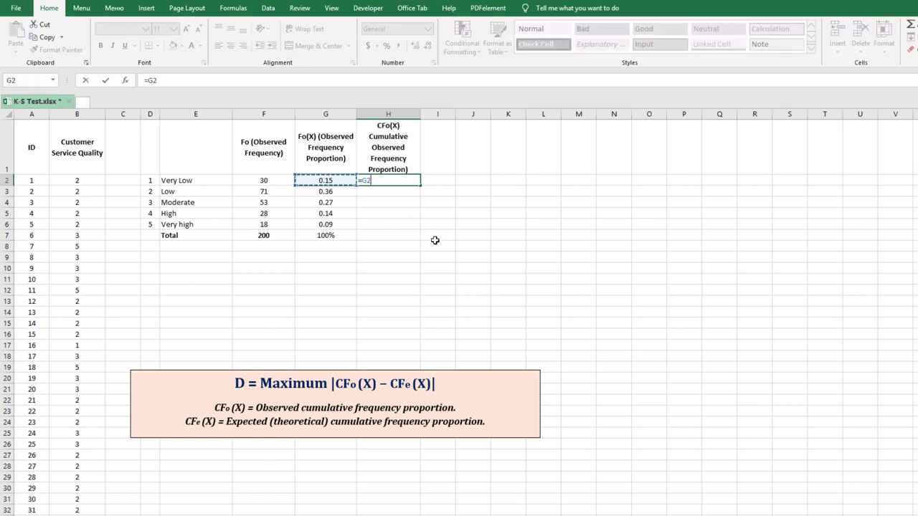
key("Return")
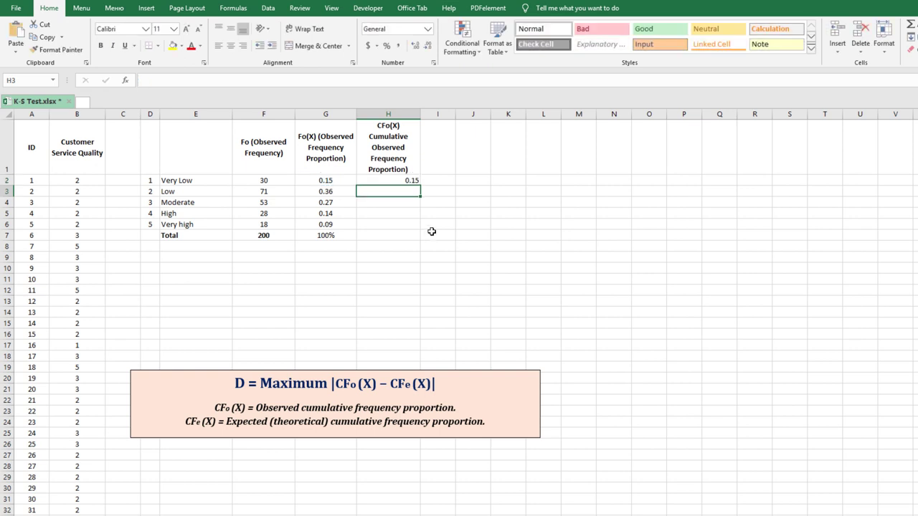
Step: Enter =H2+G3 in H3 for the Low category and fill the formula down to H6
type("=")
left_click(411, 180)
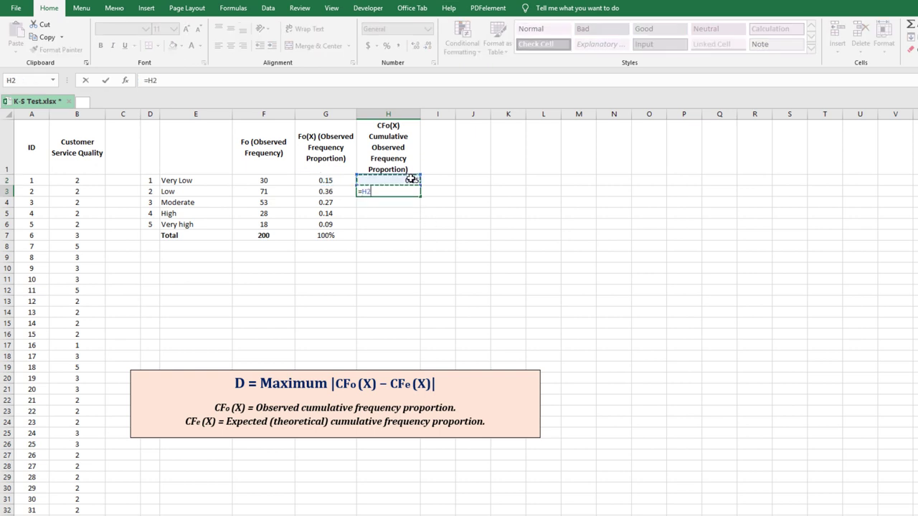
type("+")
left_click(354, 191)
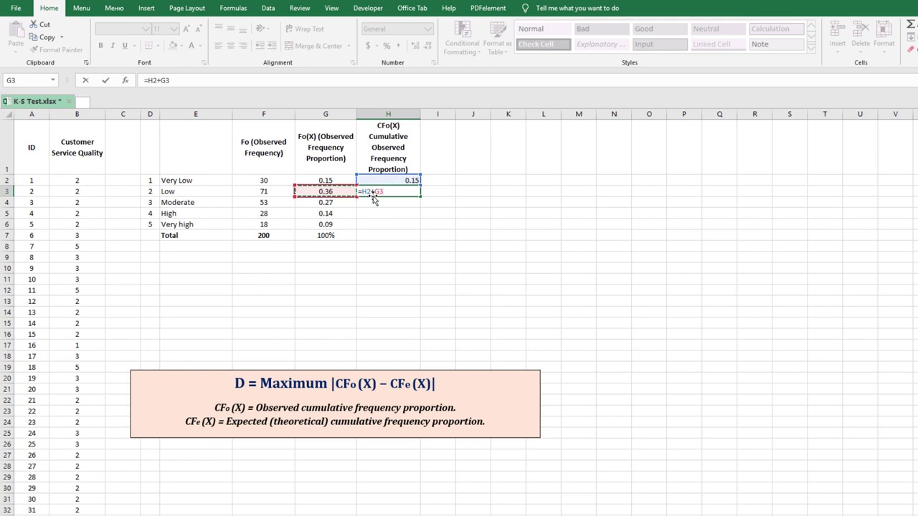
key("Return")
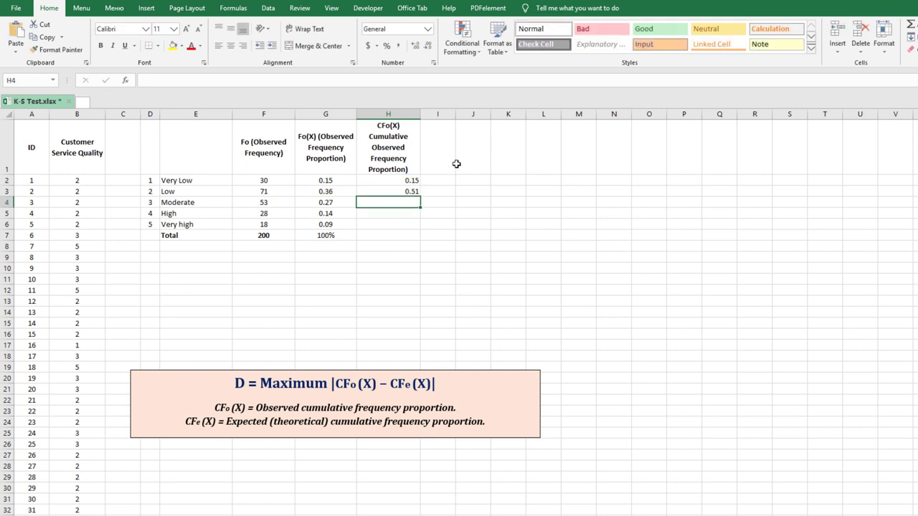
left_click(415, 192)
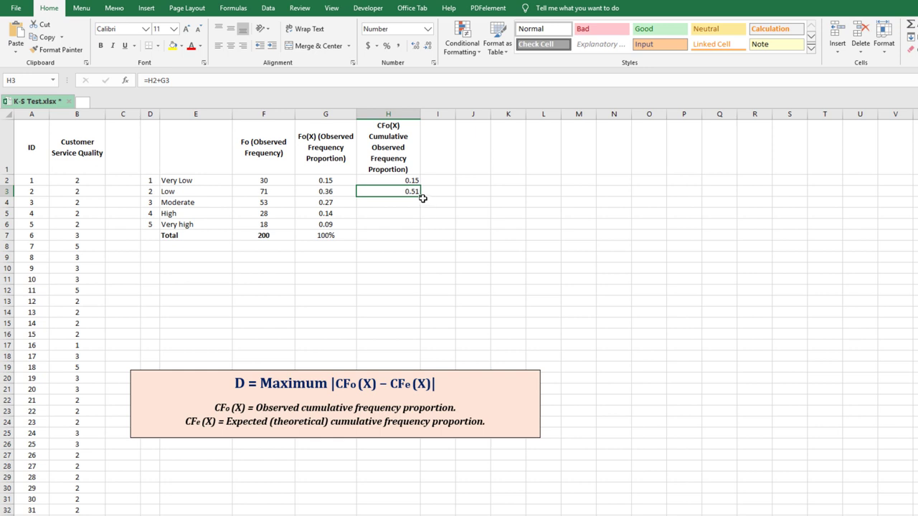
left_click_drag(422, 196, 420, 230)
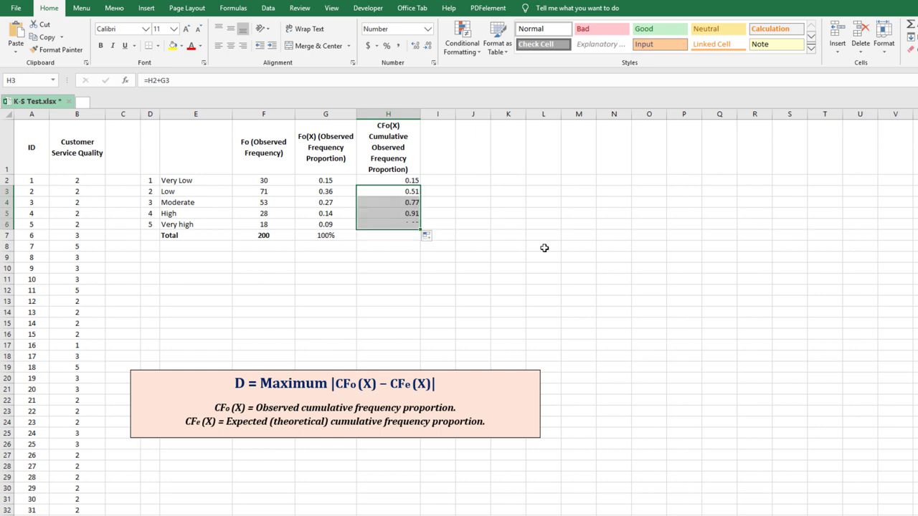
Step: Centre the cumulative observed proportions in H2:H6
left_click(410, 226)
left_click(339, 237)
left_click(391, 224)
left_click_drag(409, 180, 410, 225)
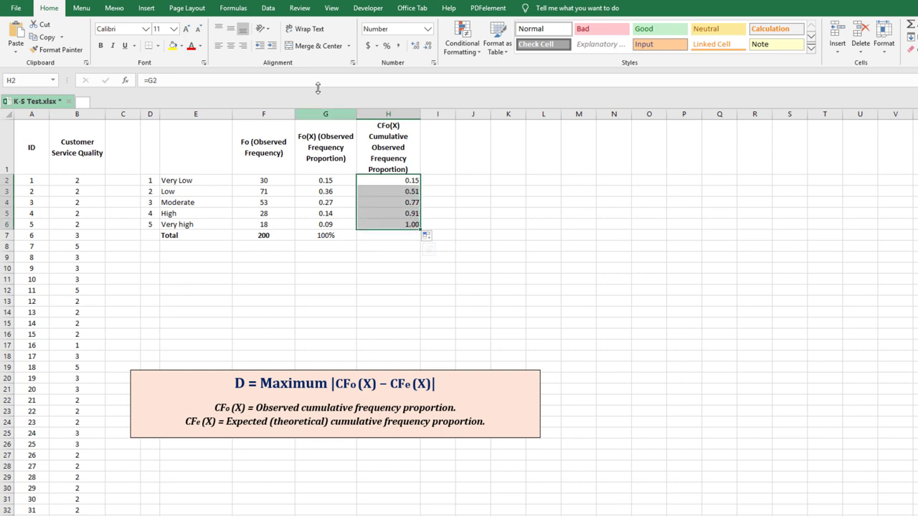
left_click(230, 45)
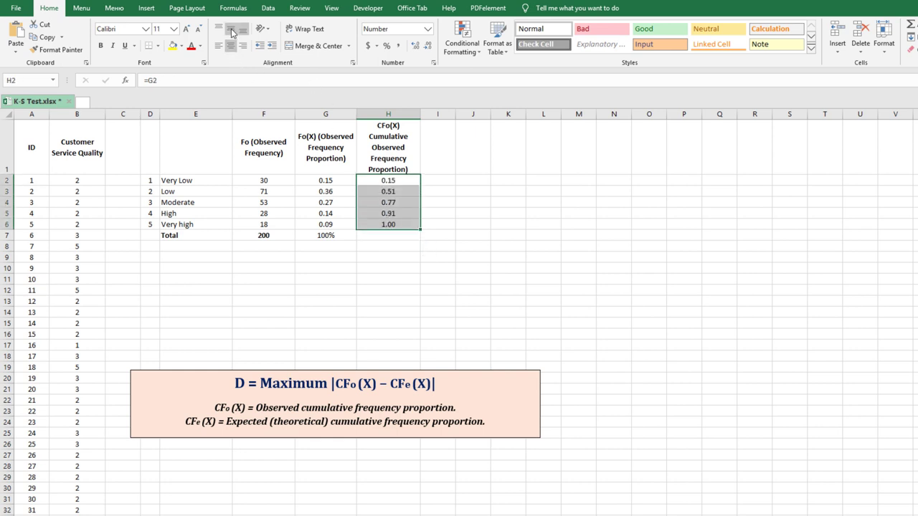
left_click(379, 278)
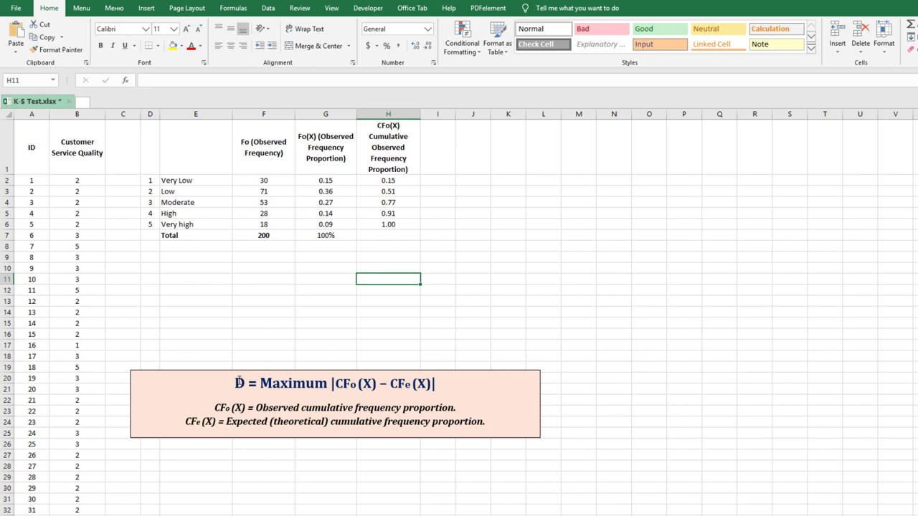
Step: Widen column I and enter the heading "Fe (Expected Frequency)" in I1, wrapped, centred and bold
left_click_drag(212, 408, 463, 408)
left_click_drag(185, 422, 502, 430)
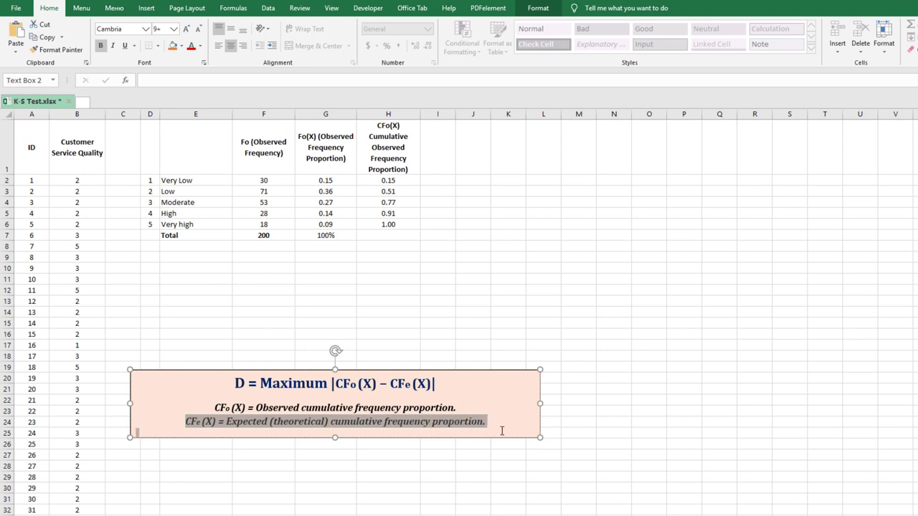
left_click(253, 422)
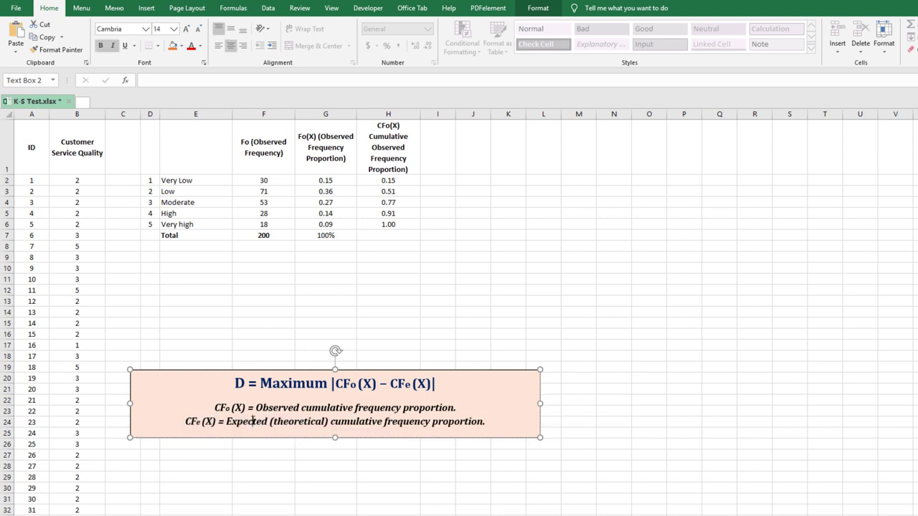
left_click_drag(454, 114, 499, 114)
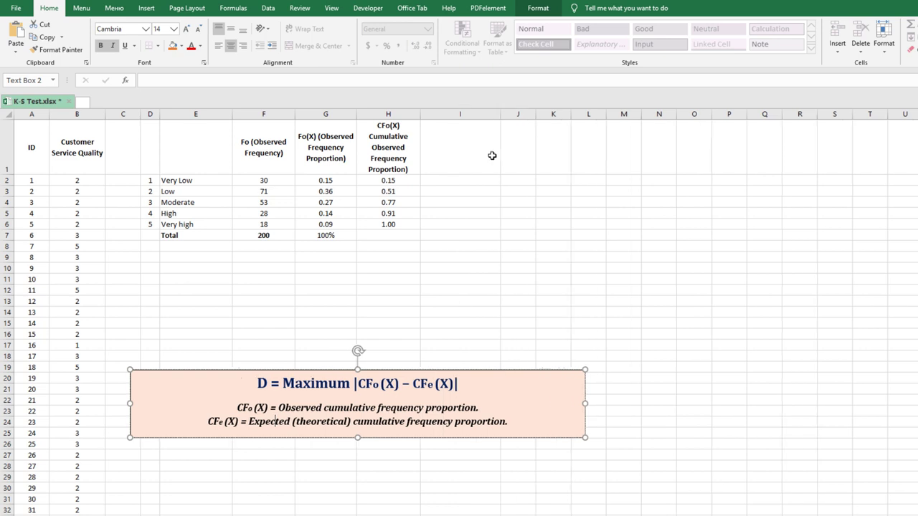
double_click(269, 422)
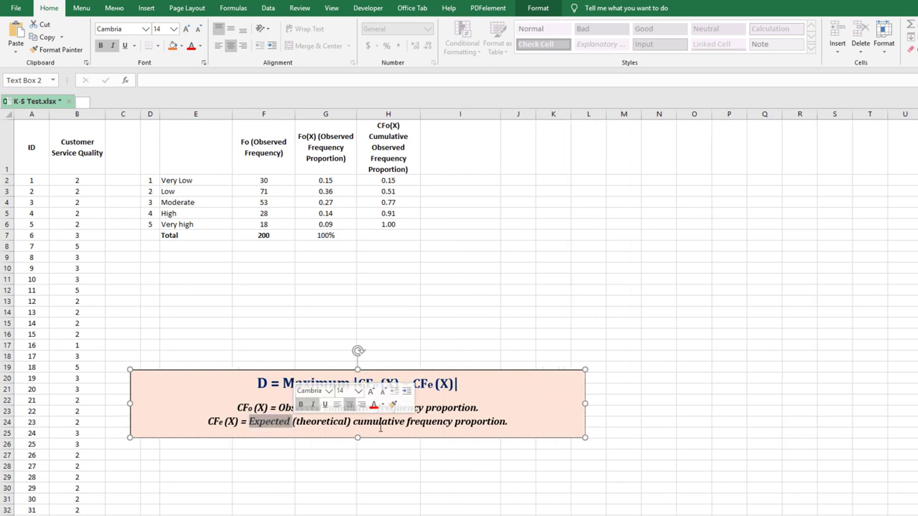
double_click(429, 422)
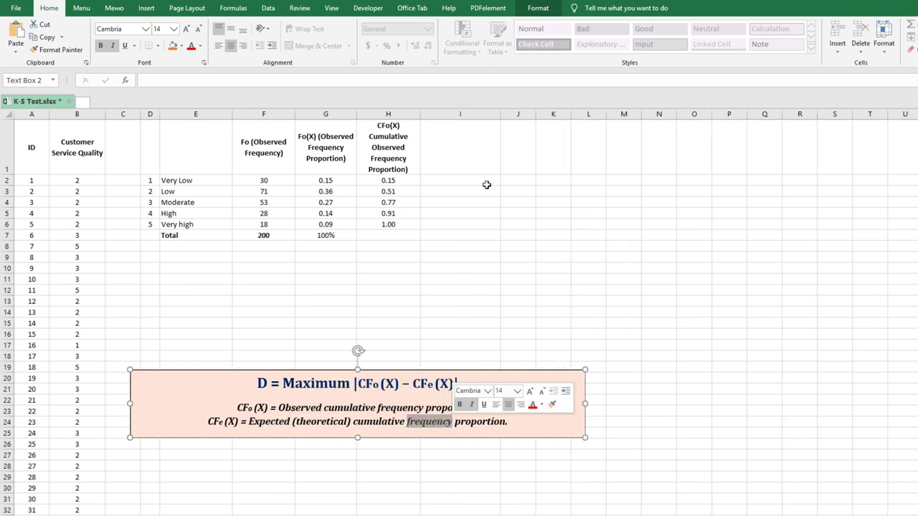
left_click(457, 146)
type("Fe (Expected Frequency")
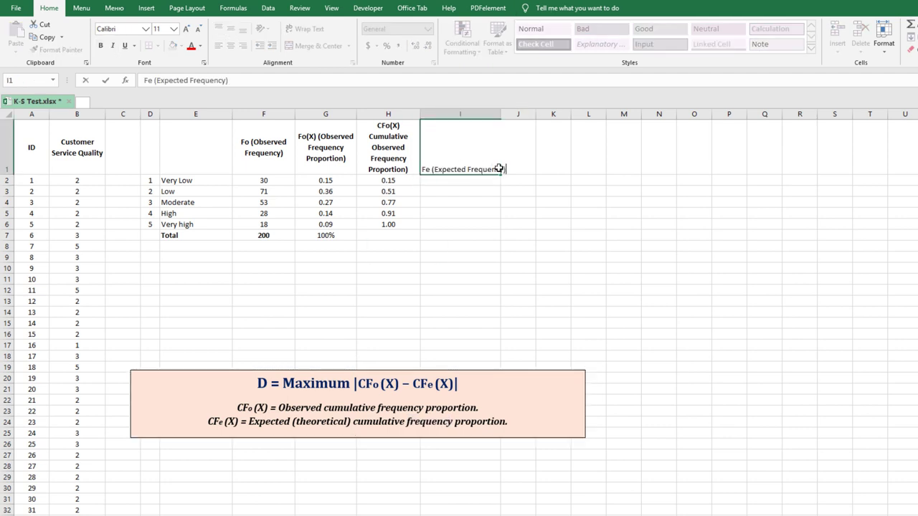
type(")")
key("Return")
left_click(474, 151)
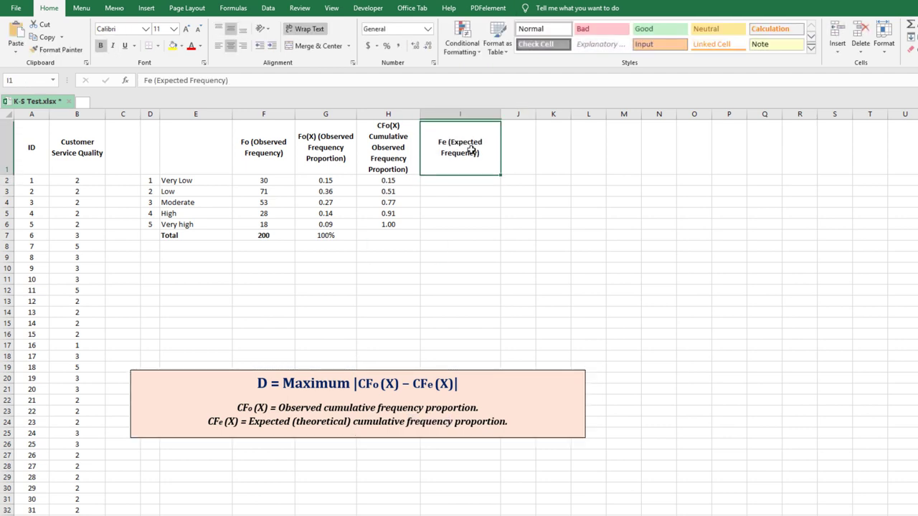
Step: Enter =$F$7/5 in I2 to divide the observed total equally among the five rating categories
left_click(454, 183)
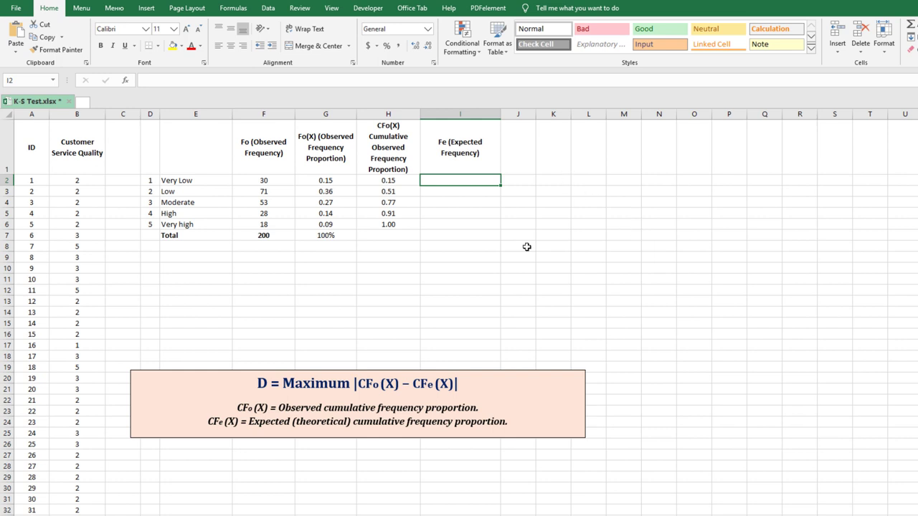
left_click(152, 182)
left_click_drag(153, 193, 149, 230)
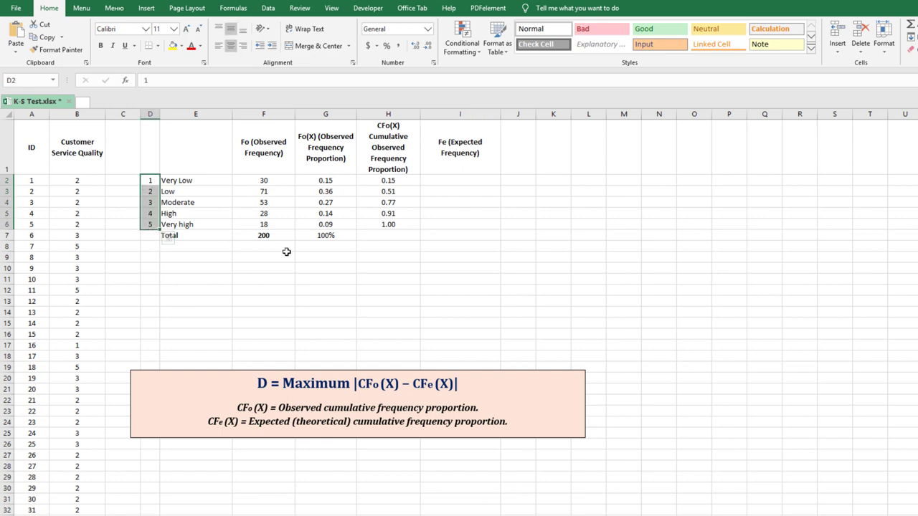
left_click(265, 236)
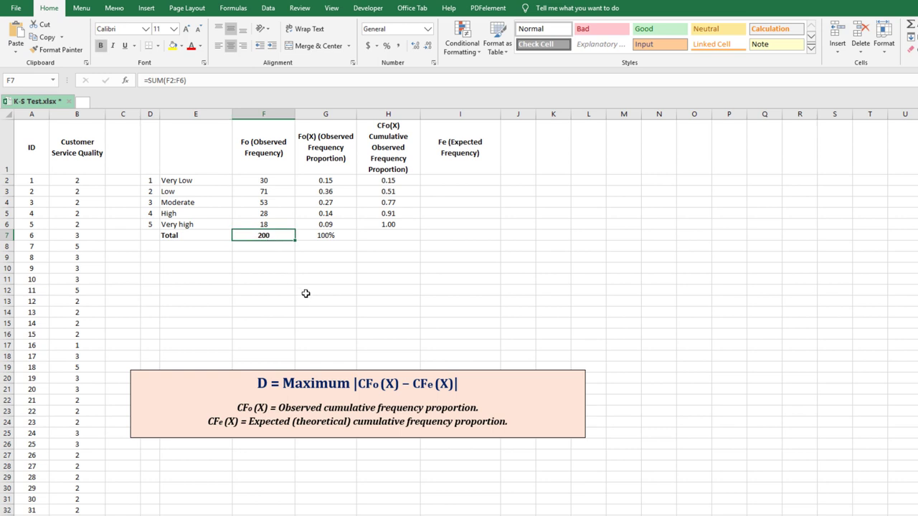
left_click(150, 225)
left_click(466, 178)
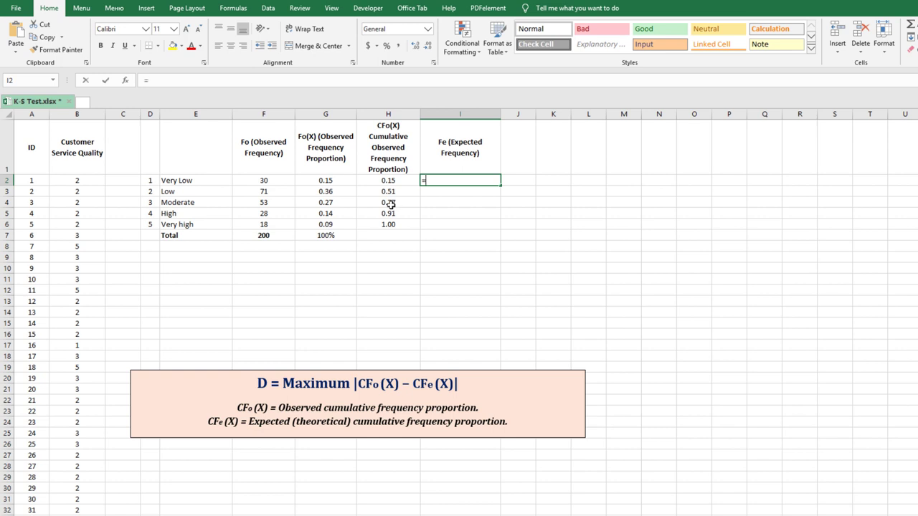
left_click(278, 235)
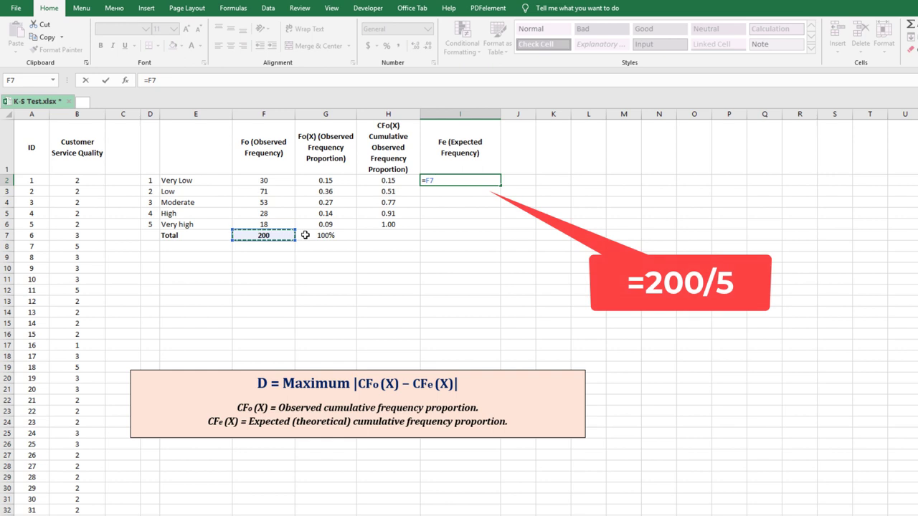
key("F4")
type("/5")
key("Return")
Step: Fill the expected frequency formula from I2 down to I6 and centre the values
left_click(475, 181)
left_click_drag(502, 188, 502, 228)
left_click(230, 45)
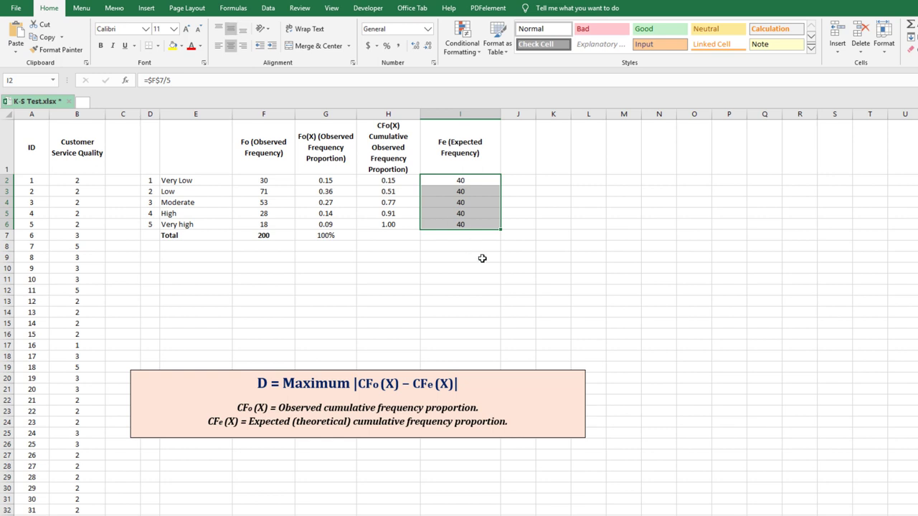
Step: Sum the expected frequencies in I7 and make the total bold and centred
left_click(461, 233)
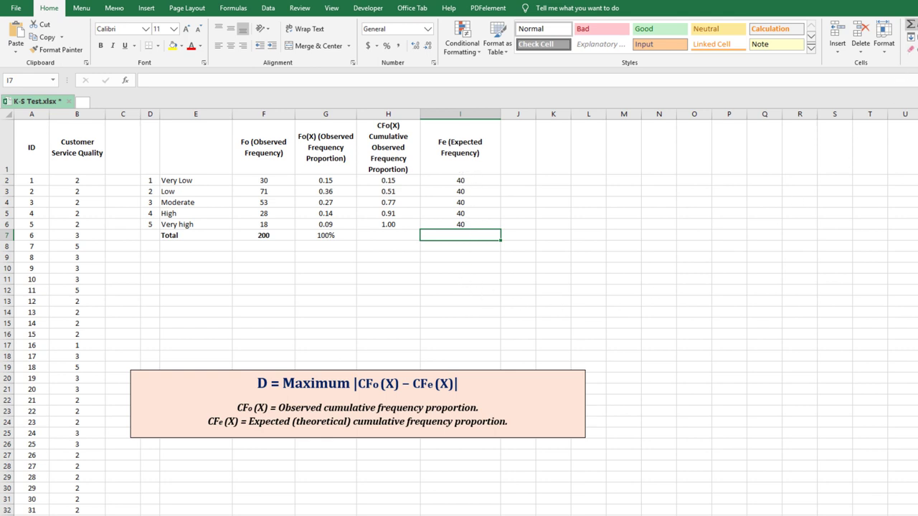
left_click(910, 24)
left_click(484, 236)
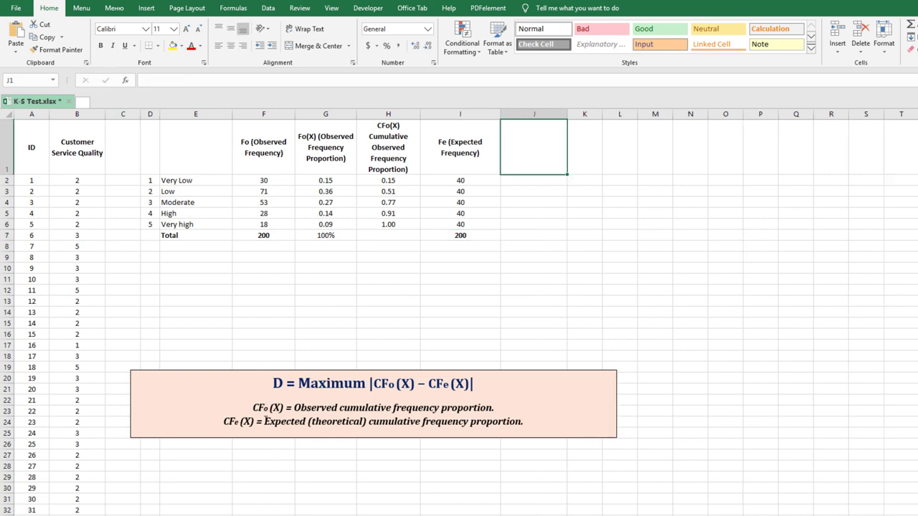
Step: Enter the heading "Fe(X) Expected Frequency Proportion)" in J1, wrapped, centred and bold
left_click_drag(265, 422, 306, 430)
left_click_drag(421, 421, 523, 423)
left_click(468, 423)
left_click_drag(369, 423, 509, 421)
left_click(545, 147)
type("Fe(X) Expected Frequency Proportion)")
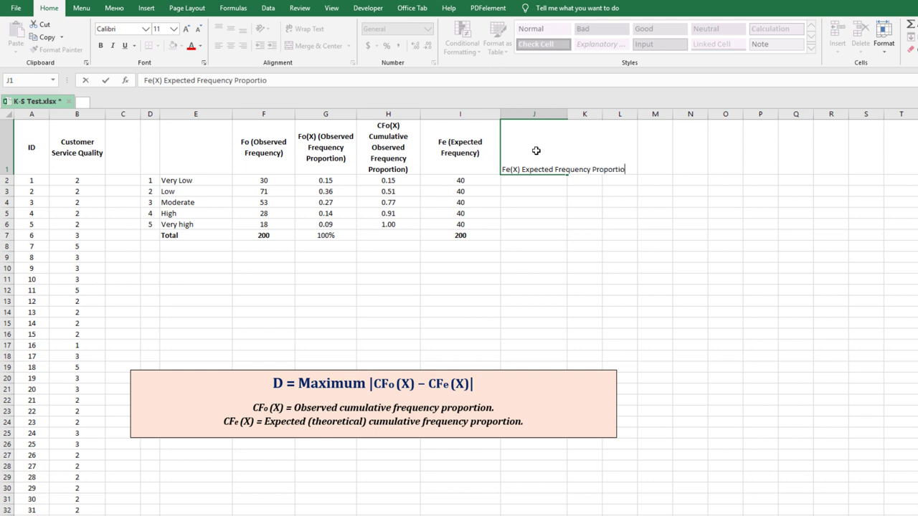
key("Return")
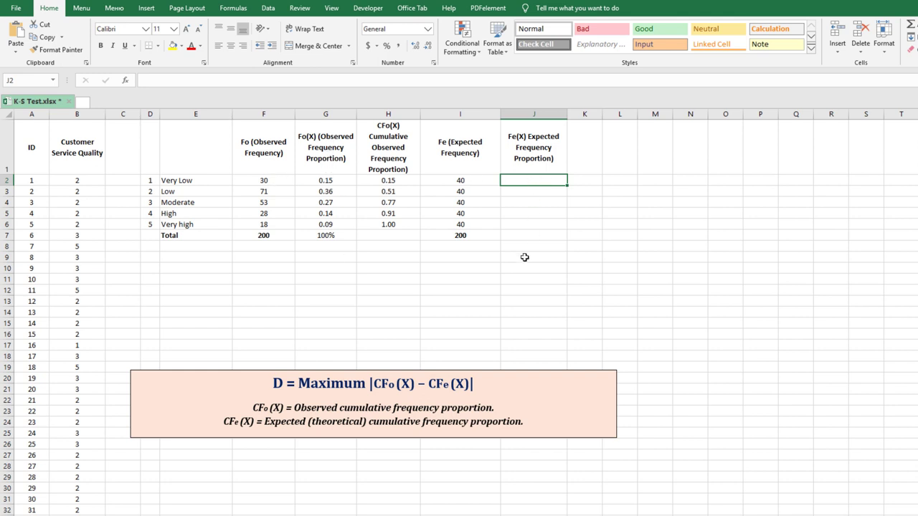
Step: Enter =I2/$I$7 in J2 for the expected proportion of the Very Low category
type("=")
left_click(479, 182)
type("/")
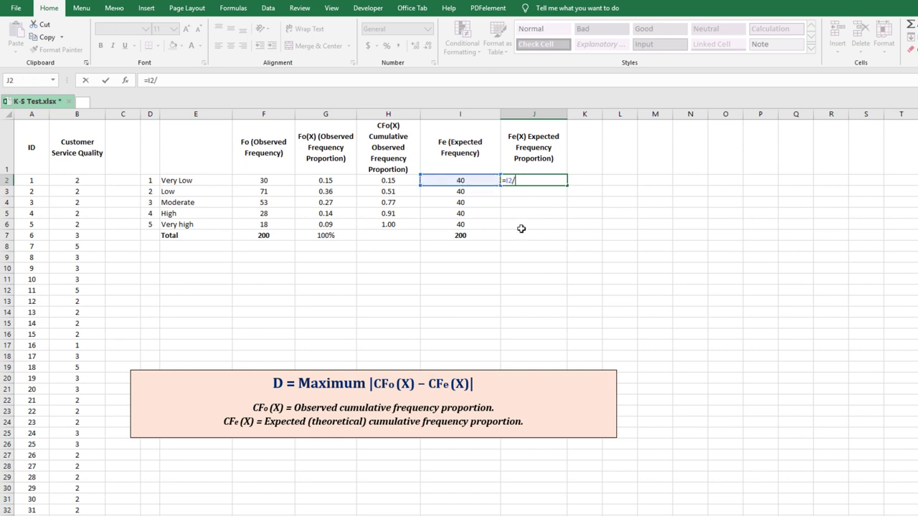
left_click(469, 236)
key("F4")
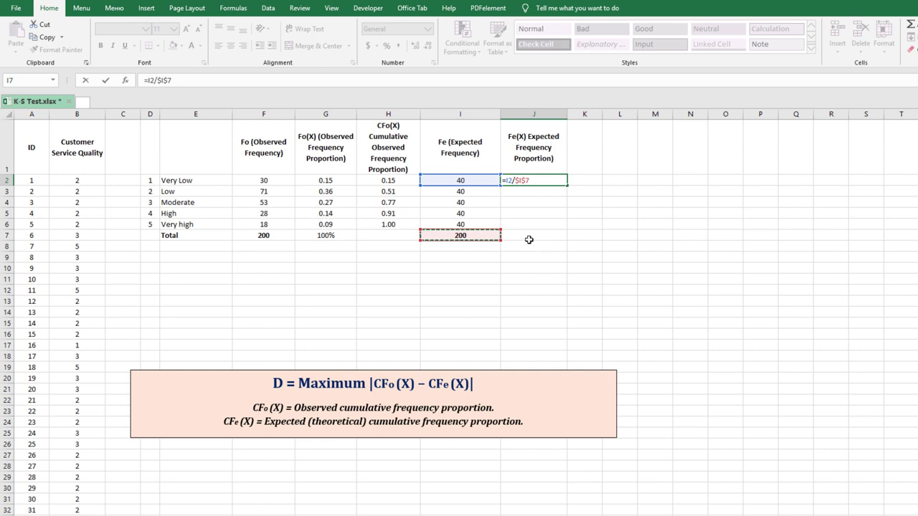
key("Return")
Step: Fill the expected proportion formula from J2 down to J6 and centre the values
left_click(549, 180)
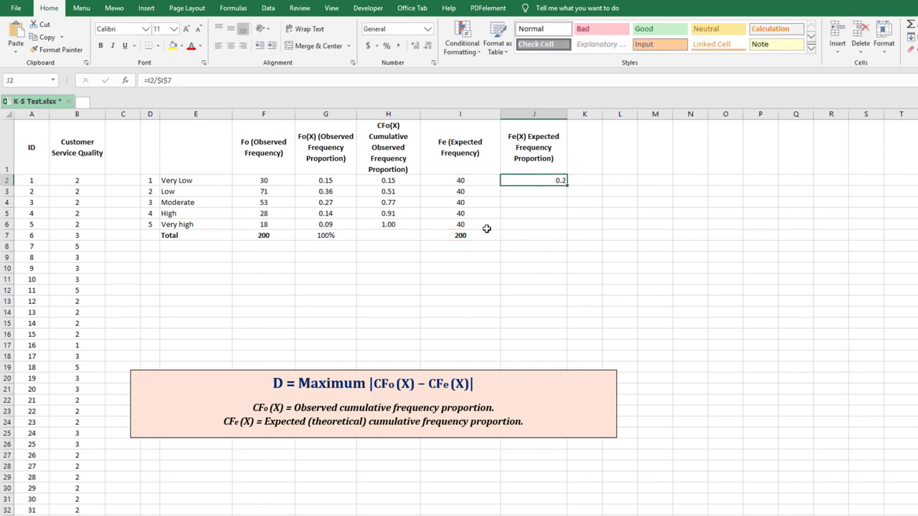
left_click_drag(568, 186, 568, 228)
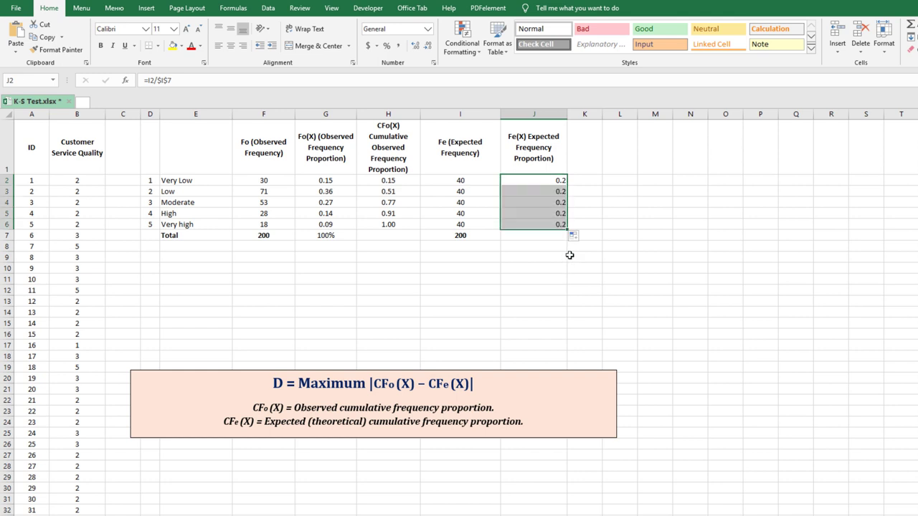
left_click(230, 45)
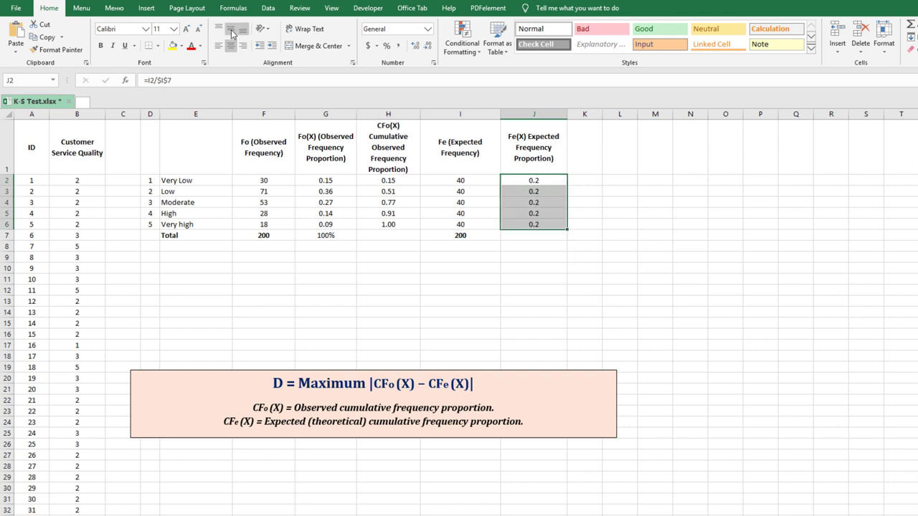
Step: Sum the expected proportions J2:J6 in J7 and format the total as a bold percentage
left_click(542, 237)
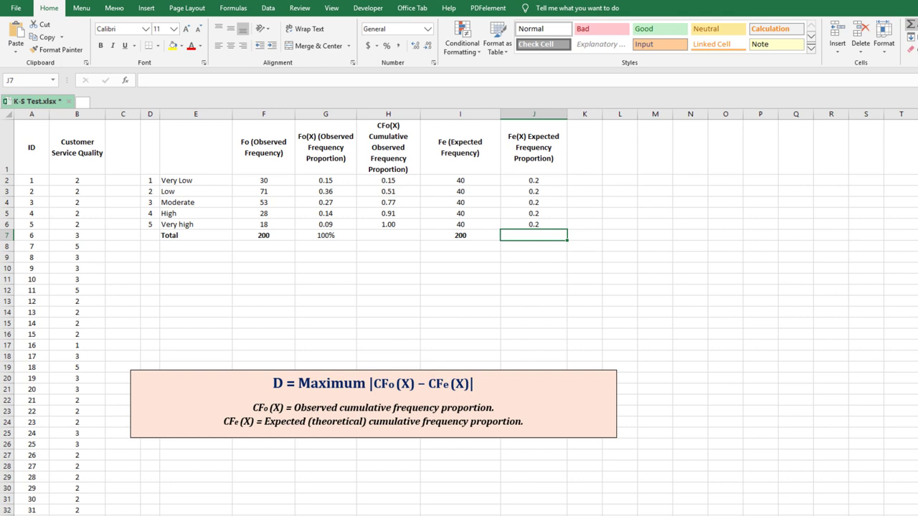
left_click(911, 23)
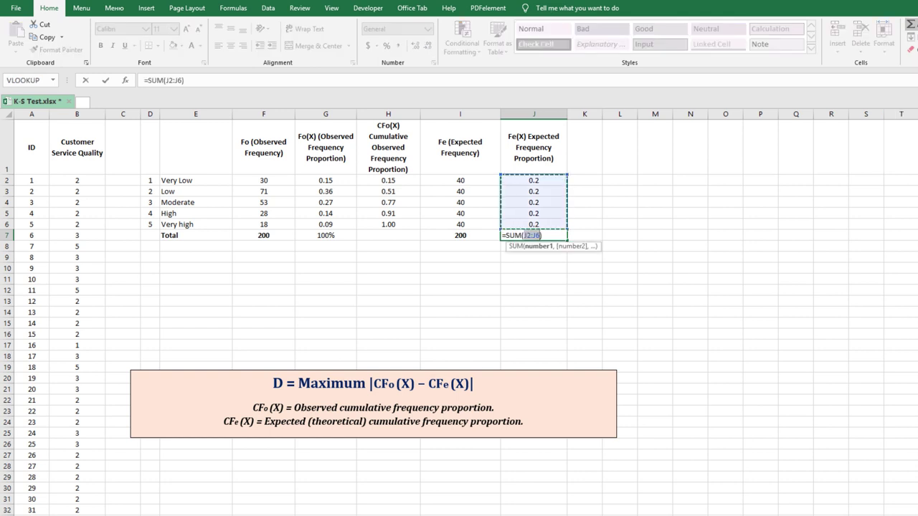
key("Return")
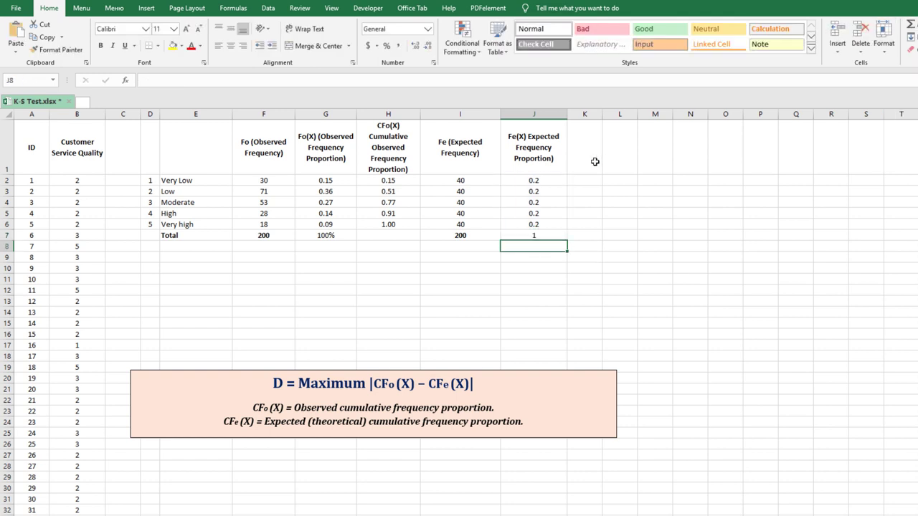
left_click(547, 235)
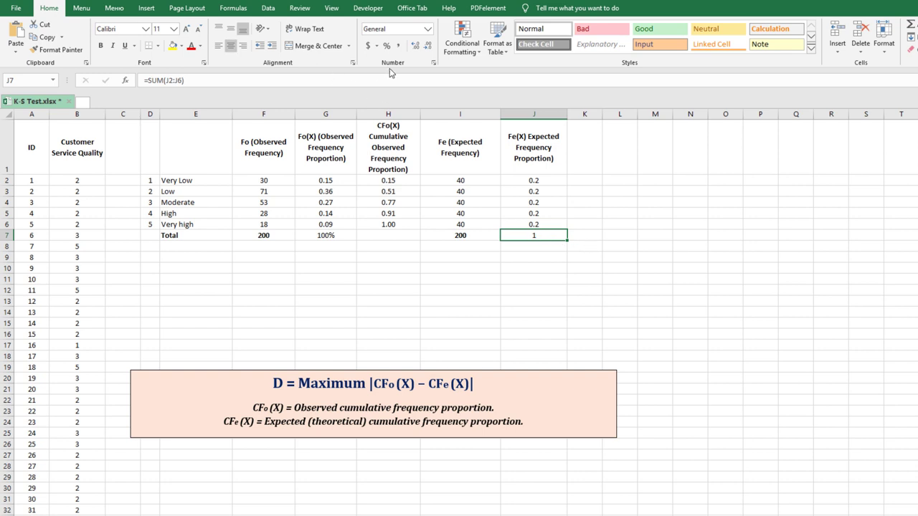
left_click(386, 46)
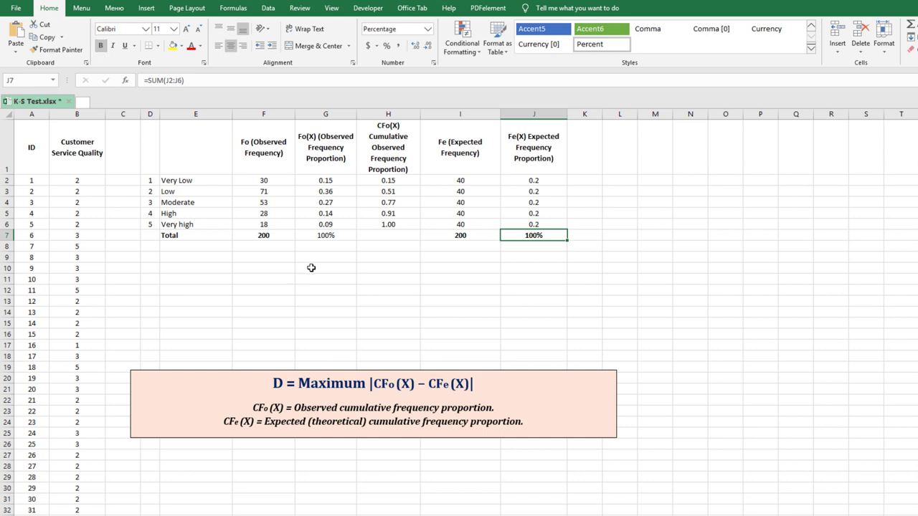
Step: Make the observed proportion total in G7 bold
left_click(326, 237)
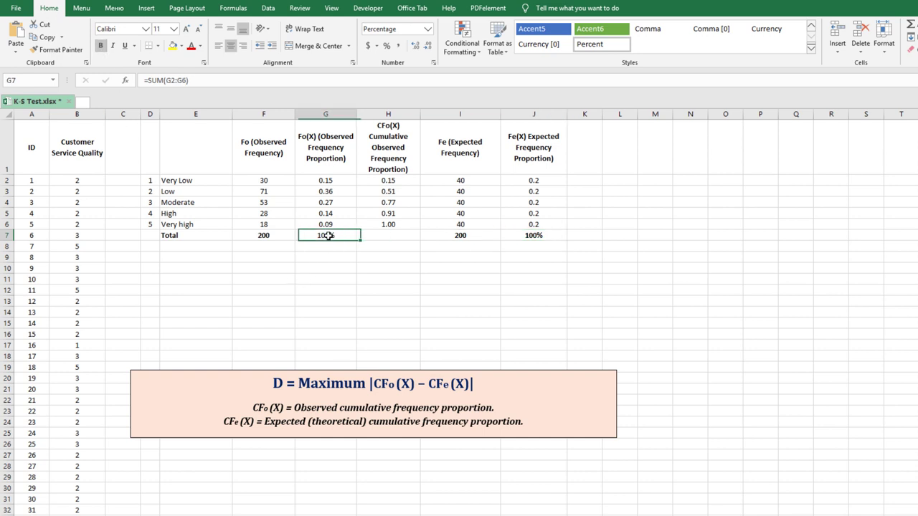
left_click(102, 46)
left_click(563, 236)
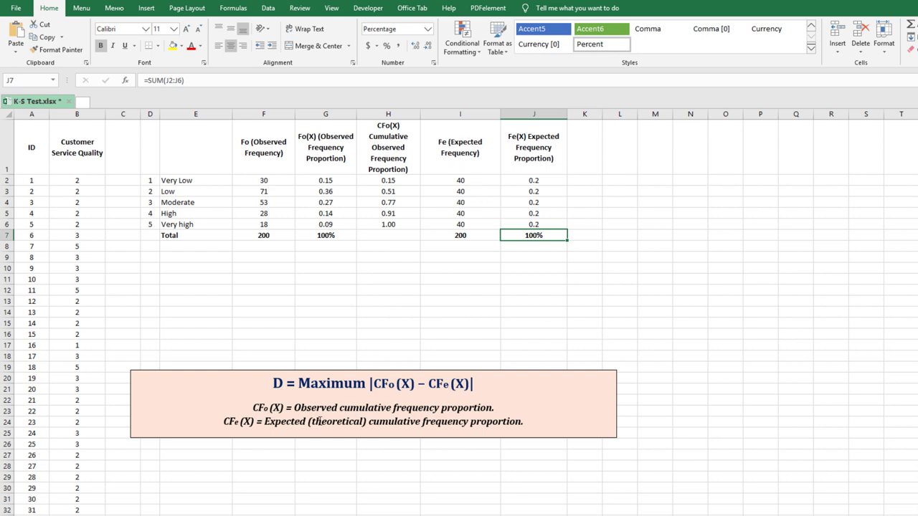
Step: Widen column K and enter the heading "CFe(X) Cumulative Expected Frequency Proportion)" in K1, wrapped, centred and bold
left_click_drag(265, 423, 524, 426)
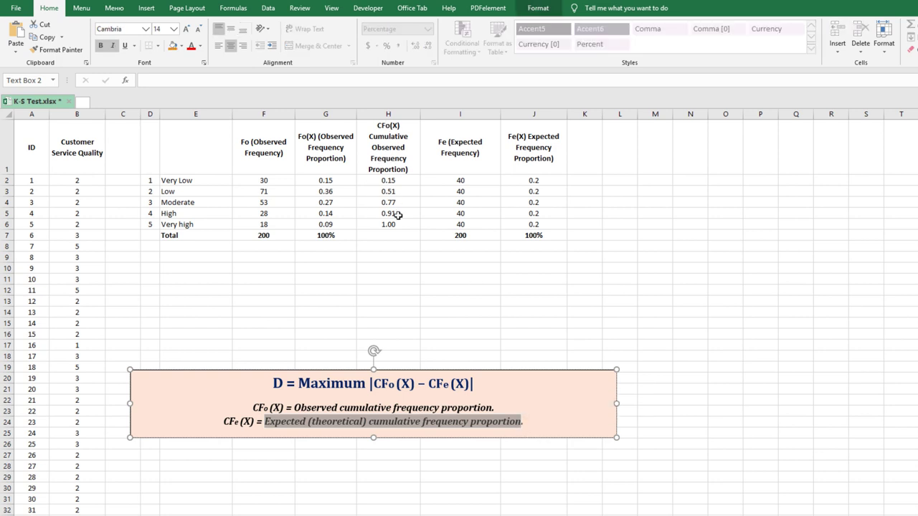
left_click_drag(603, 115, 633, 119)
left_click(595, 150)
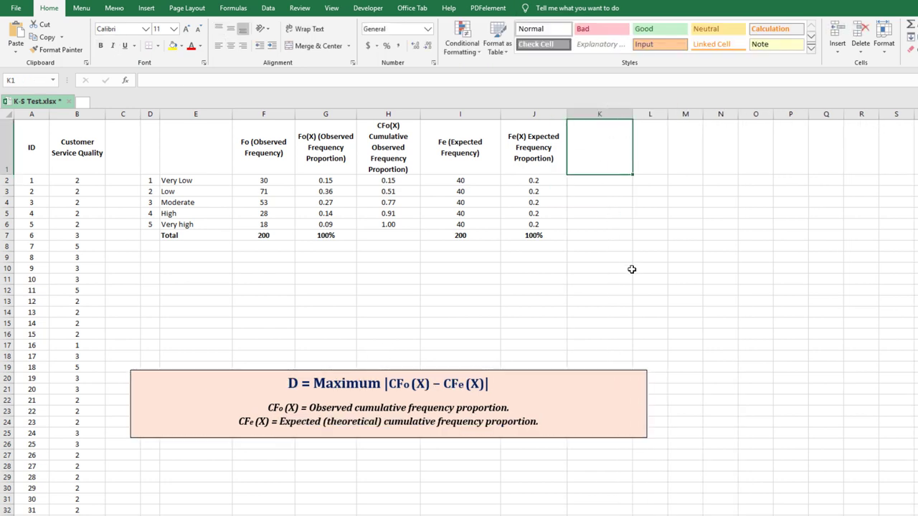
type("CFe(X")
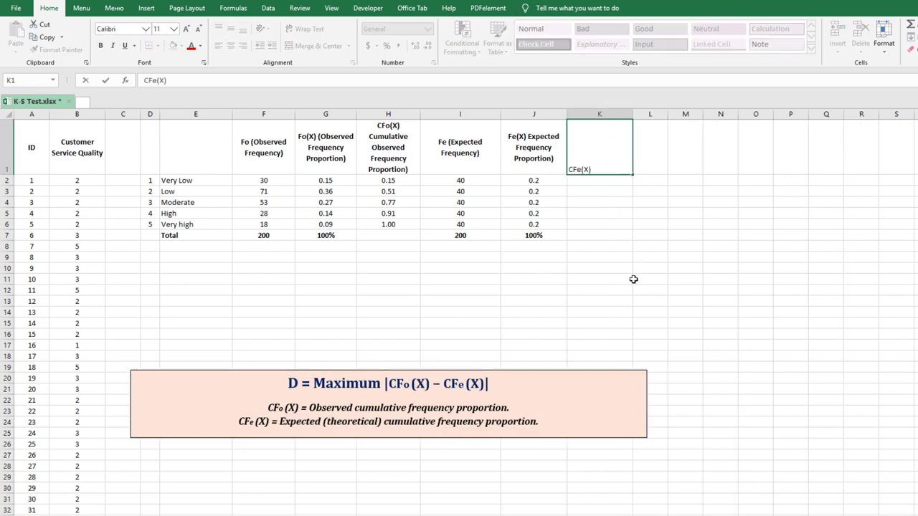
type(") Cumulative Ex")
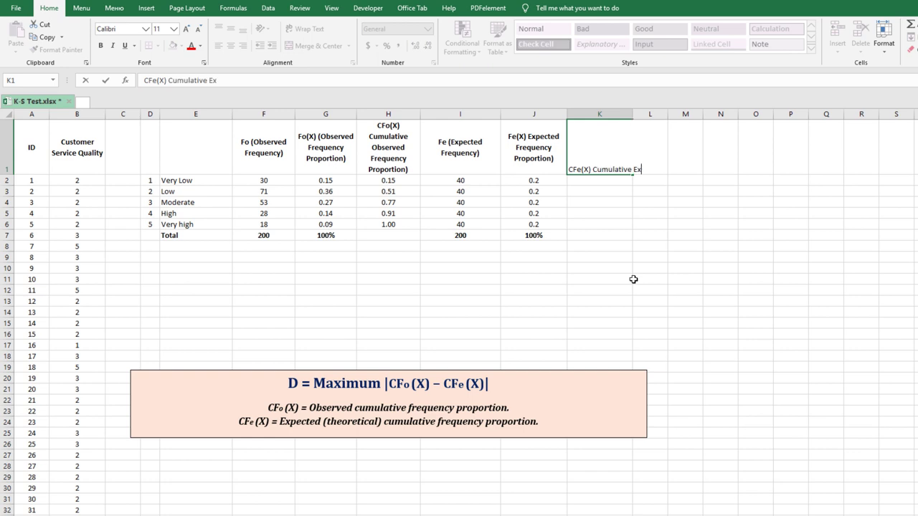
type("pected Frequency Proportion)")
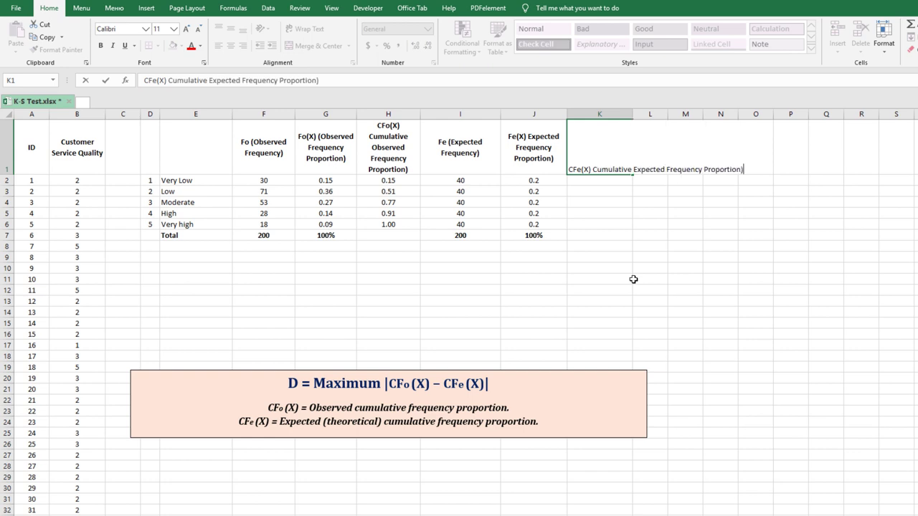
key("Return")
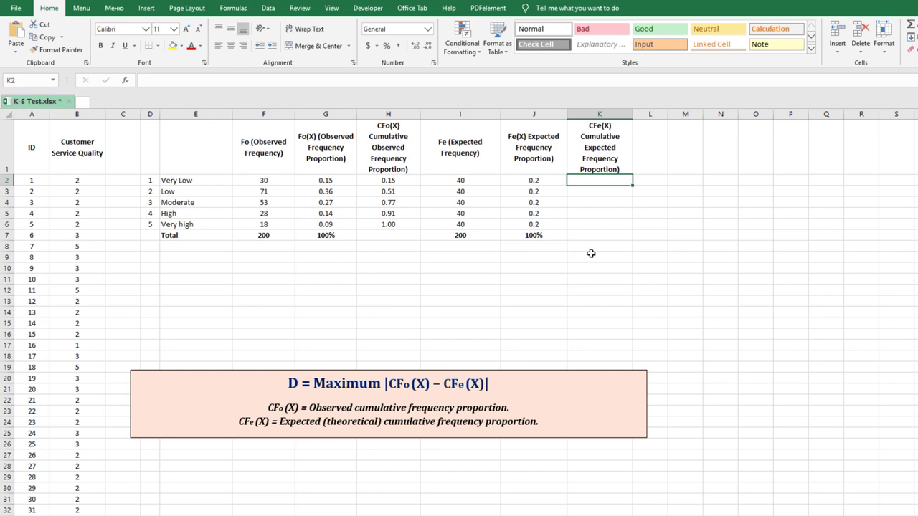
Step: Enter =J2 in K2 as the first cumulative expected proportion and centre it
type("=")
left_click(547, 181)
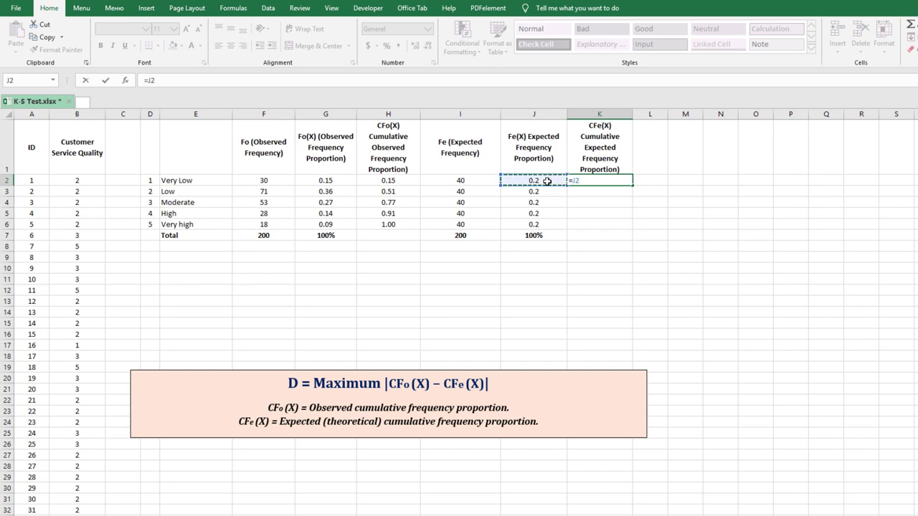
key("Return")
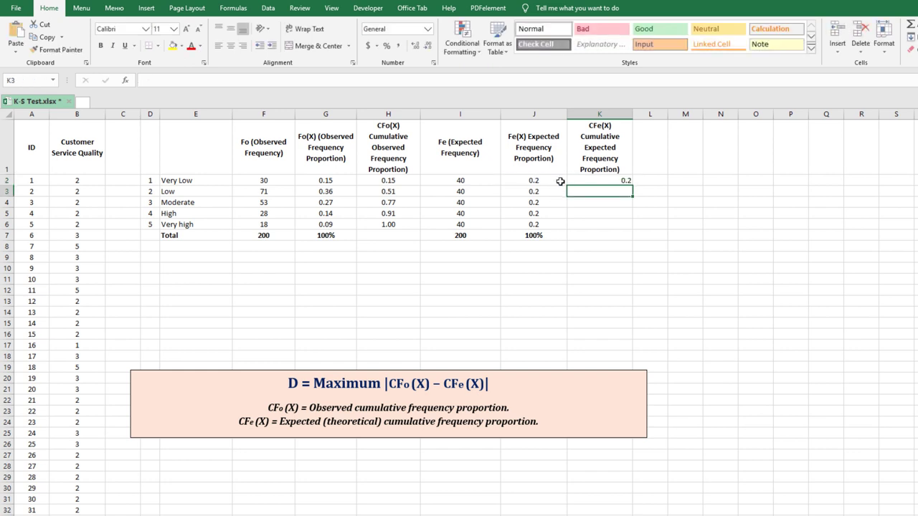
left_click(607, 182)
left_click(230, 45)
left_click(230, 29)
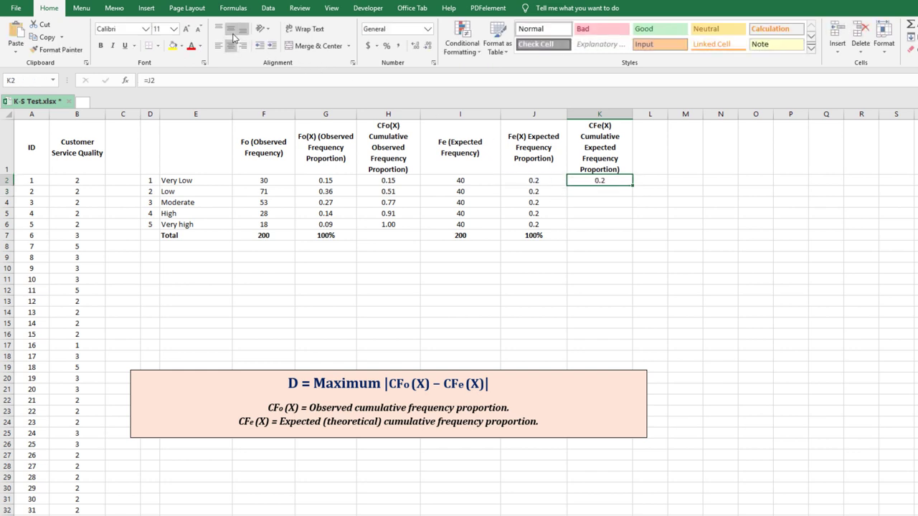
Step: Enter =K2+J3 in K3 for the cumulative expected proportion of the Low category and centre it
left_click(618, 194)
type("=")
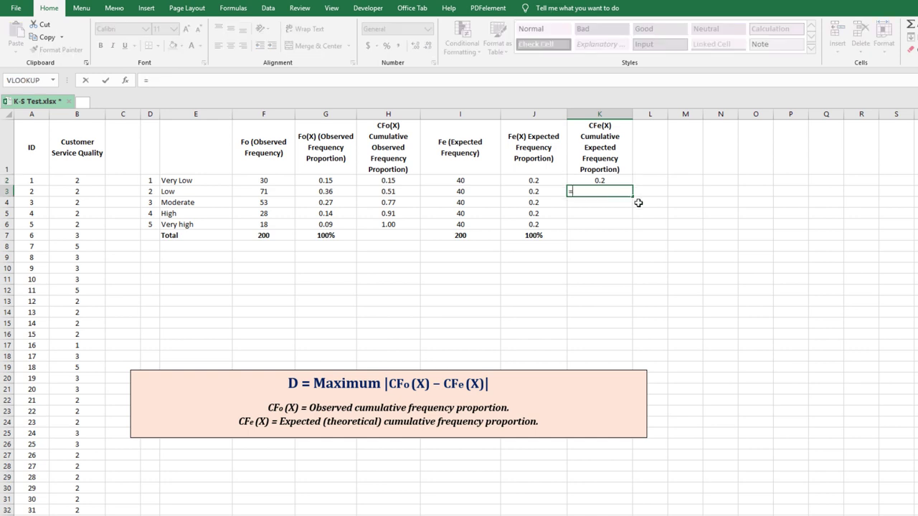
left_click(604, 183)
type("+")
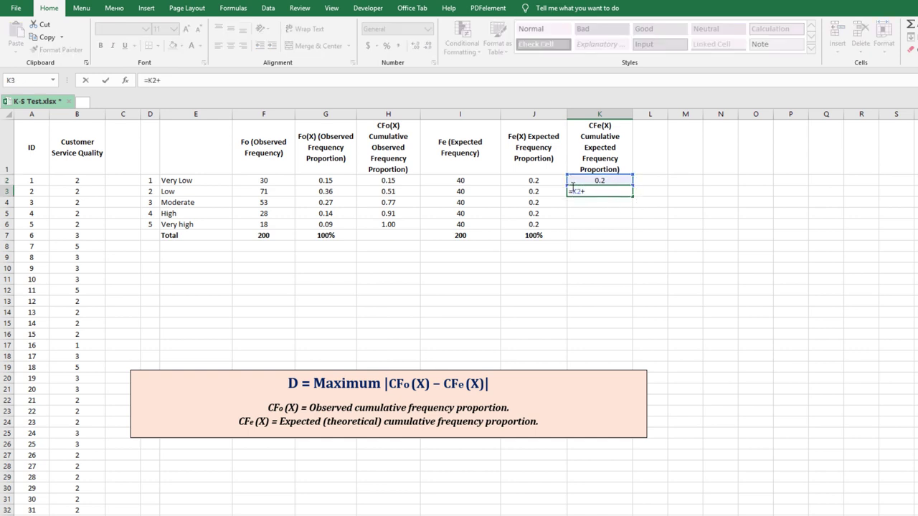
left_click(538, 191)
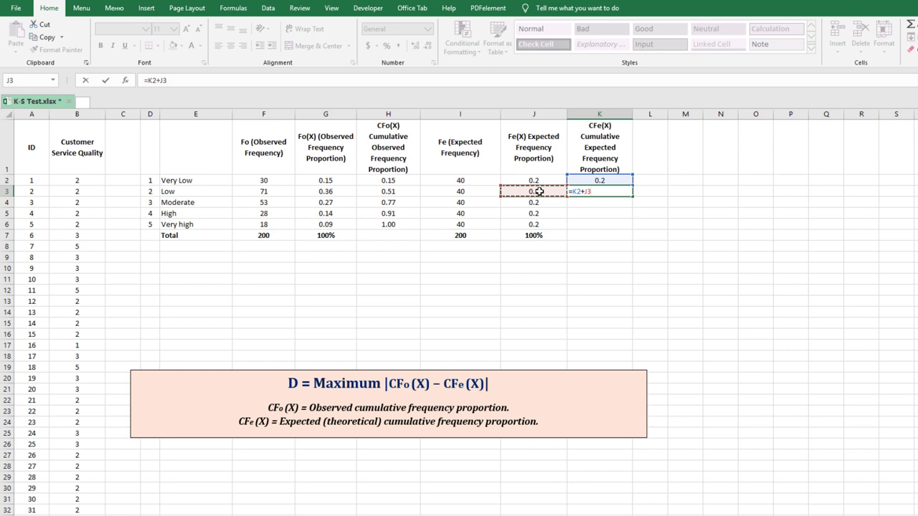
key("Return")
left_click(590, 190)
left_click(231, 45)
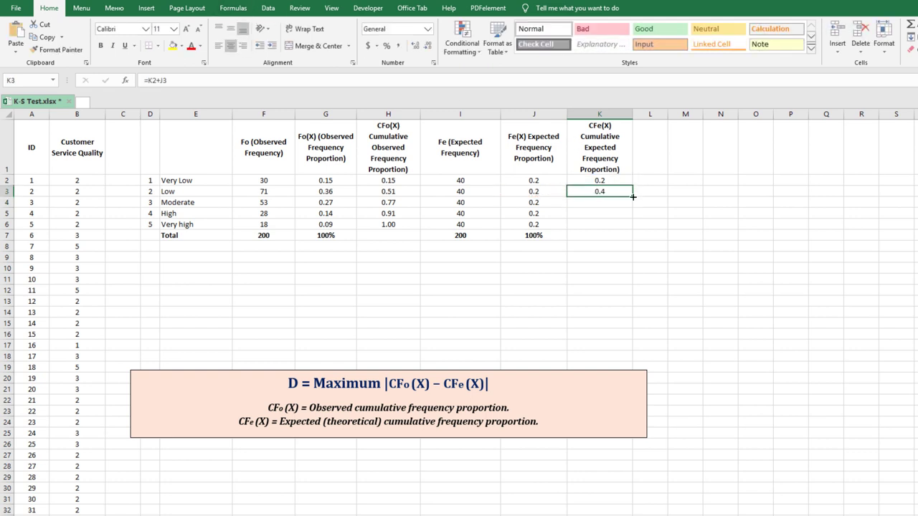
Step: Fill the cumulative formula from K3 down to K6 and widen column K slightly
left_click_drag(633, 196, 634, 230)
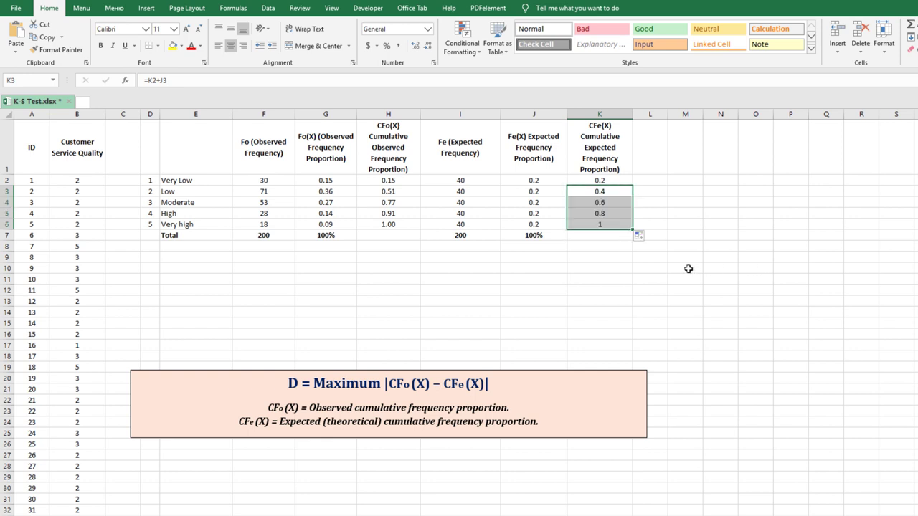
left_click(601, 235)
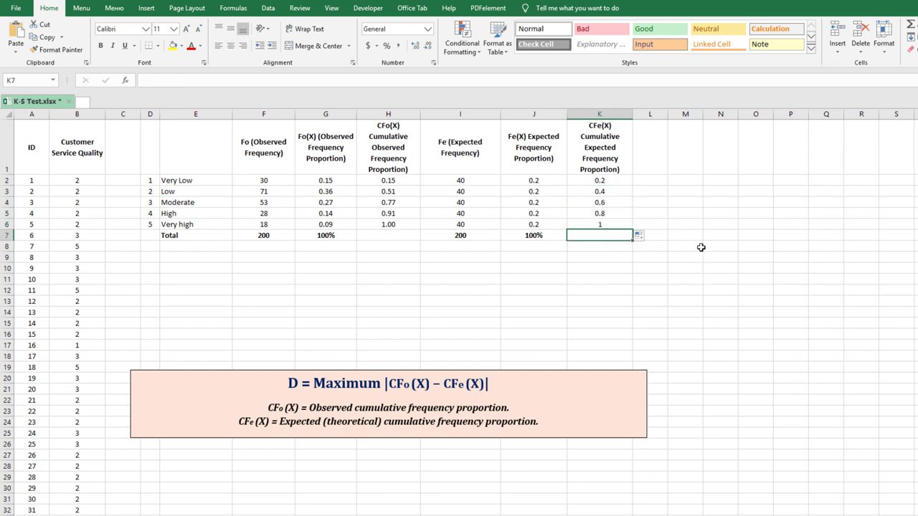
left_click_drag(634, 115, 644, 115)
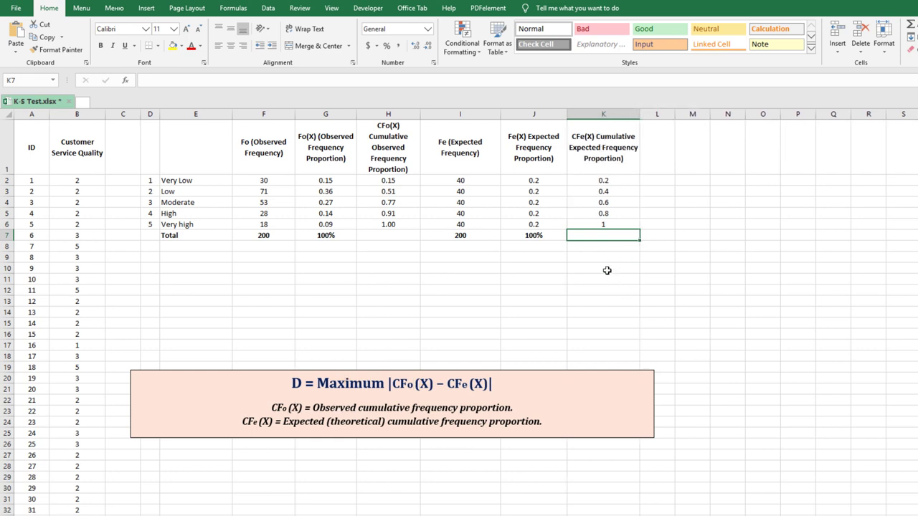
Step: Enter the heading "CFo(X) - CFe(X)" in L1, centred and bold, and widen column L to fit it on one line
left_click_drag(392, 385, 489, 385)
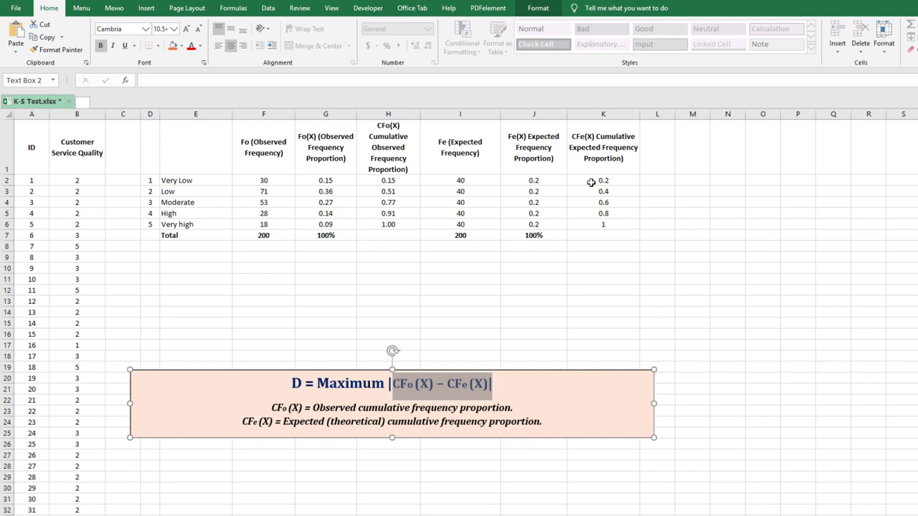
left_click(661, 162)
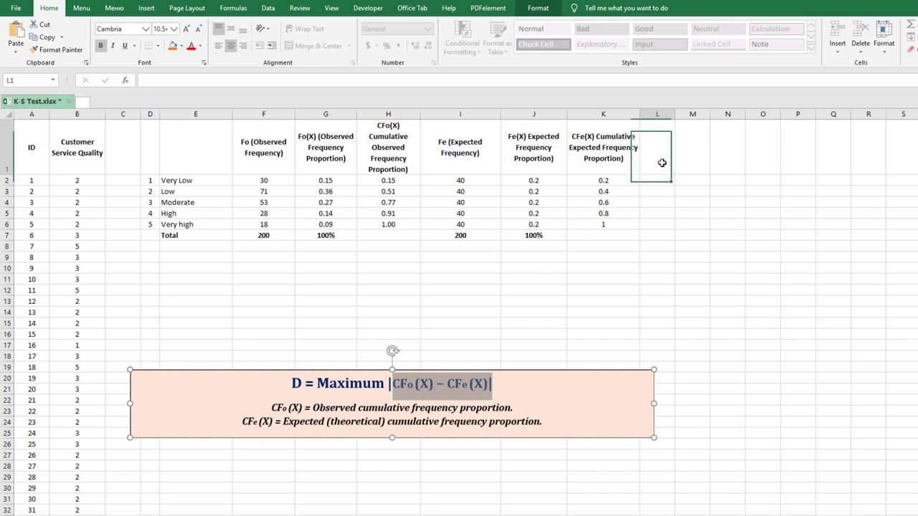
type("CFo(X) - ")
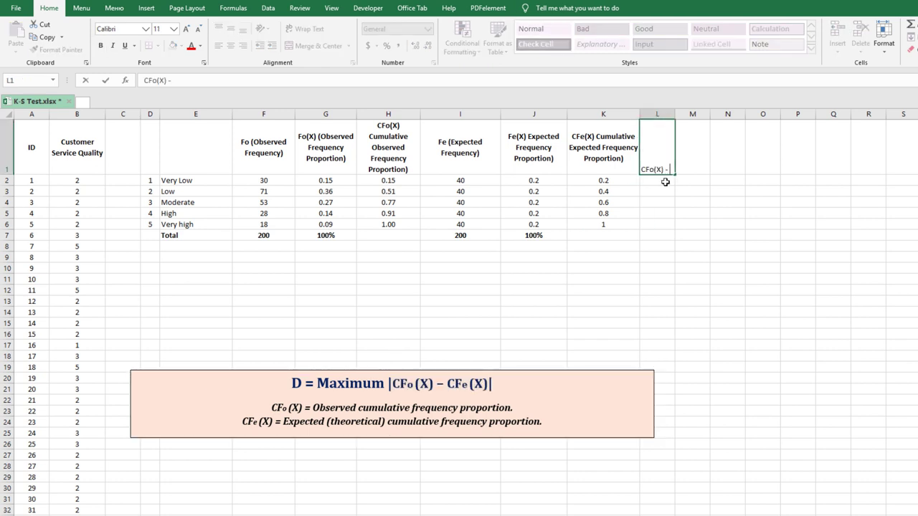
type("CFe(X")
key("Return")
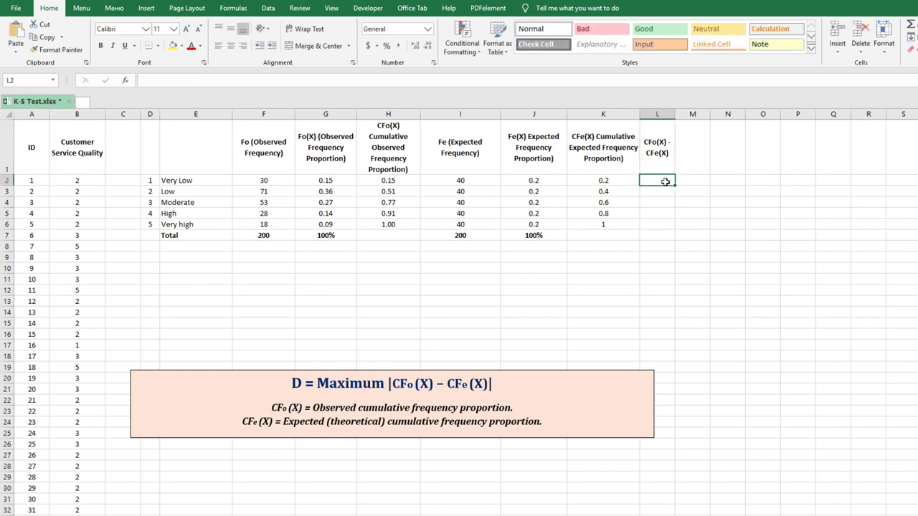
left_click_drag(675, 116, 694, 117)
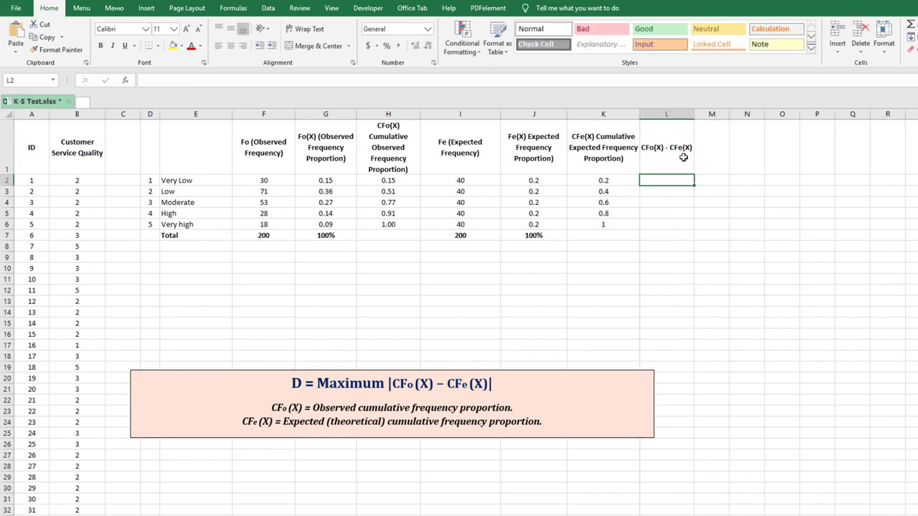
Step: Enter =H2-K2 in L2 for the difference between observed and expected cumulative proportions
left_click(682, 150)
key("Down")
type("=")
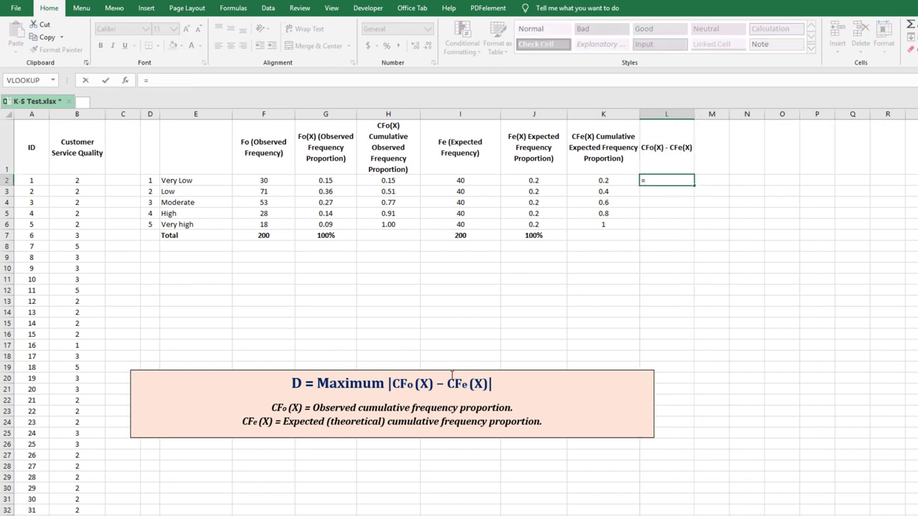
left_click(404, 180)
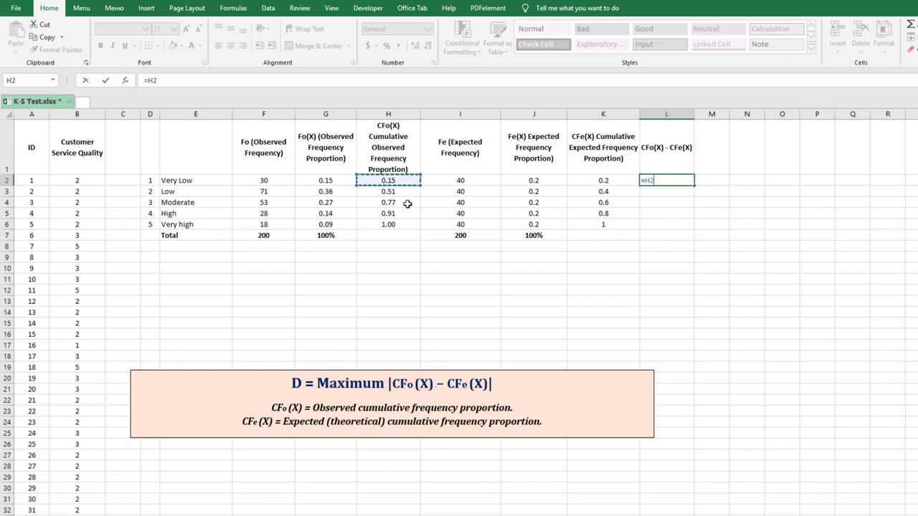
type("-")
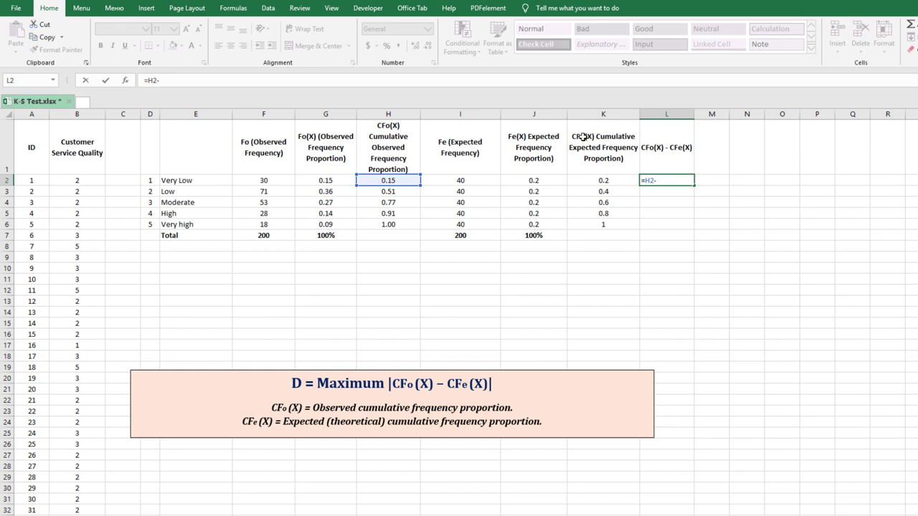
left_click(608, 182)
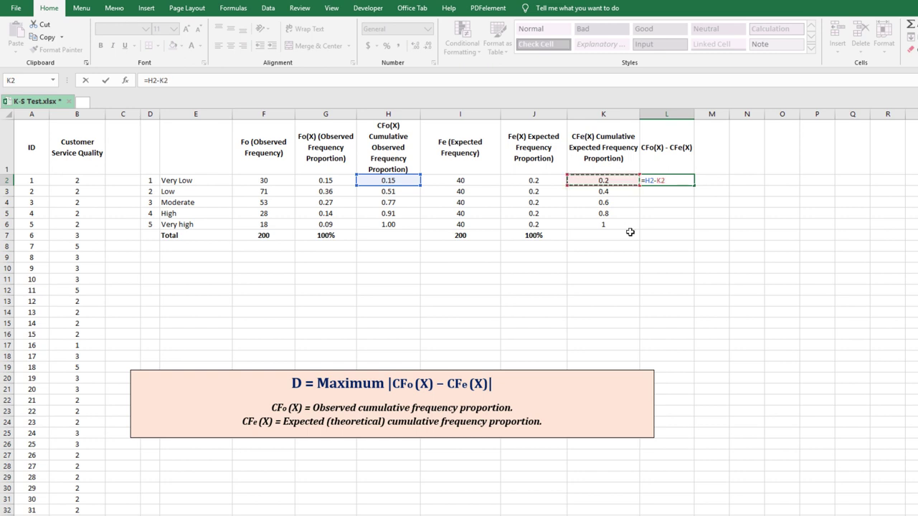
key("Return")
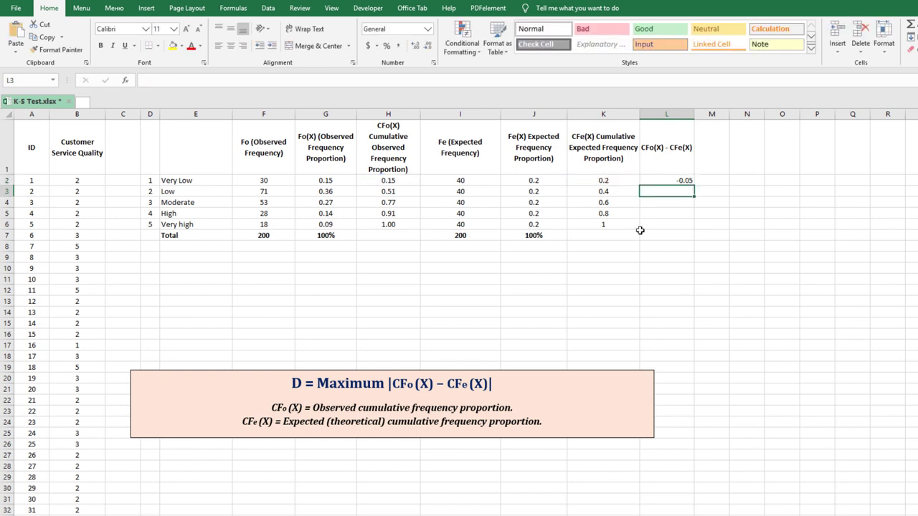
Step: Centre the difference in L2 and fill its formula down to L6
left_click(684, 182)
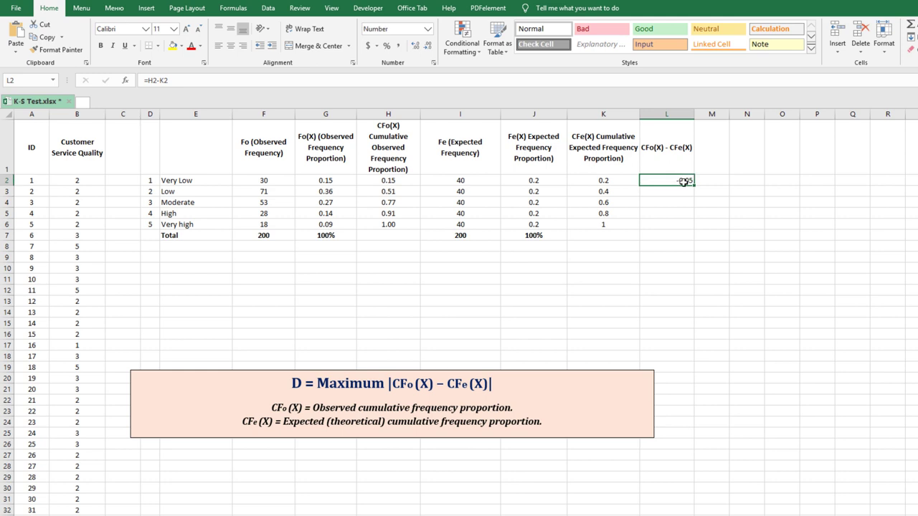
left_click(231, 46)
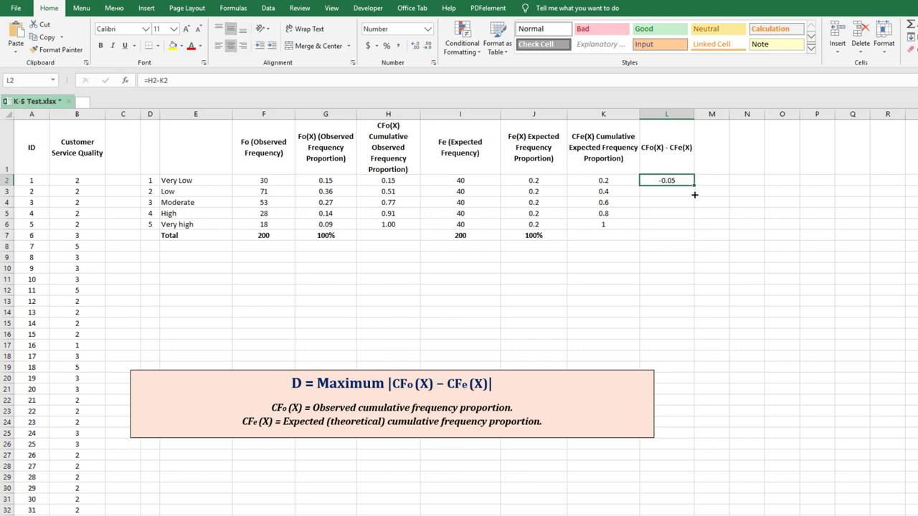
left_click_drag(694, 186, 692, 228)
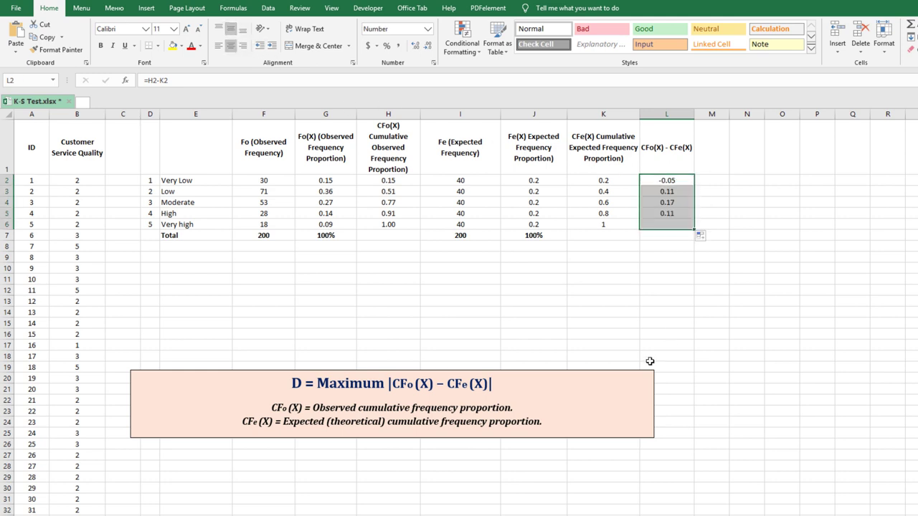
left_click(685, 355)
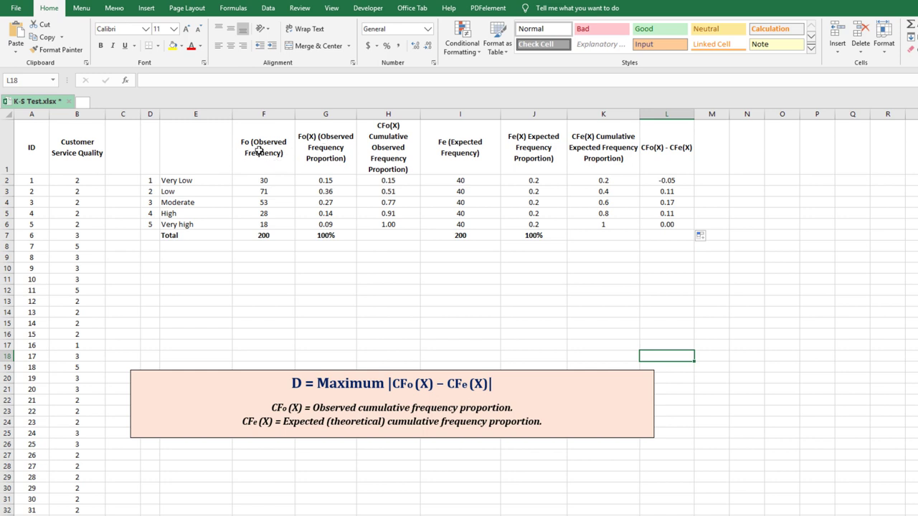
Step: Shade the header cells F1:L1 with a light blue fill
left_click_drag(258, 150, 667, 150)
left_click(181, 45)
left_click(201, 81)
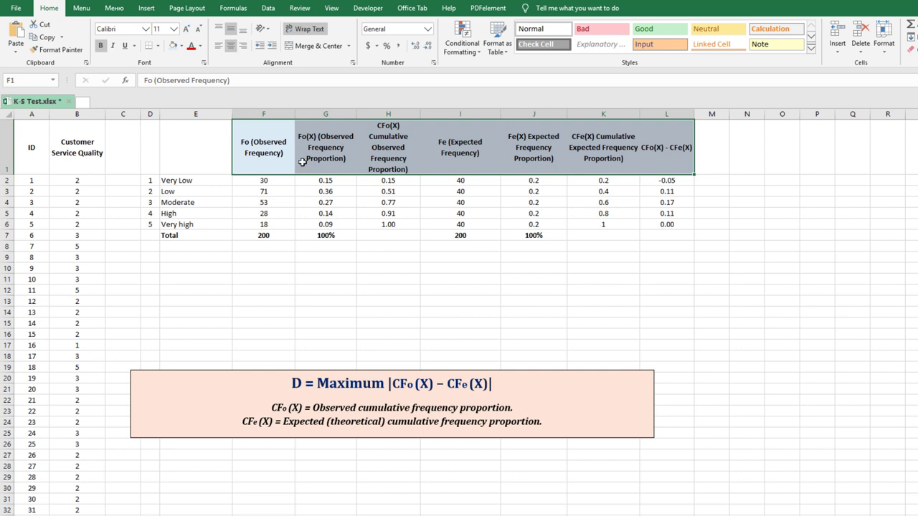
Step: Apply all borders to the table range F1:L7
left_click_drag(287, 158, 674, 234)
left_click(159, 46)
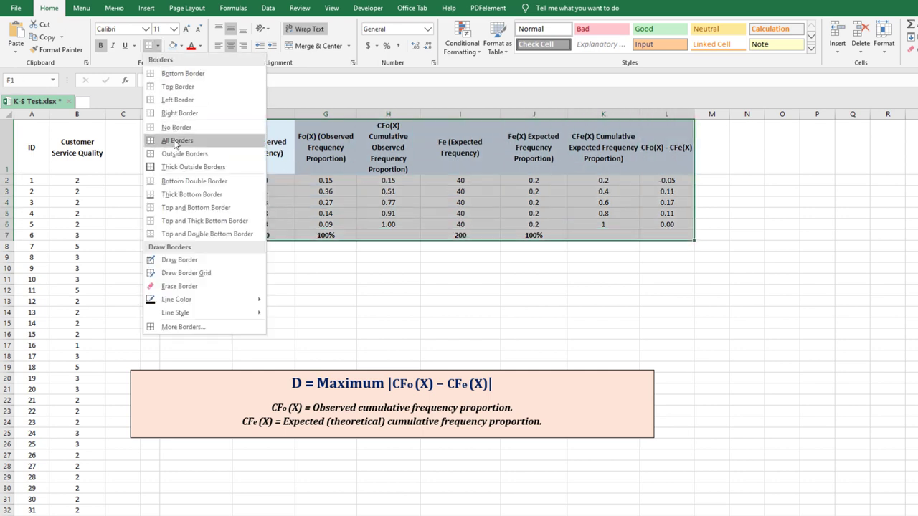
left_click(184, 137)
Step: Apply all borders to the category label range E1:E7
left_click_drag(205, 154, 199, 232)
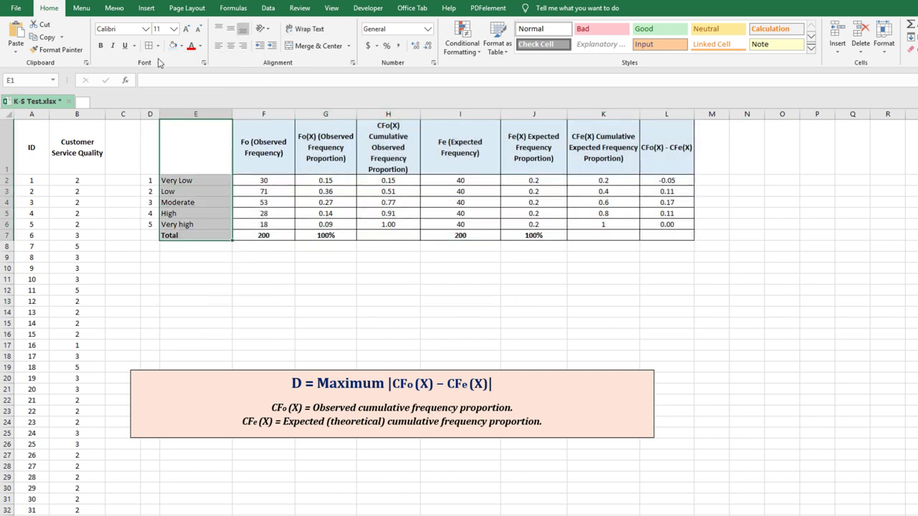
left_click(148, 45)
left_click(325, 301)
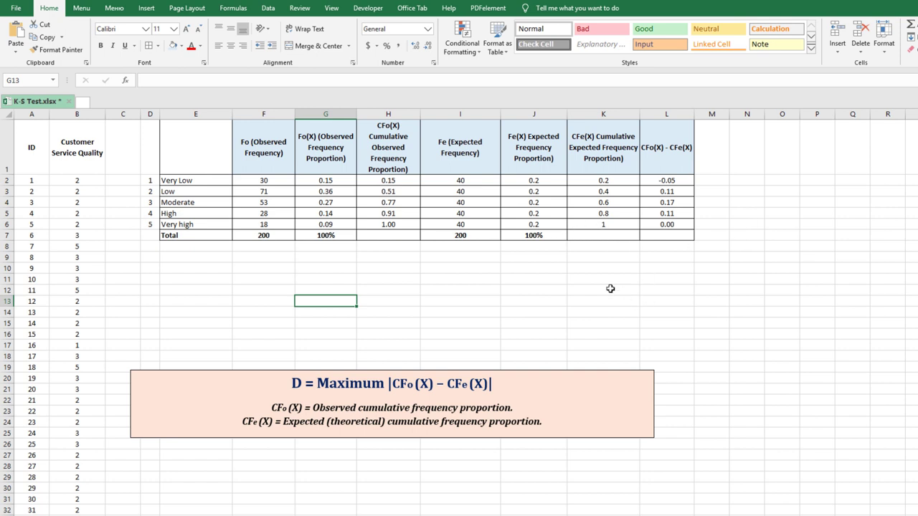
Step: Mark the maximum difference in L4 with a yellow fill and bold text, following the D formula
double_click(296, 382)
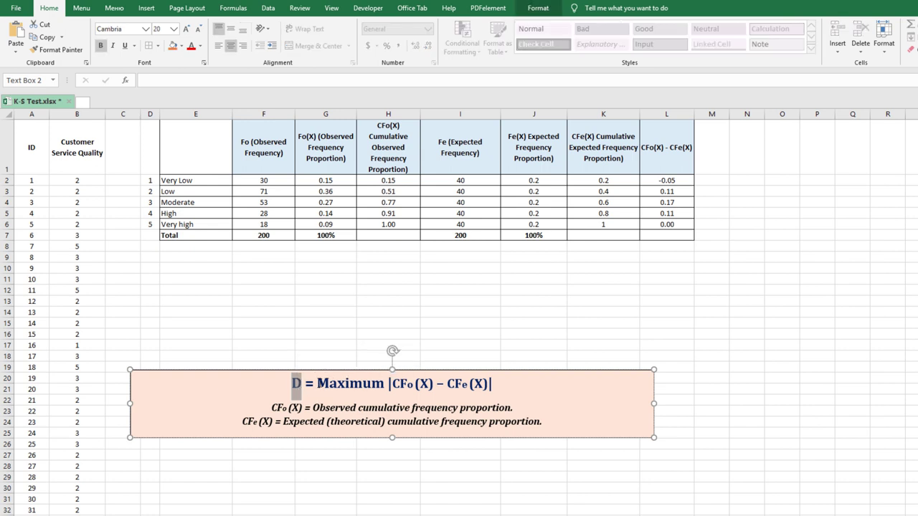
left_click_drag(317, 384, 482, 396)
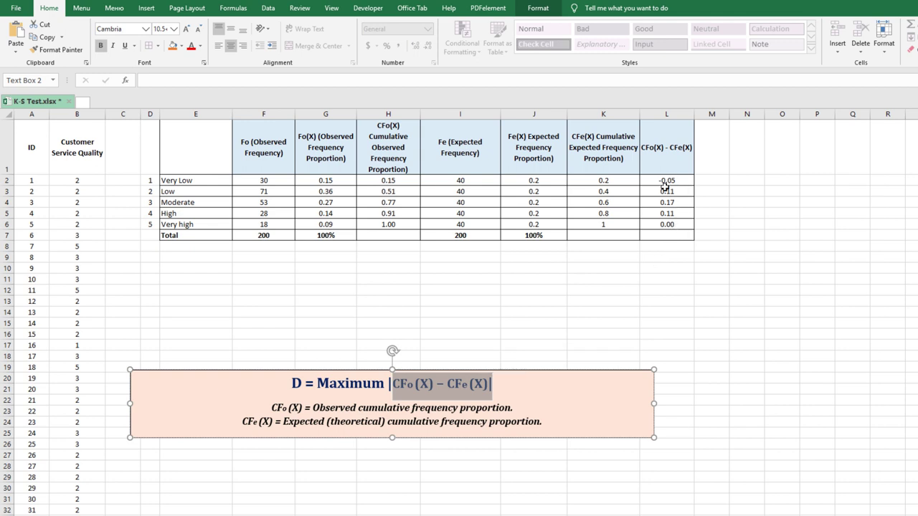
left_click_drag(666, 181, 667, 225)
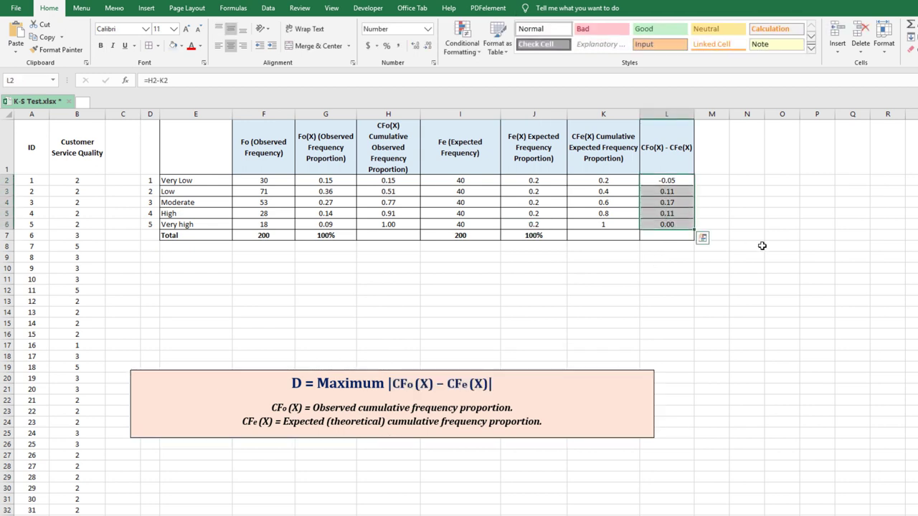
left_click(786, 259)
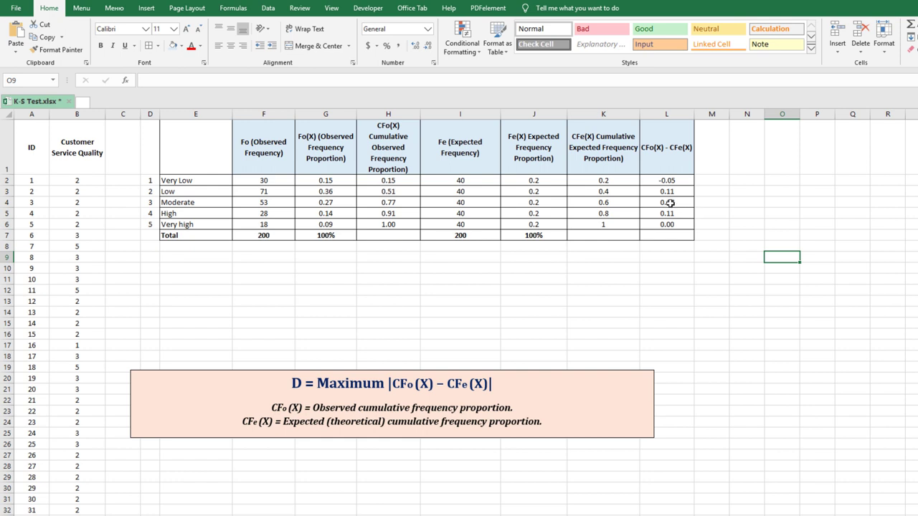
left_click(670, 205)
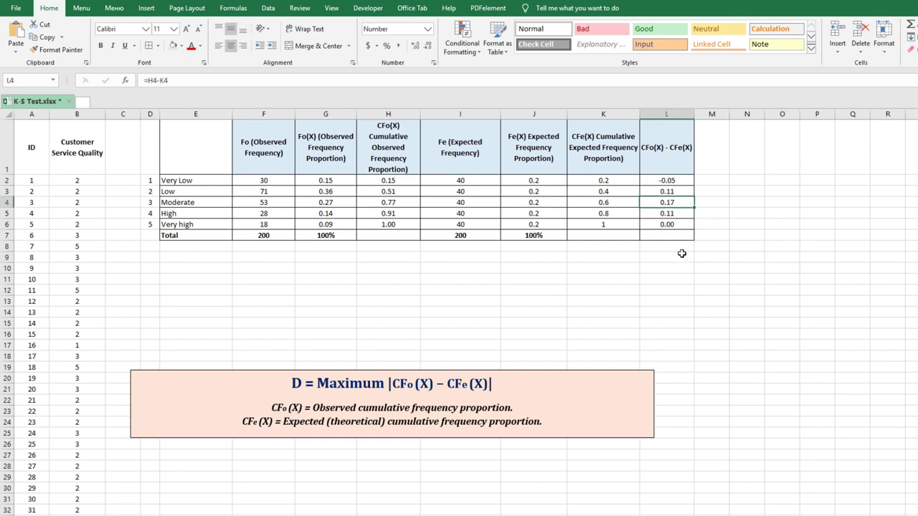
left_click(181, 46)
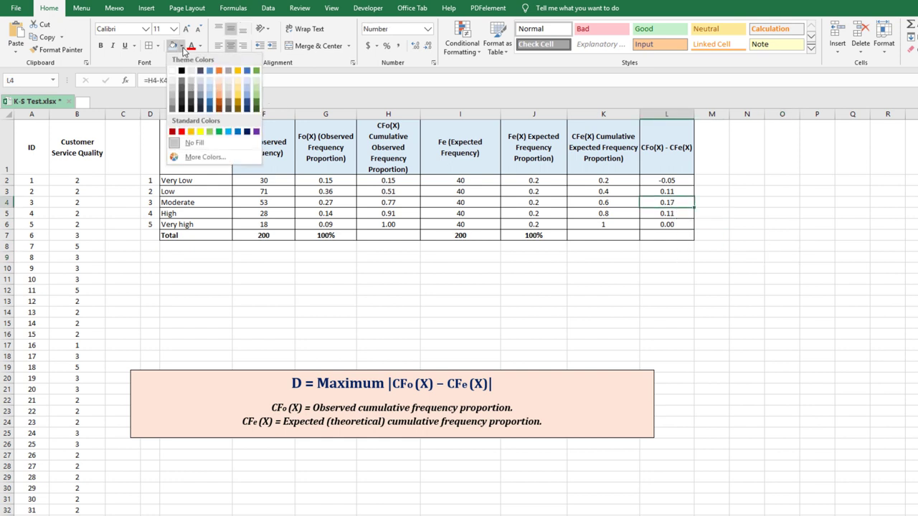
left_click(201, 132)
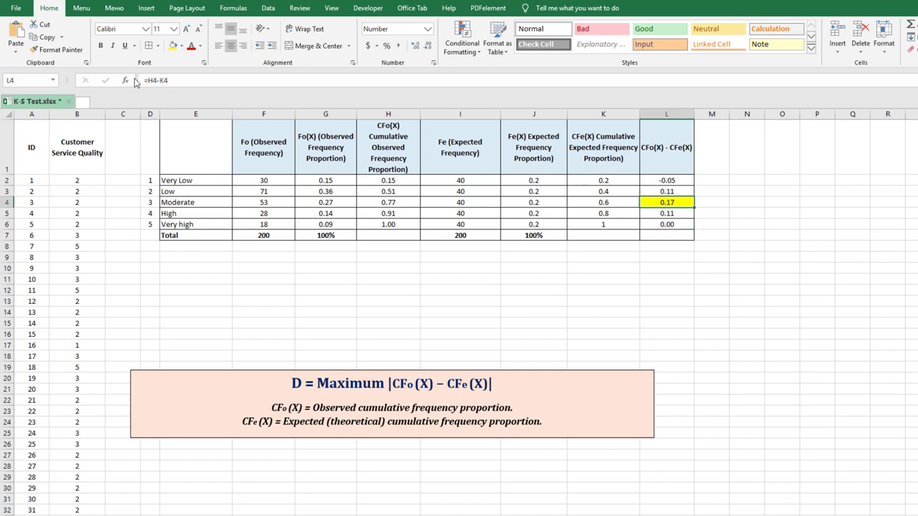
left_click(101, 46)
Step: Label the maximum difference by entering "Maximum - D" in M4, and widen column M to fit the text
left_click(710, 202)
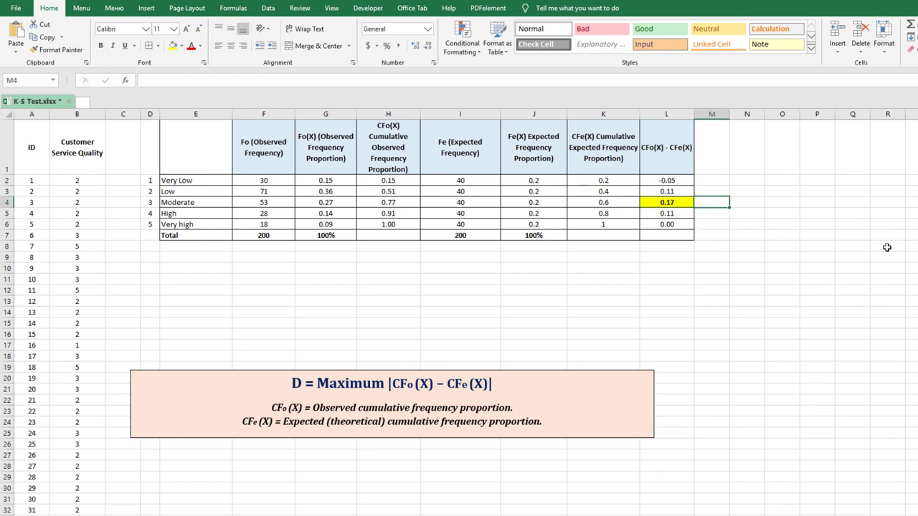
type("Max")
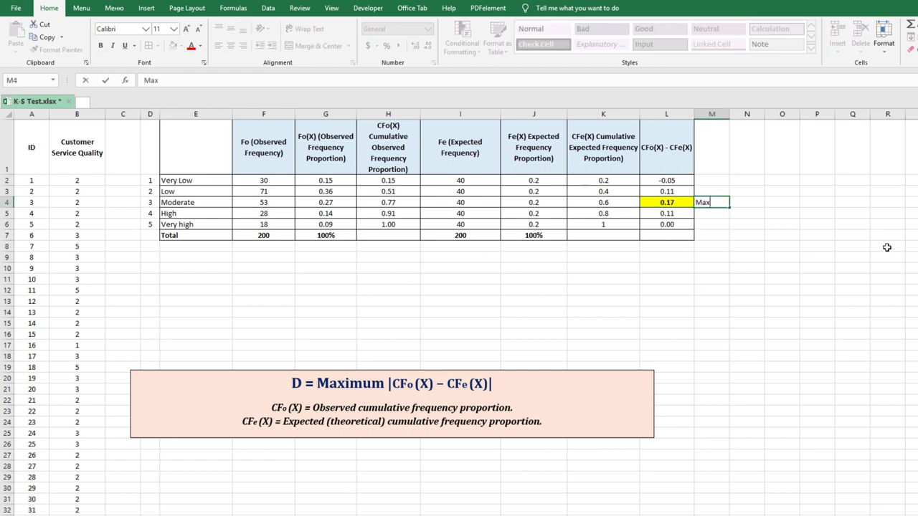
type("imum")
key("Tab")
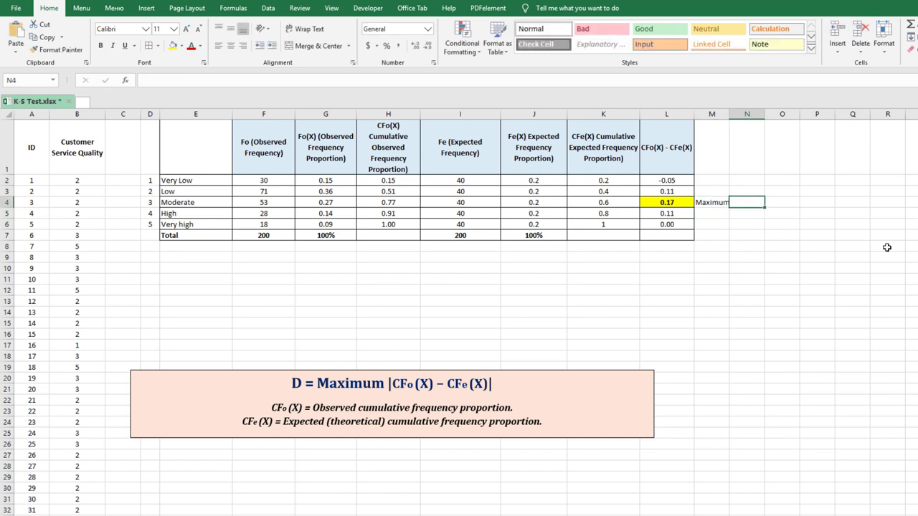
key("Left")
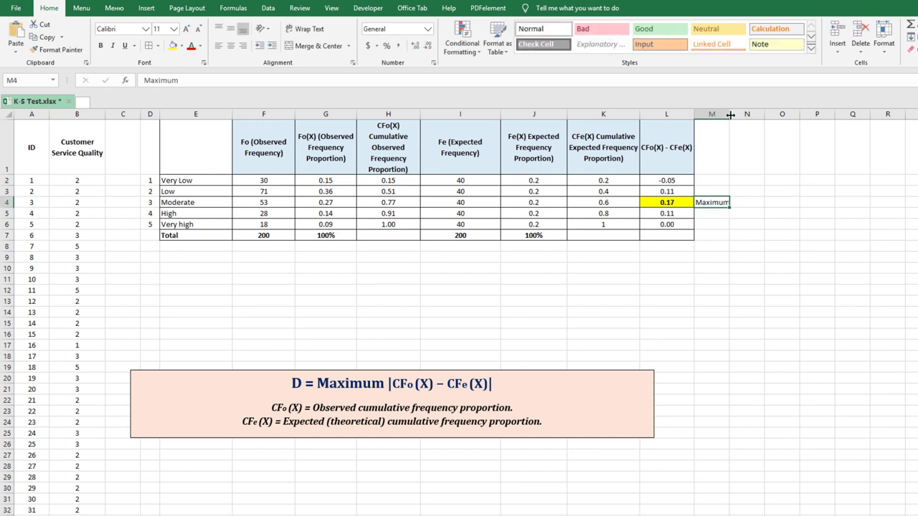
left_click_drag(729, 117, 747, 120)
double_click(731, 203)
type("- D")
left_click(679, 203)
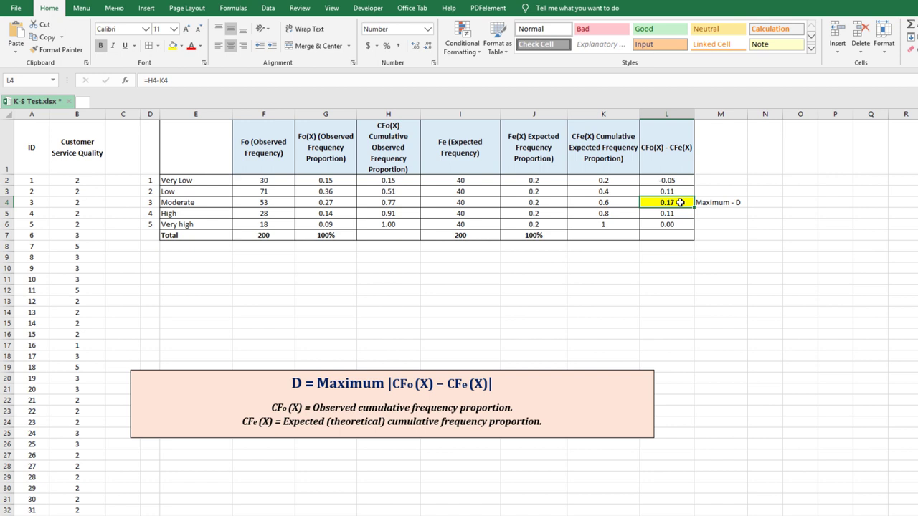
left_click(674, 279)
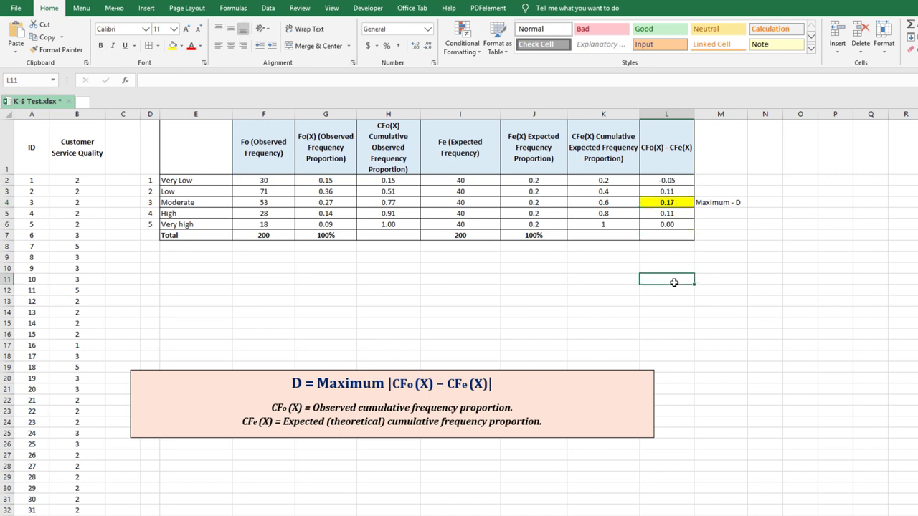
left_click(731, 203)
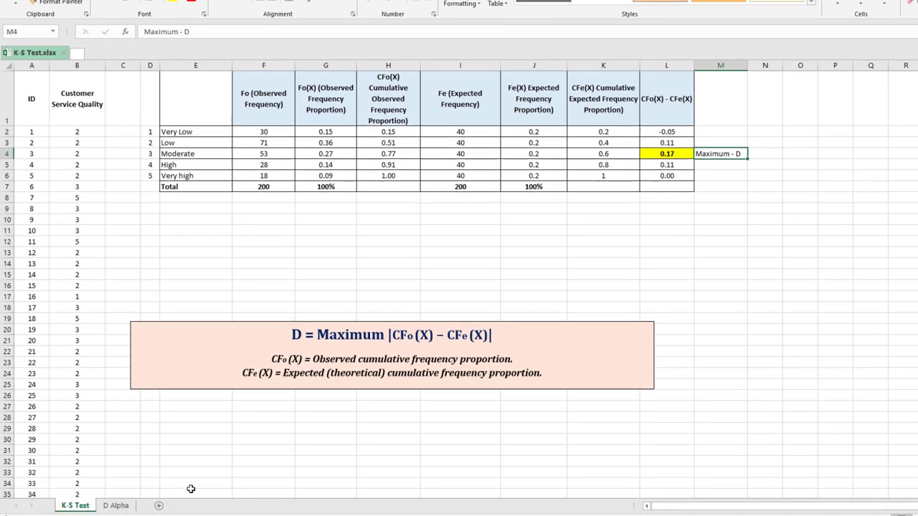
Step: Examine the critical values table on the D Alpha sheet for the 0.05 significance level and sample sizes over 35
left_click(114, 506)
scroll(230, 136, "up", 2)
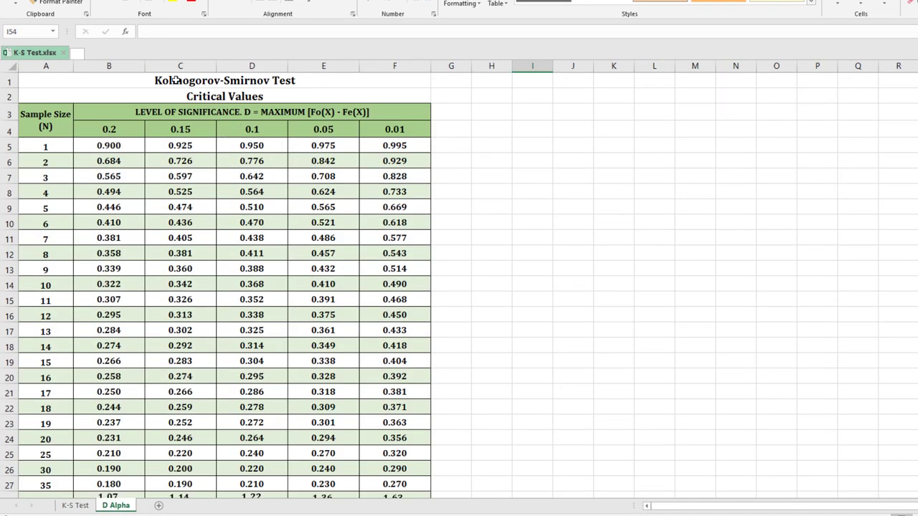
left_click_drag(176, 81, 301, 371)
left_click(323, 207)
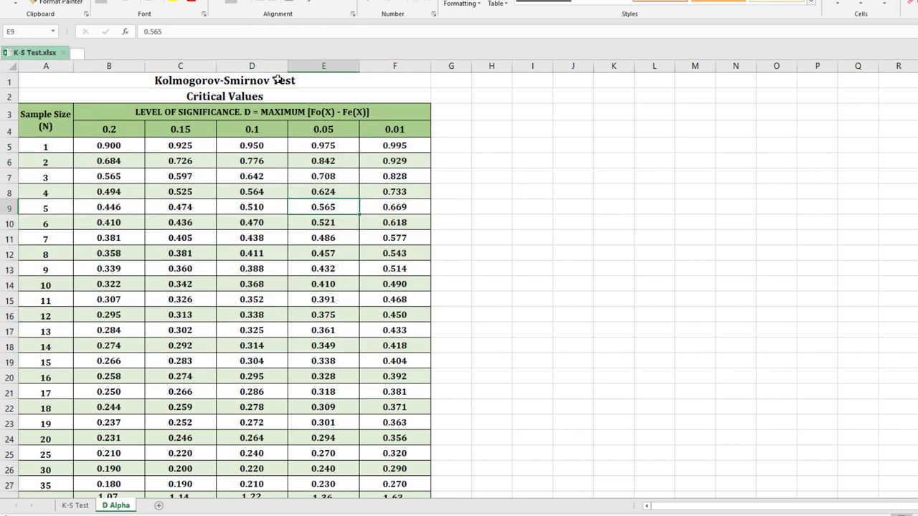
left_click(44, 121)
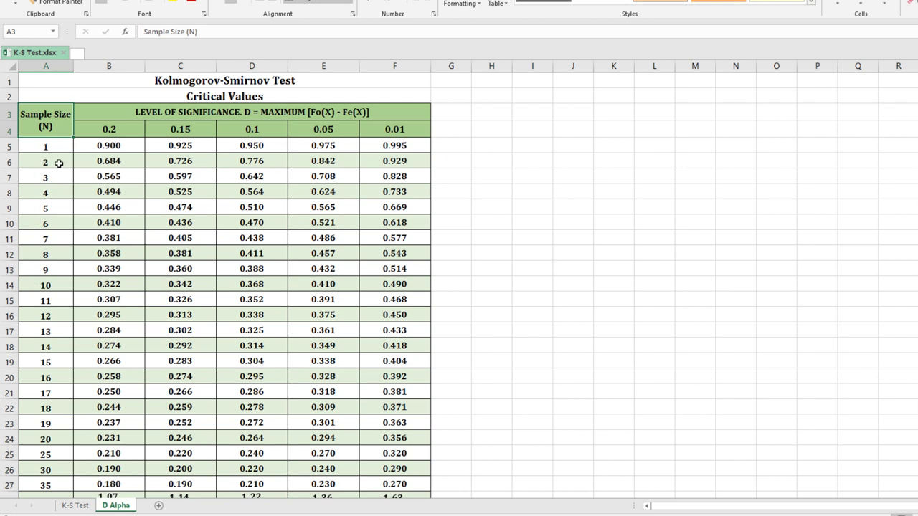
left_click(201, 118)
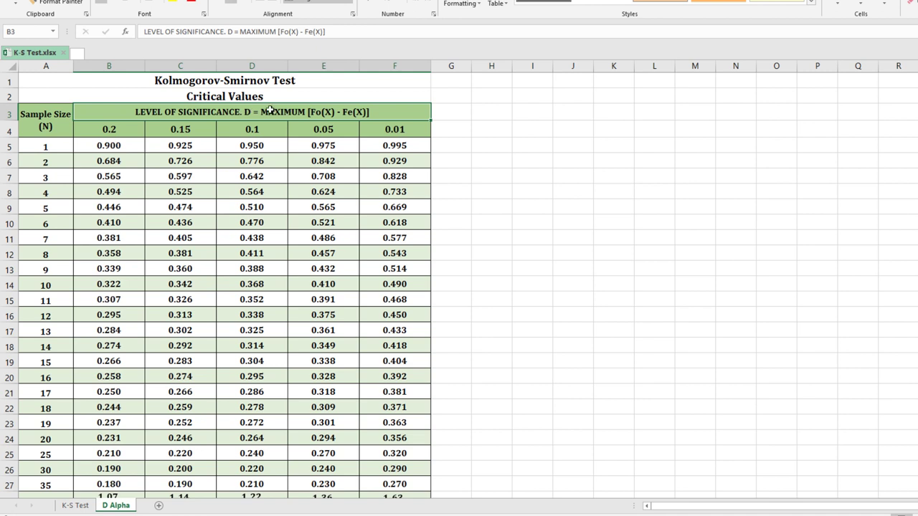
left_click(339, 127)
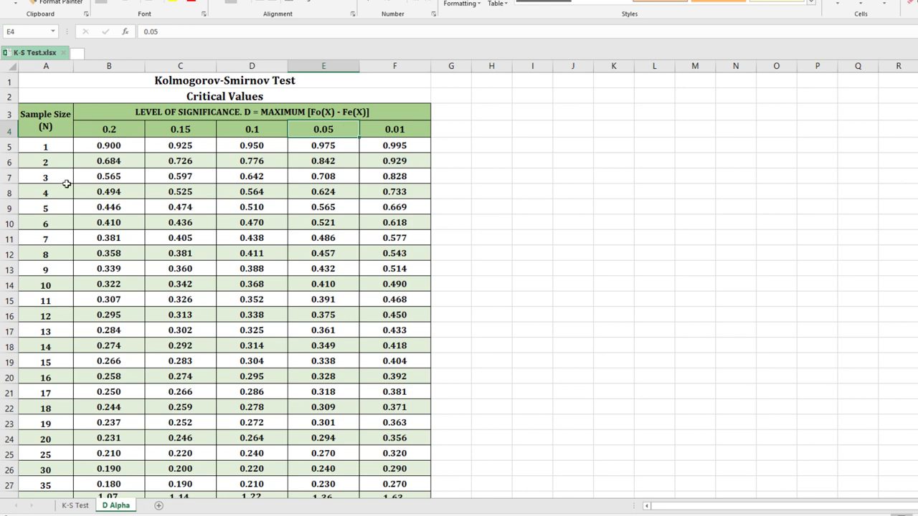
scroll(46, 285, "down", 1)
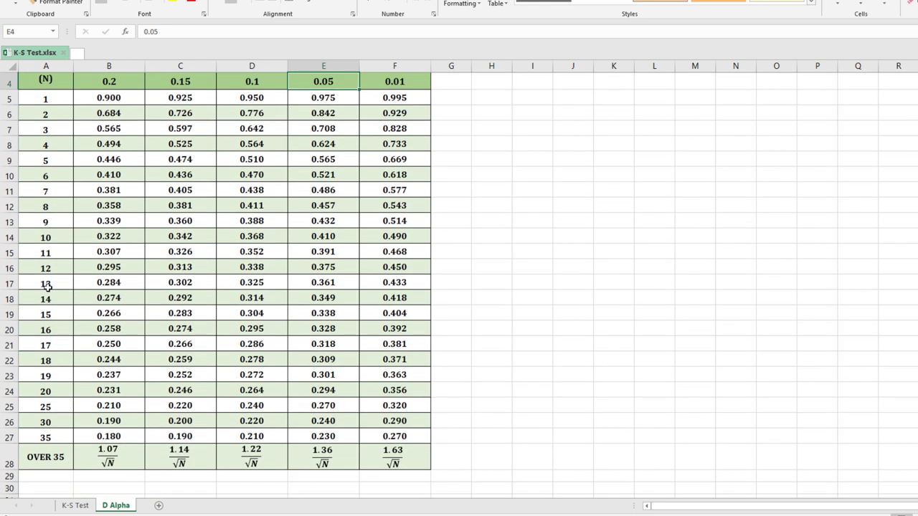
left_click(54, 438)
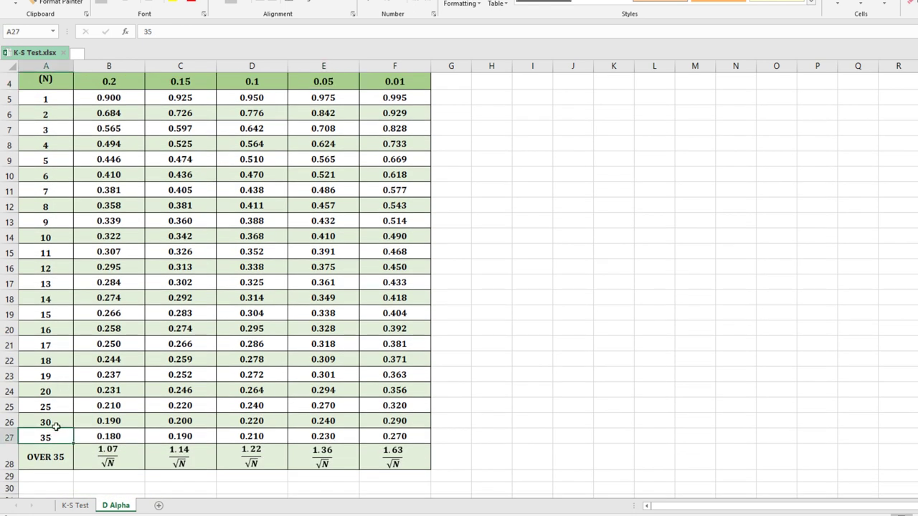
left_click(43, 460)
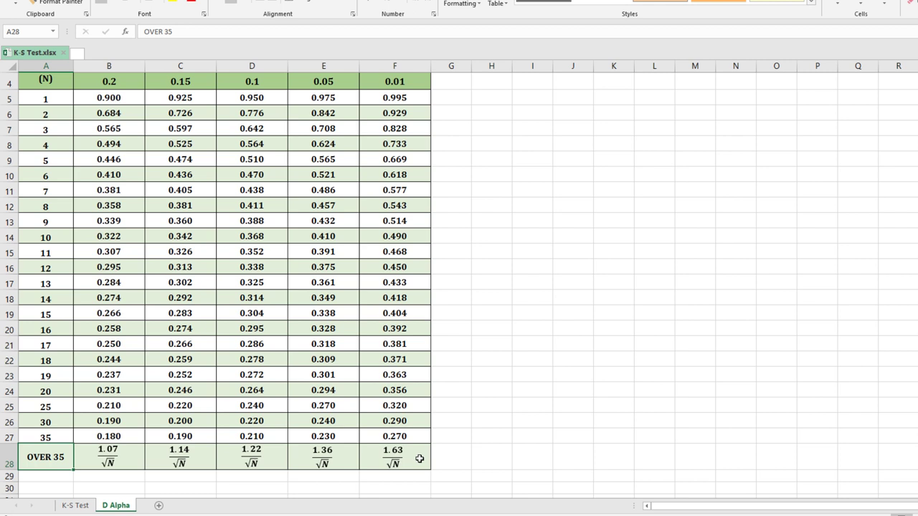
left_click(322, 78)
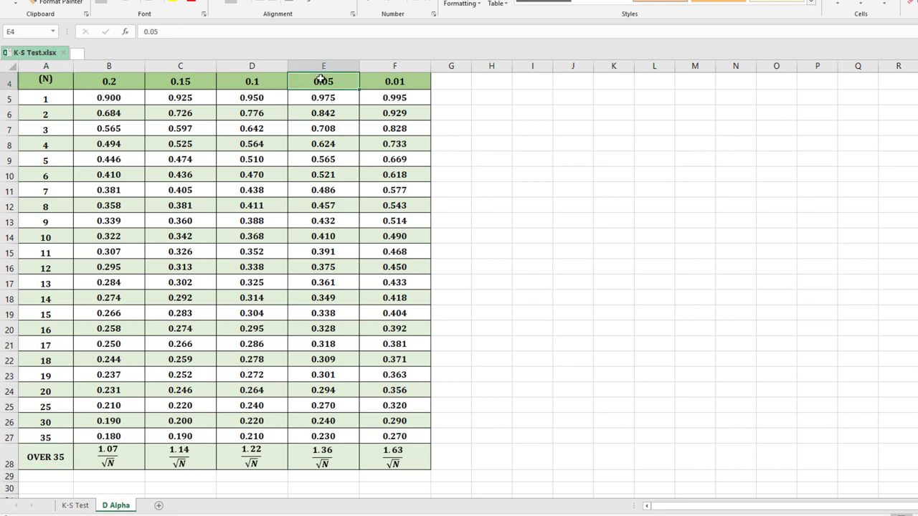
left_click(32, 457)
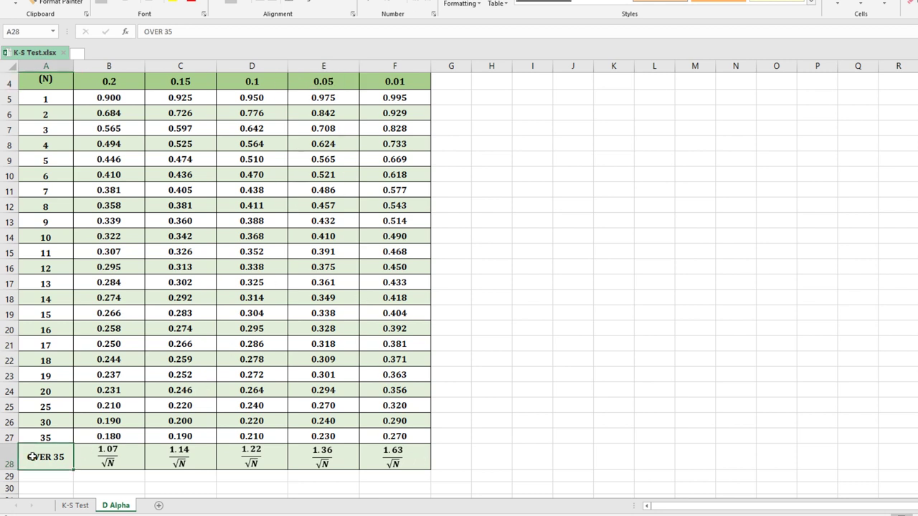
left_click(326, 456)
left_click(341, 460)
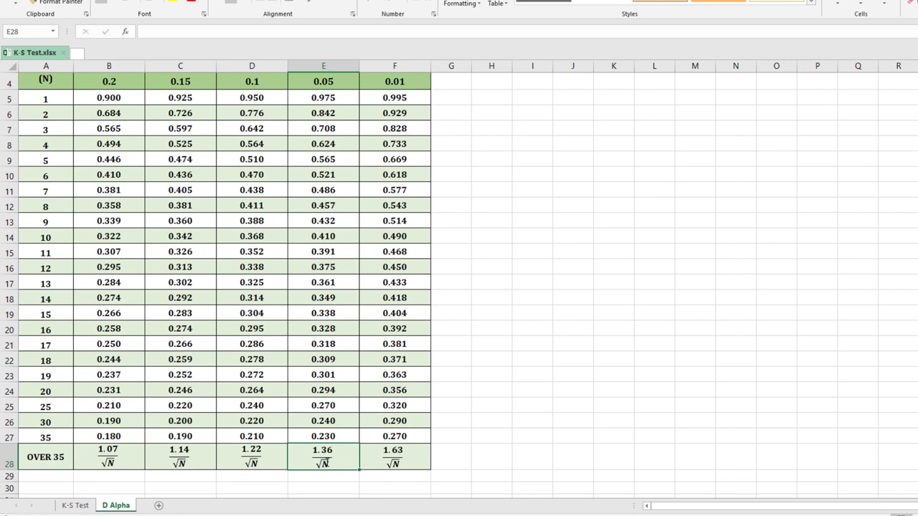
Step: Copy the 1.36/√N expression from the D Alpha sheet to the K-S Test sheet and place it around N11:N12
left_click(324, 462)
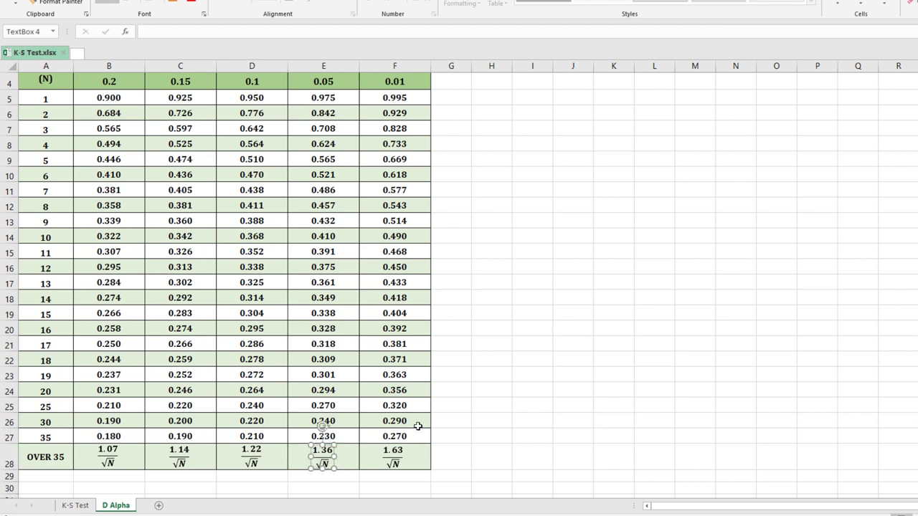
left_click(75, 506)
left_click(601, 284)
key("ctrl+v")
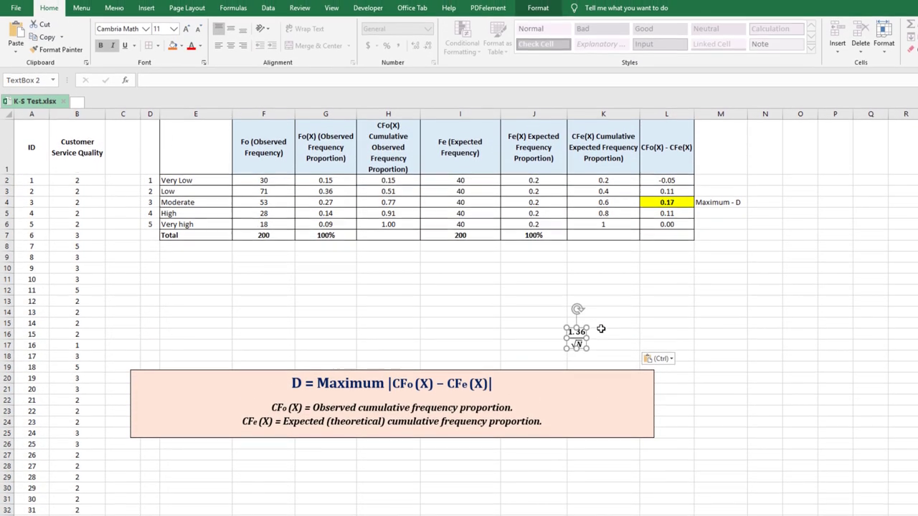
left_click_drag(589, 348, 776, 273)
left_click(786, 366)
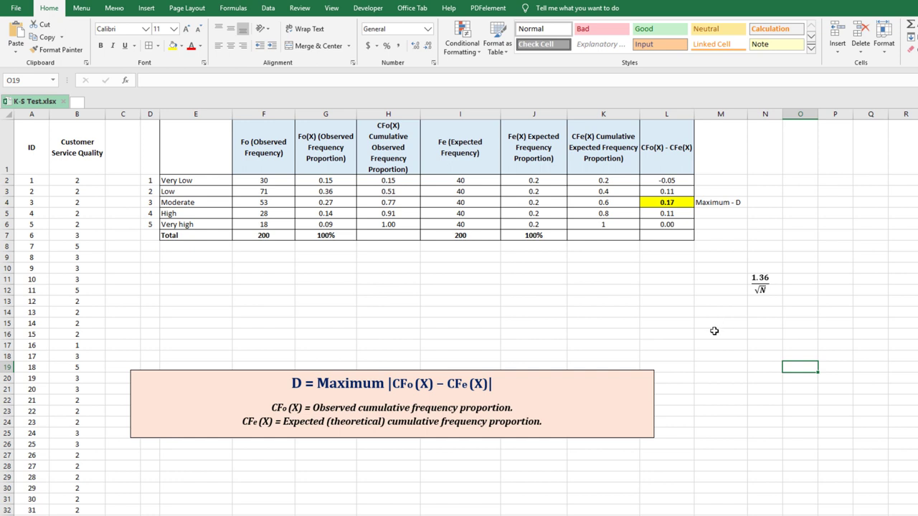
Step: Compute the critical value in K12 with =1.36/SQRT(F7), using the observed frequency total as the sample size
left_click(613, 293)
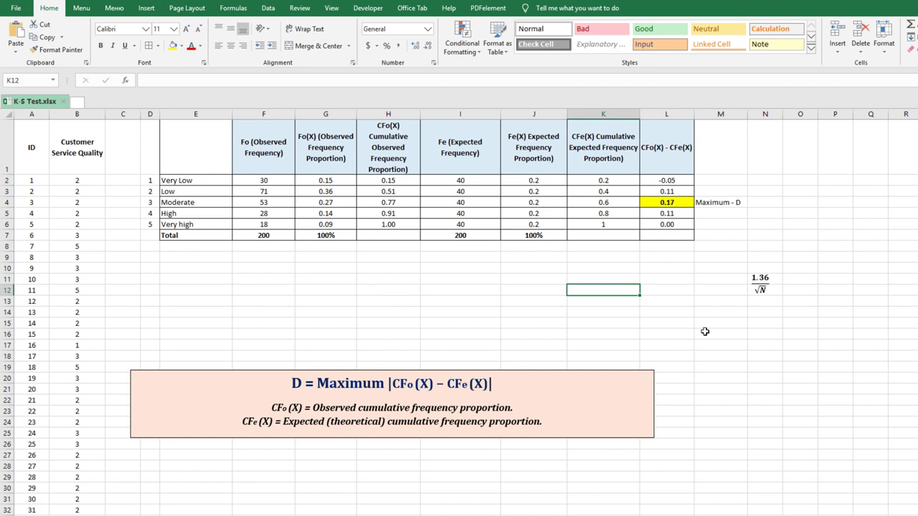
type("=")
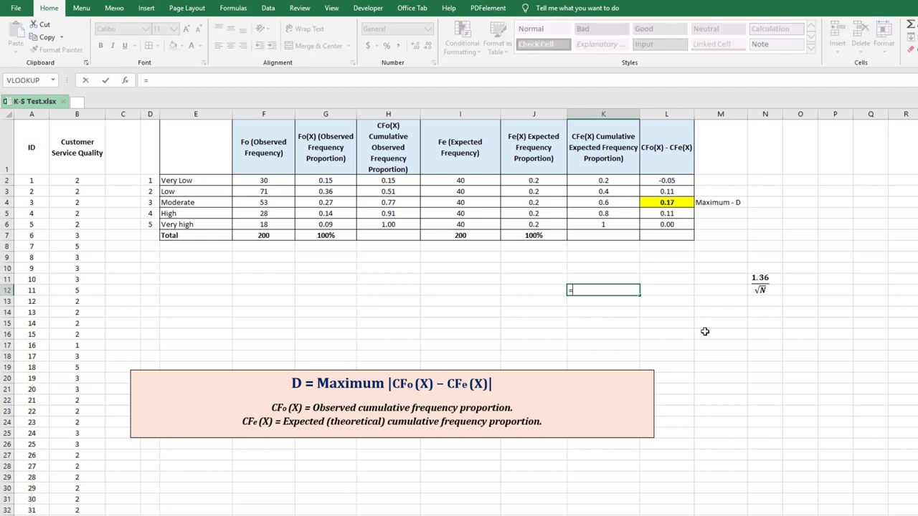
type("1.36/")
type("sqrt")
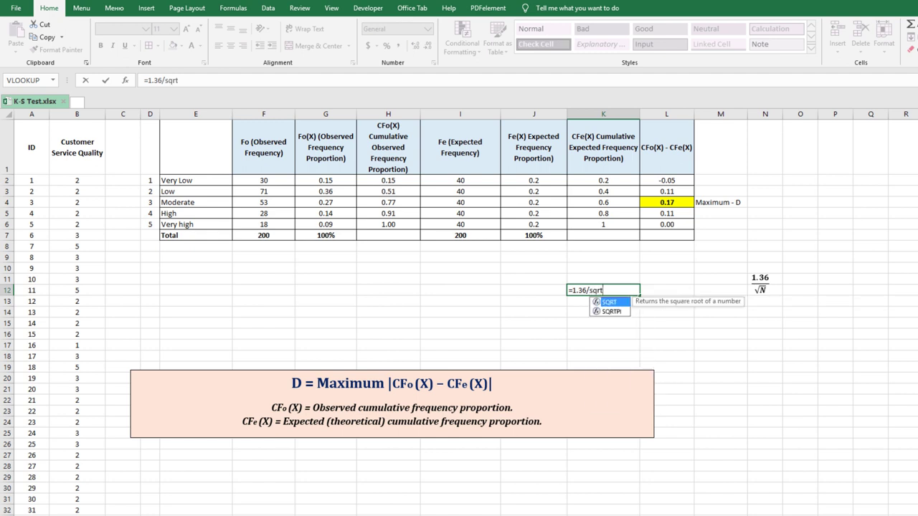
key("Tab")
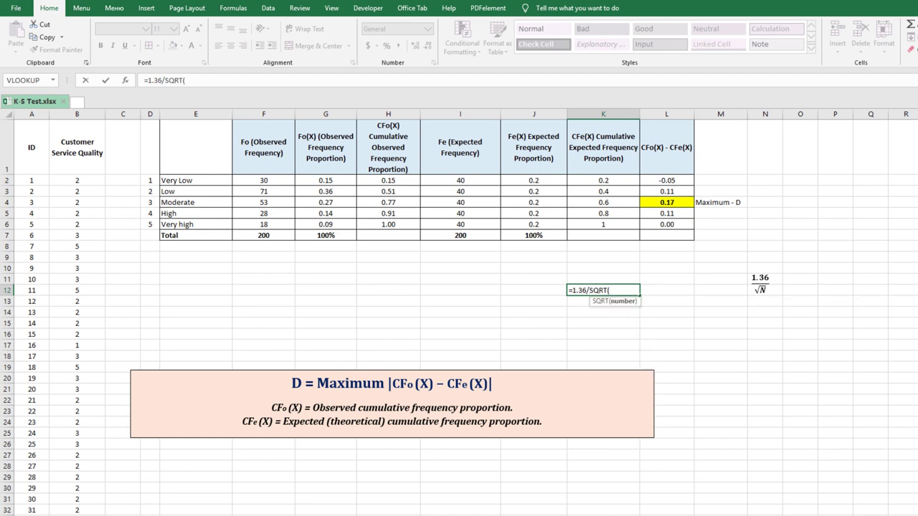
left_click(274, 237)
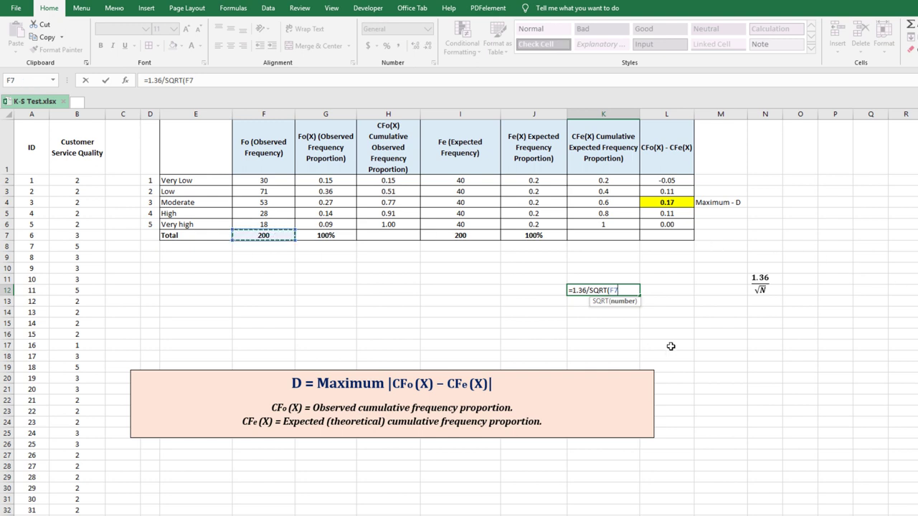
type(")")
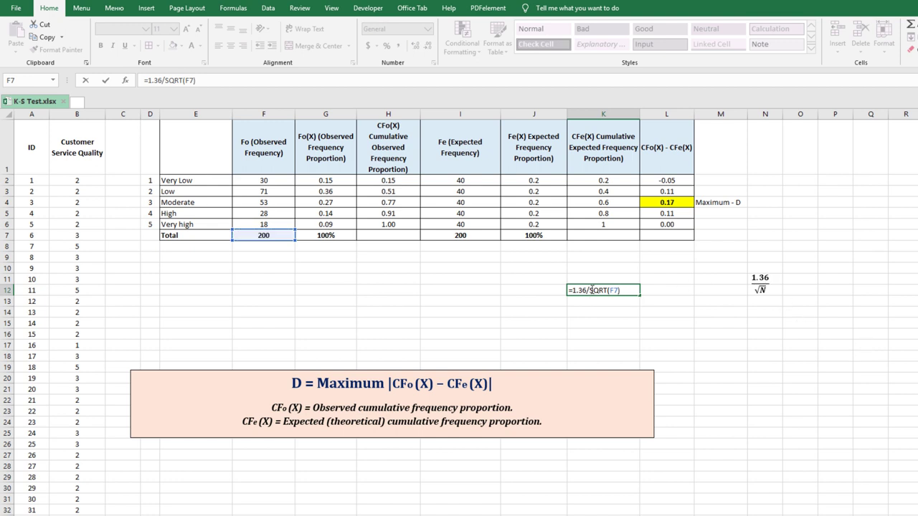
key("Return")
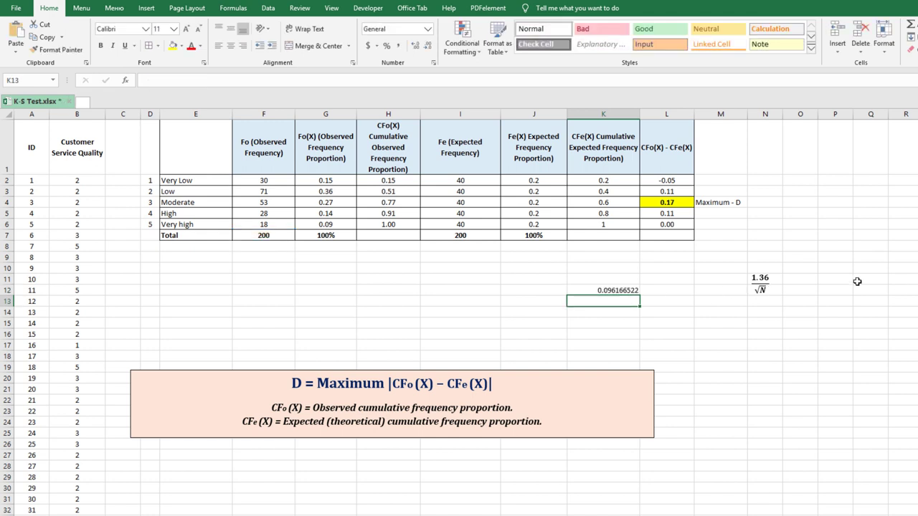
Step: Reduce the critical value in K12 to three decimal places
left_click(624, 292)
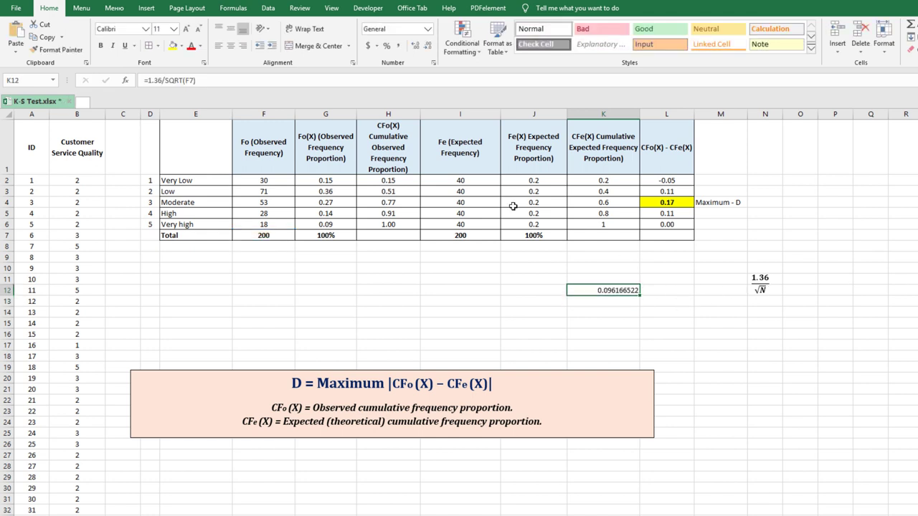
left_click(427, 47)
left_click(428, 49)
left_click(428, 49)
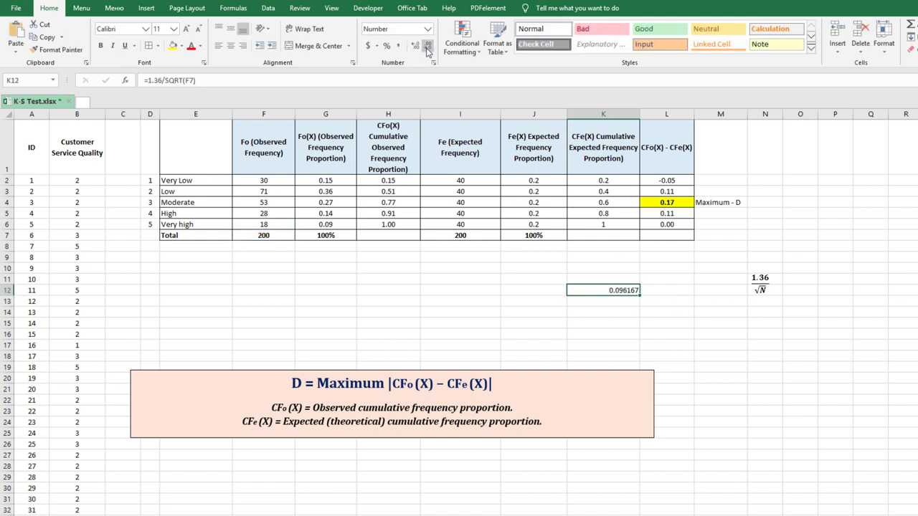
left_click(428, 48)
left_click(427, 48)
left_click(428, 47)
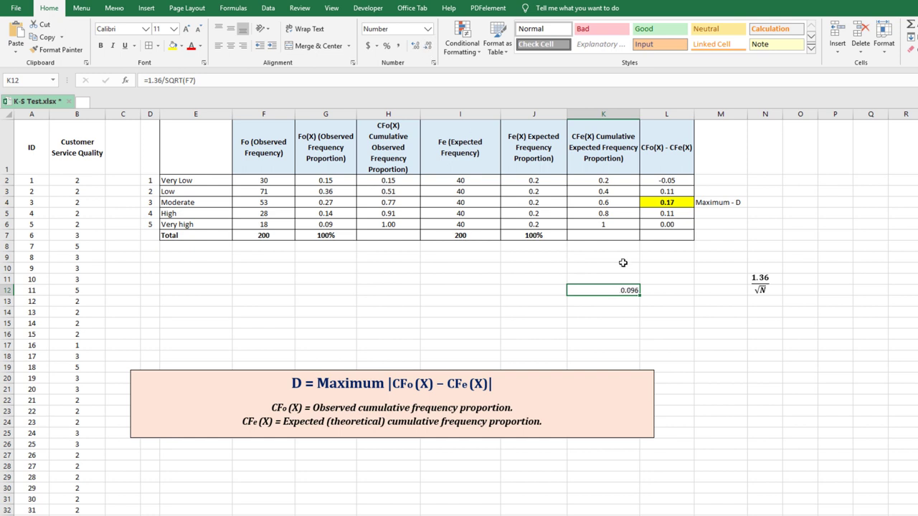
left_click(619, 320)
Step: Label the critical value by entering "D Alpha" in J12
left_click(622, 293)
left_click(550, 289)
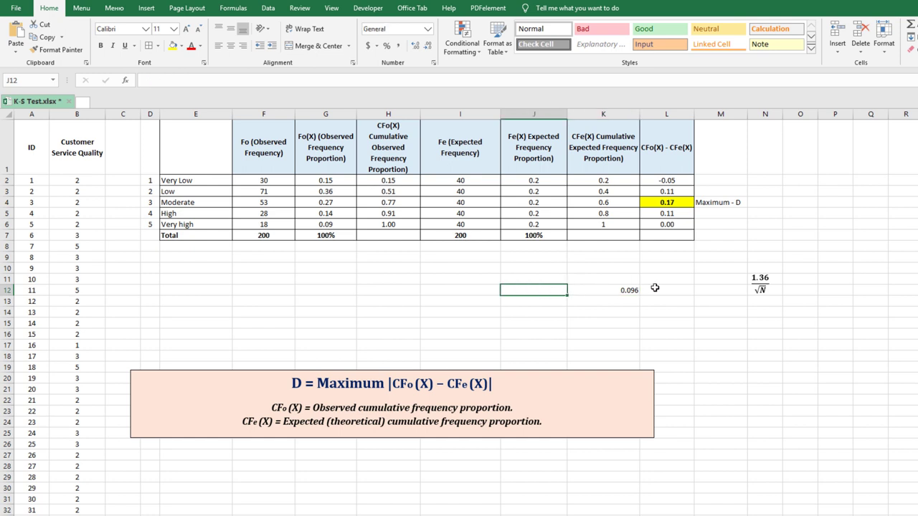
type("D Alpha")
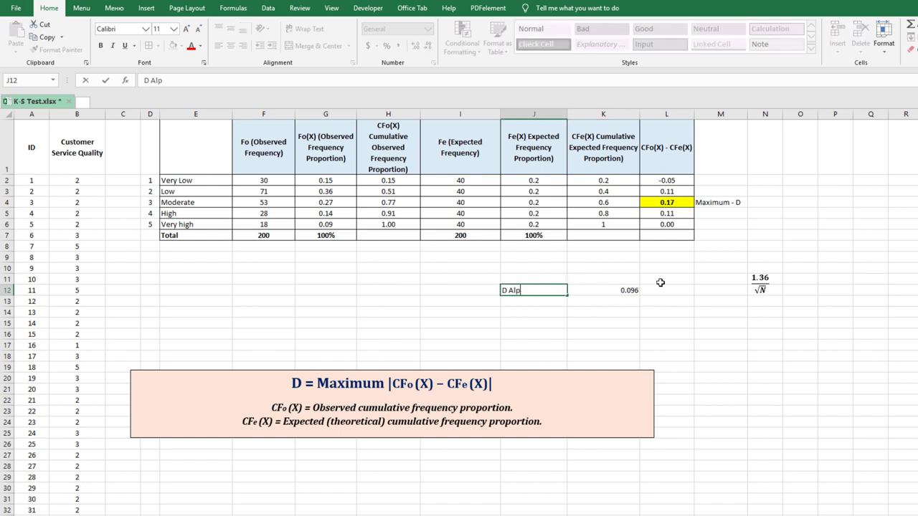
key("Return")
left_click(618, 290)
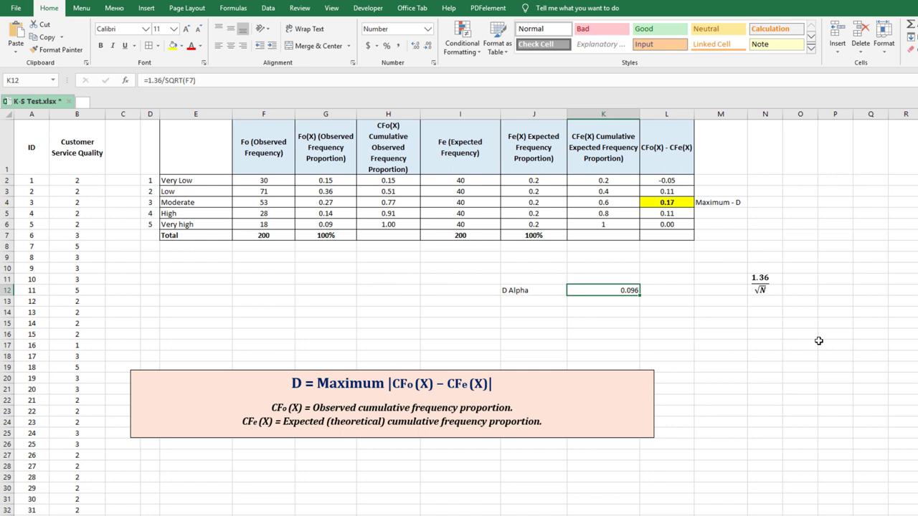
Step: Add the maximum difference below the critical value, with the label "D" in J13 and 0.17 in K13
left_click(523, 298)
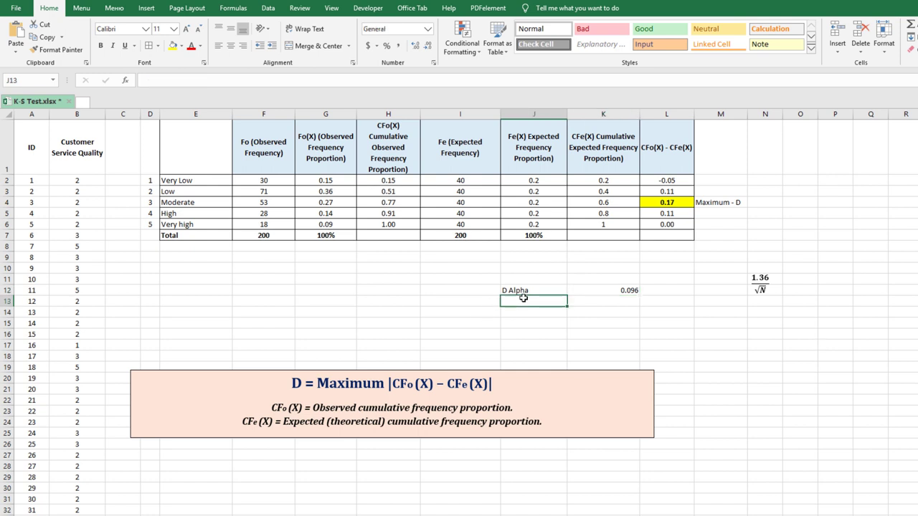
type("D")
key("Delete")
key("Return")
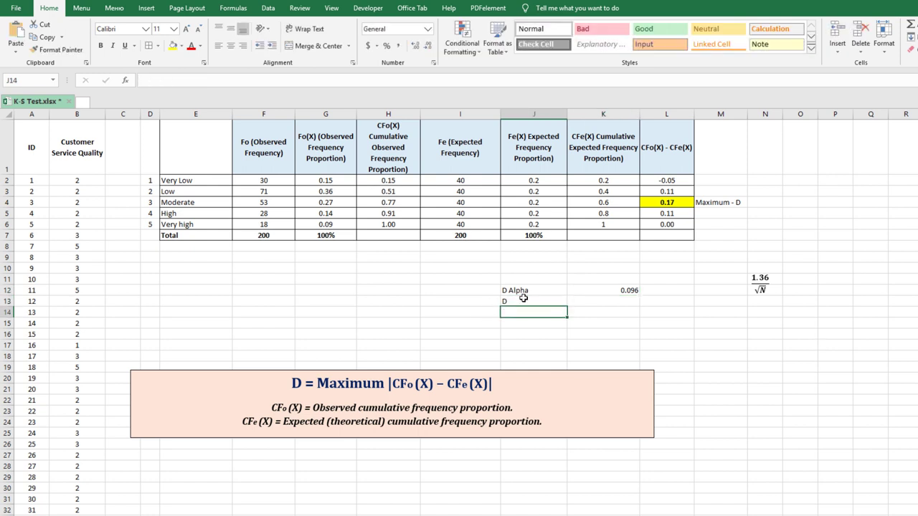
left_click(630, 300)
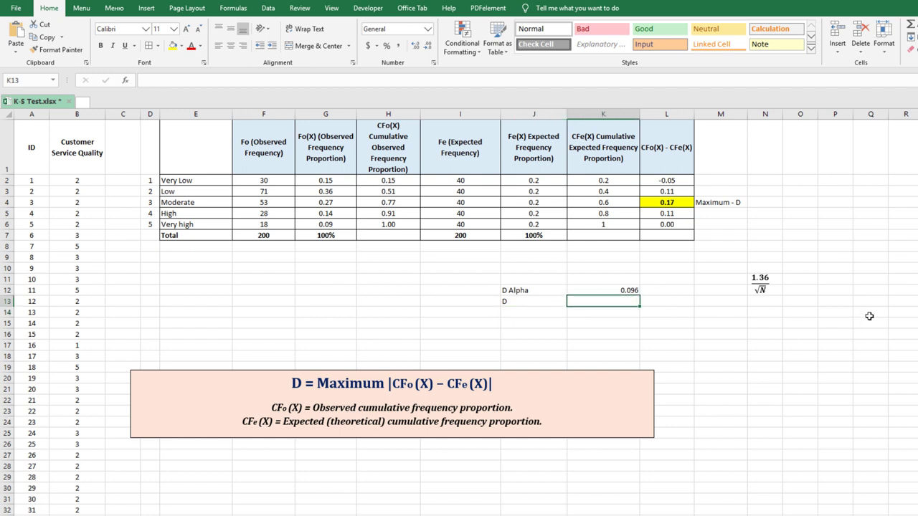
type("0.17")
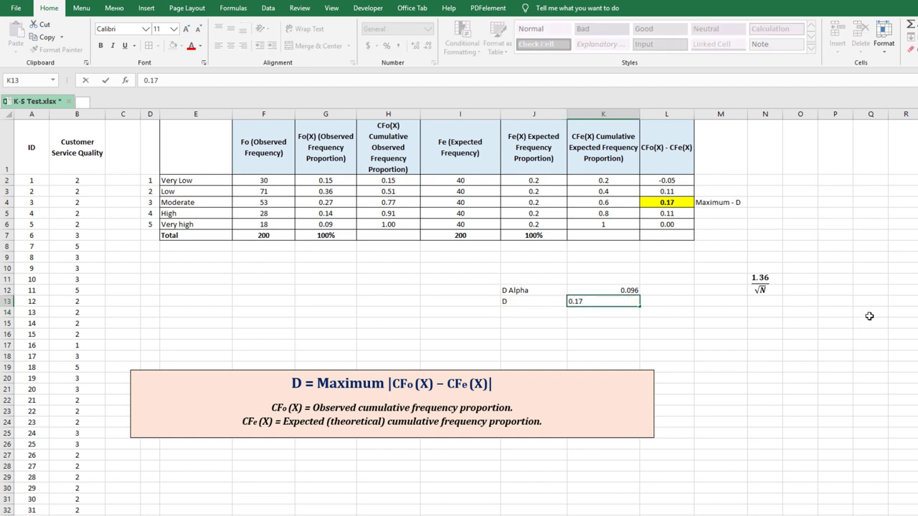
key("Return")
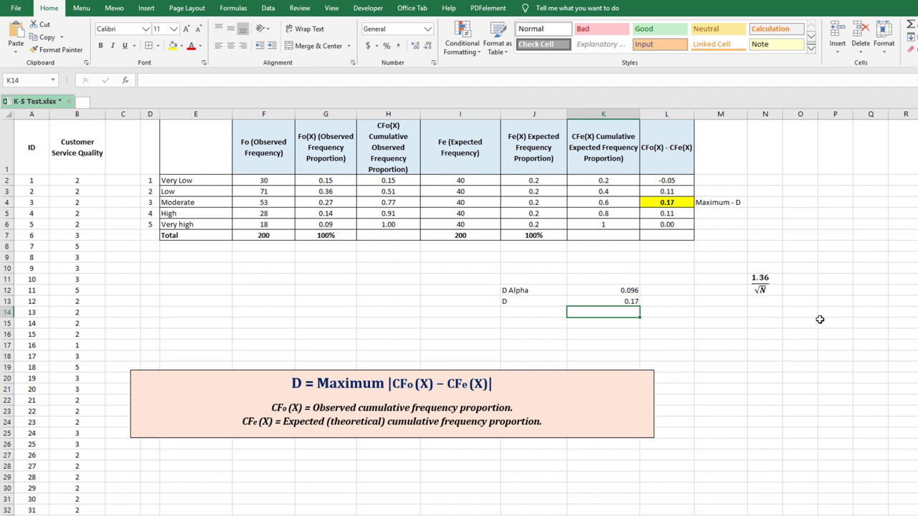
left_click(624, 287)
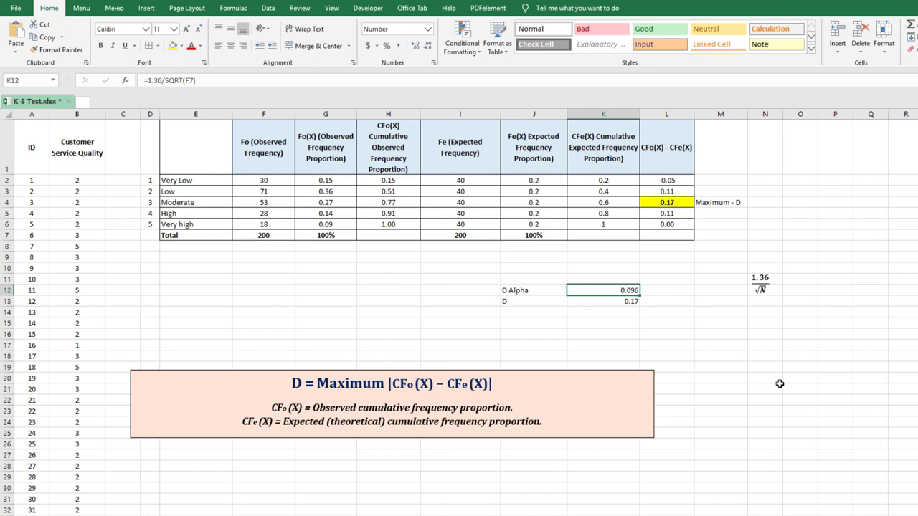
Step: Format the D Alpha and D comparison cells J12:K13 with font size 12, bold text and a light green fill
left_click_drag(559, 289, 602, 301)
left_click(156, 29)
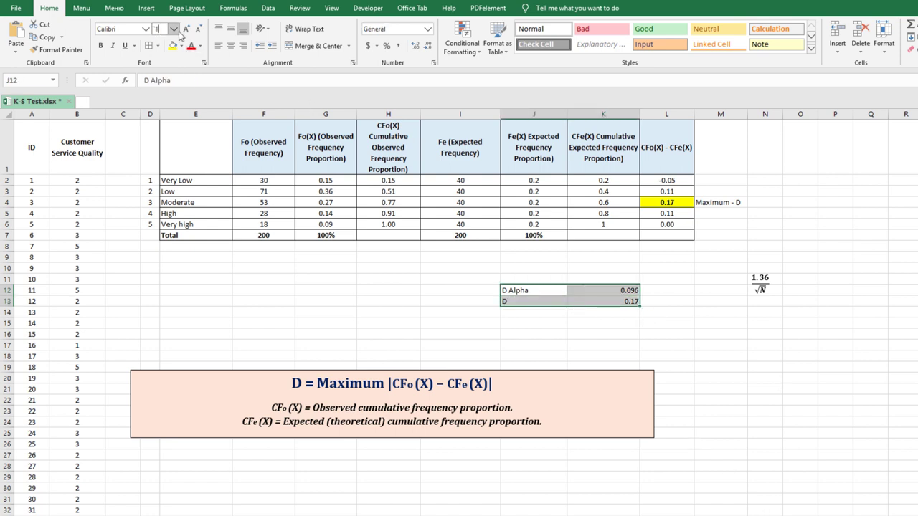
type("12")
key("Return")
left_click(101, 45)
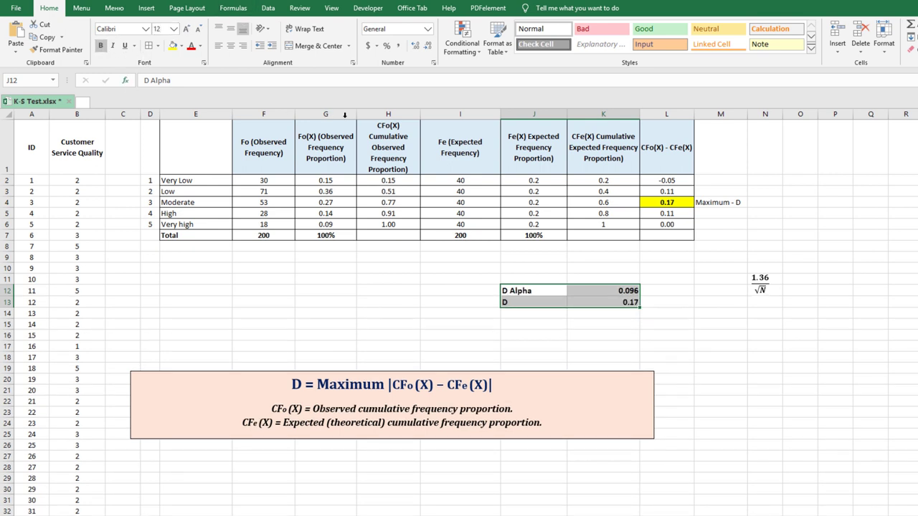
left_click(182, 45)
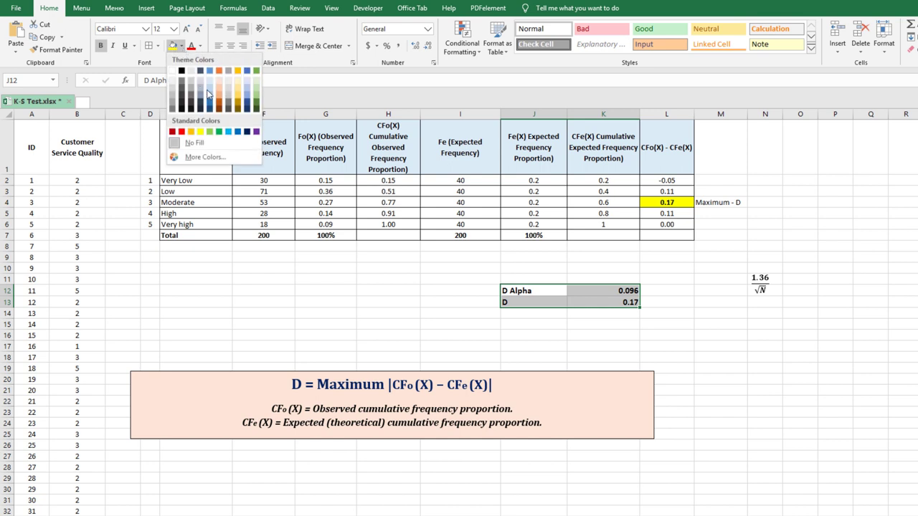
left_click(255, 91)
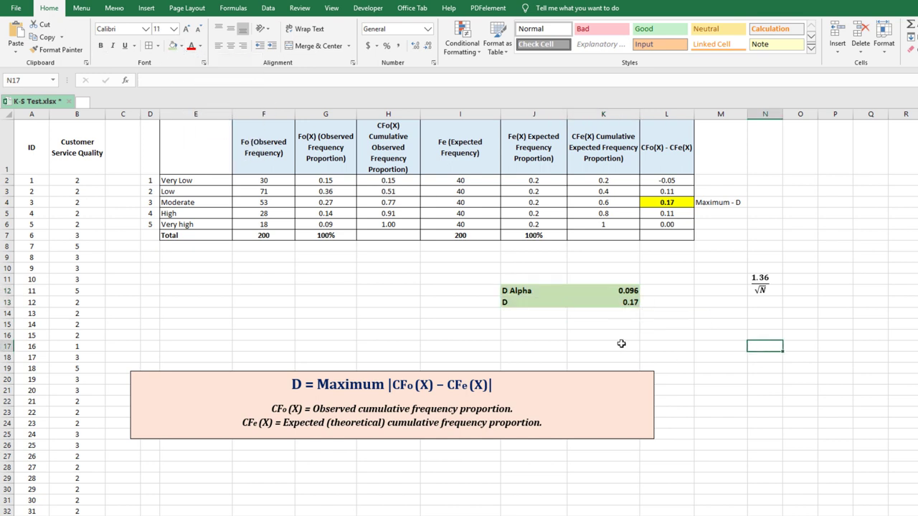
left_click_drag(528, 289, 604, 302)
left_click(717, 351)
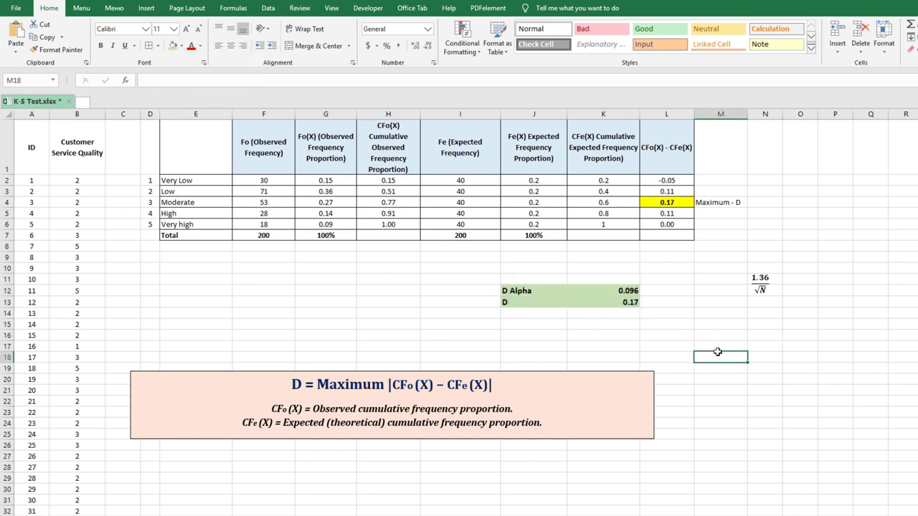